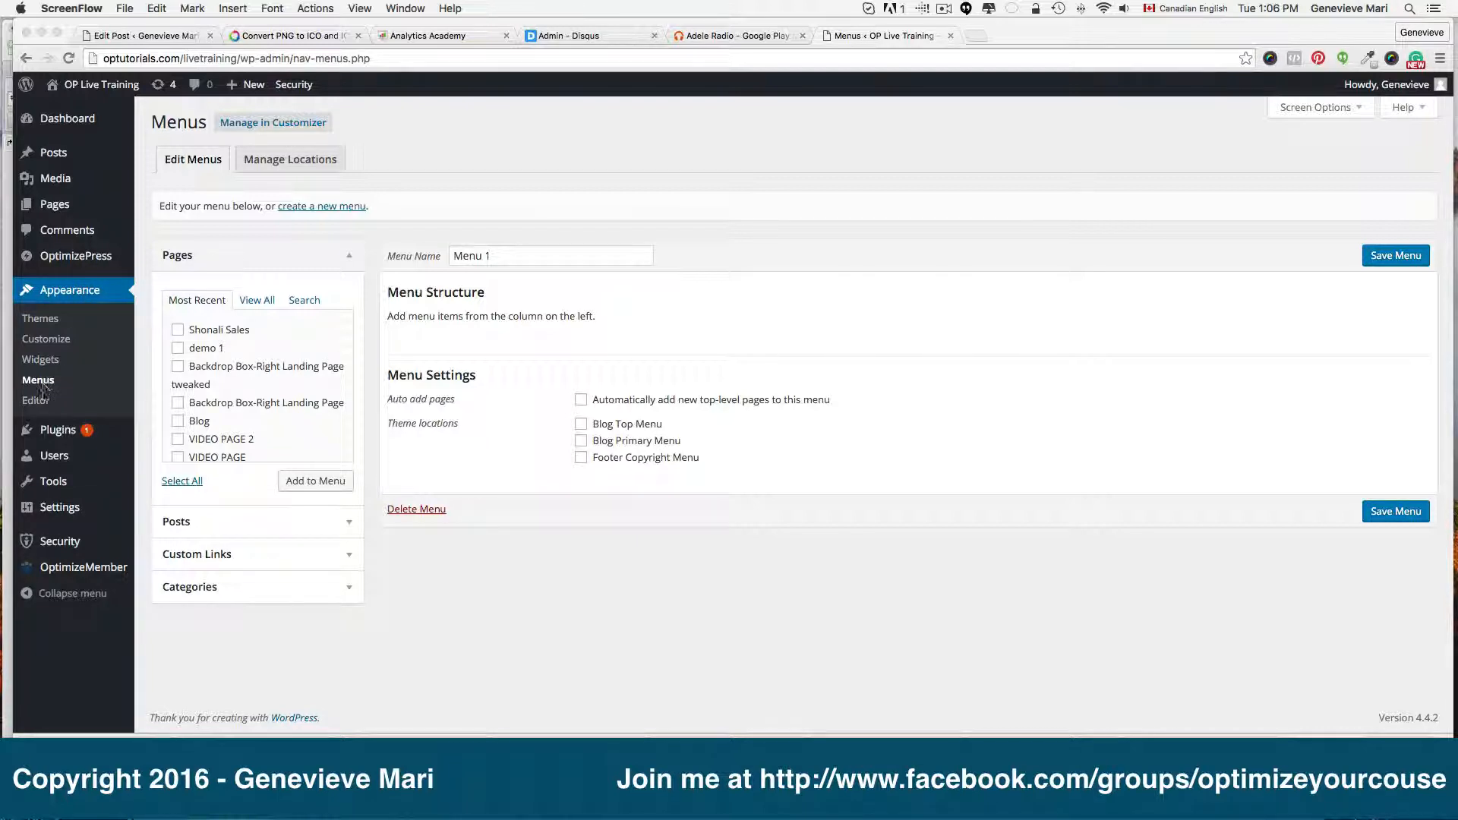
- Open the OptimizePress page for creating new pages and return to the site's menu editor
{"action": "left_click", "coordinate": [75, 258]}
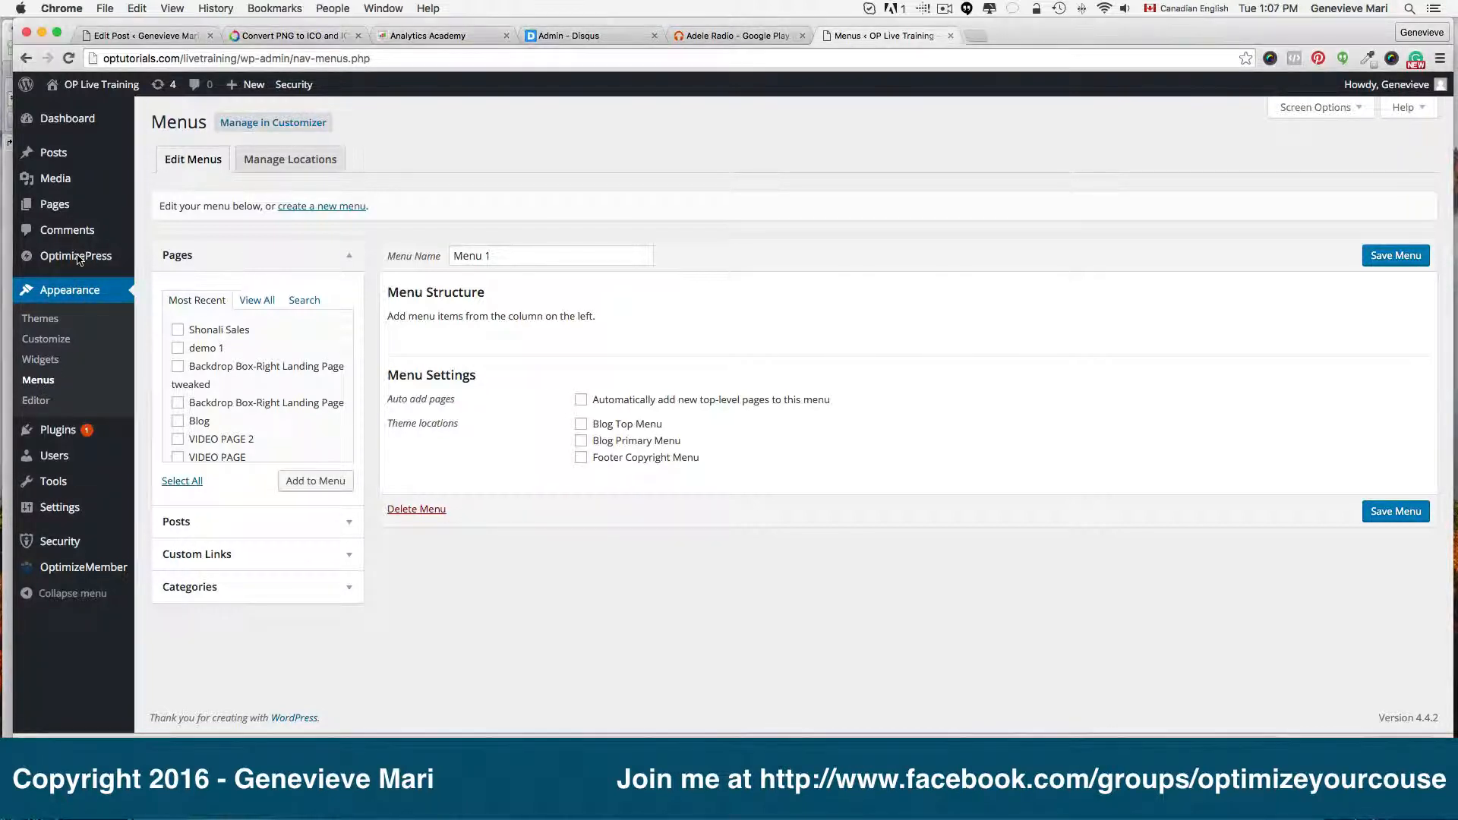
{"action": "left_click", "coordinate": [75, 259]}
{"action": "left_click", "coordinate": [795, 301]}
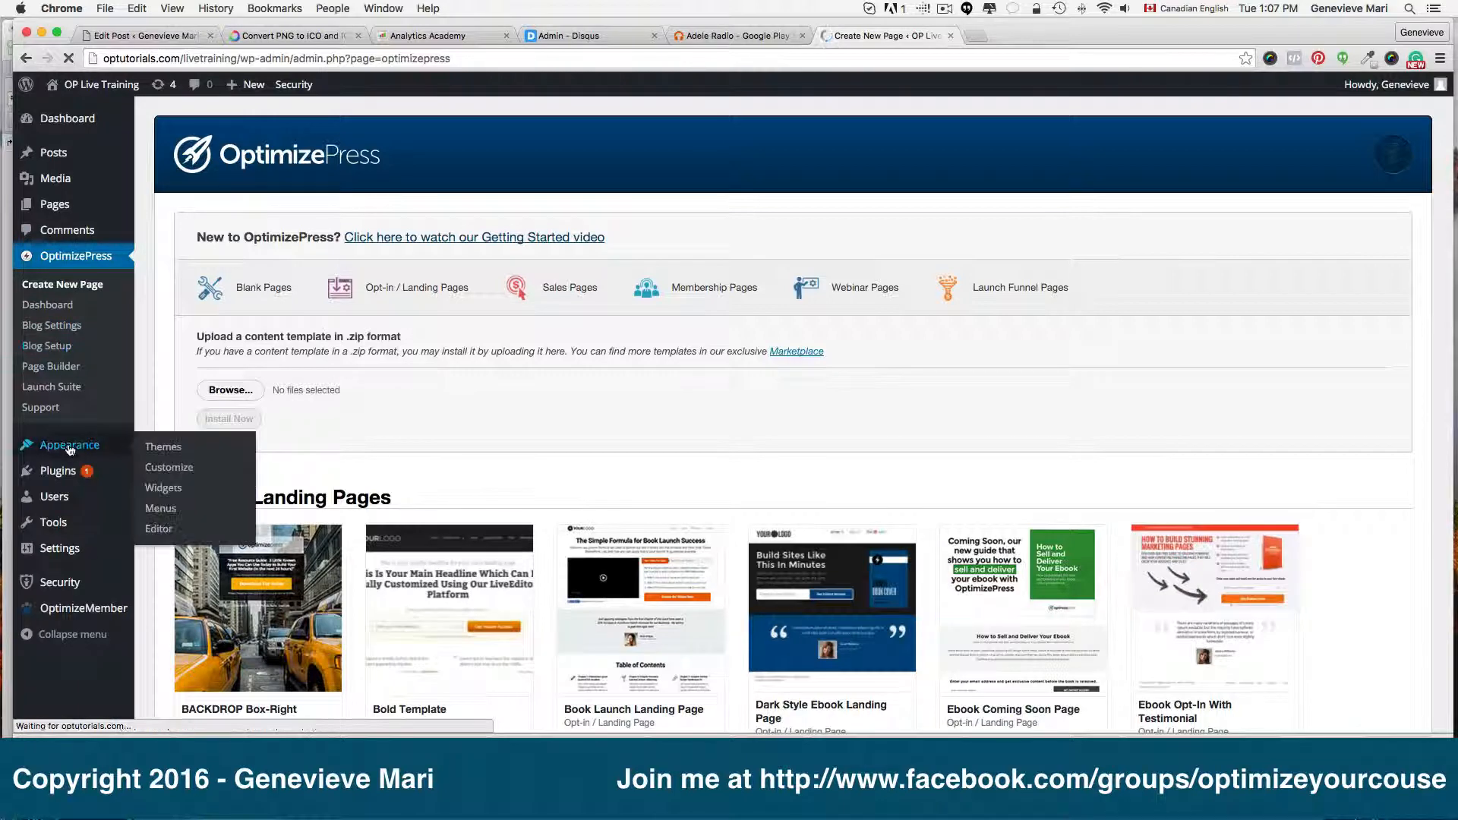
{"action": "left_click", "coordinate": [173, 448]}
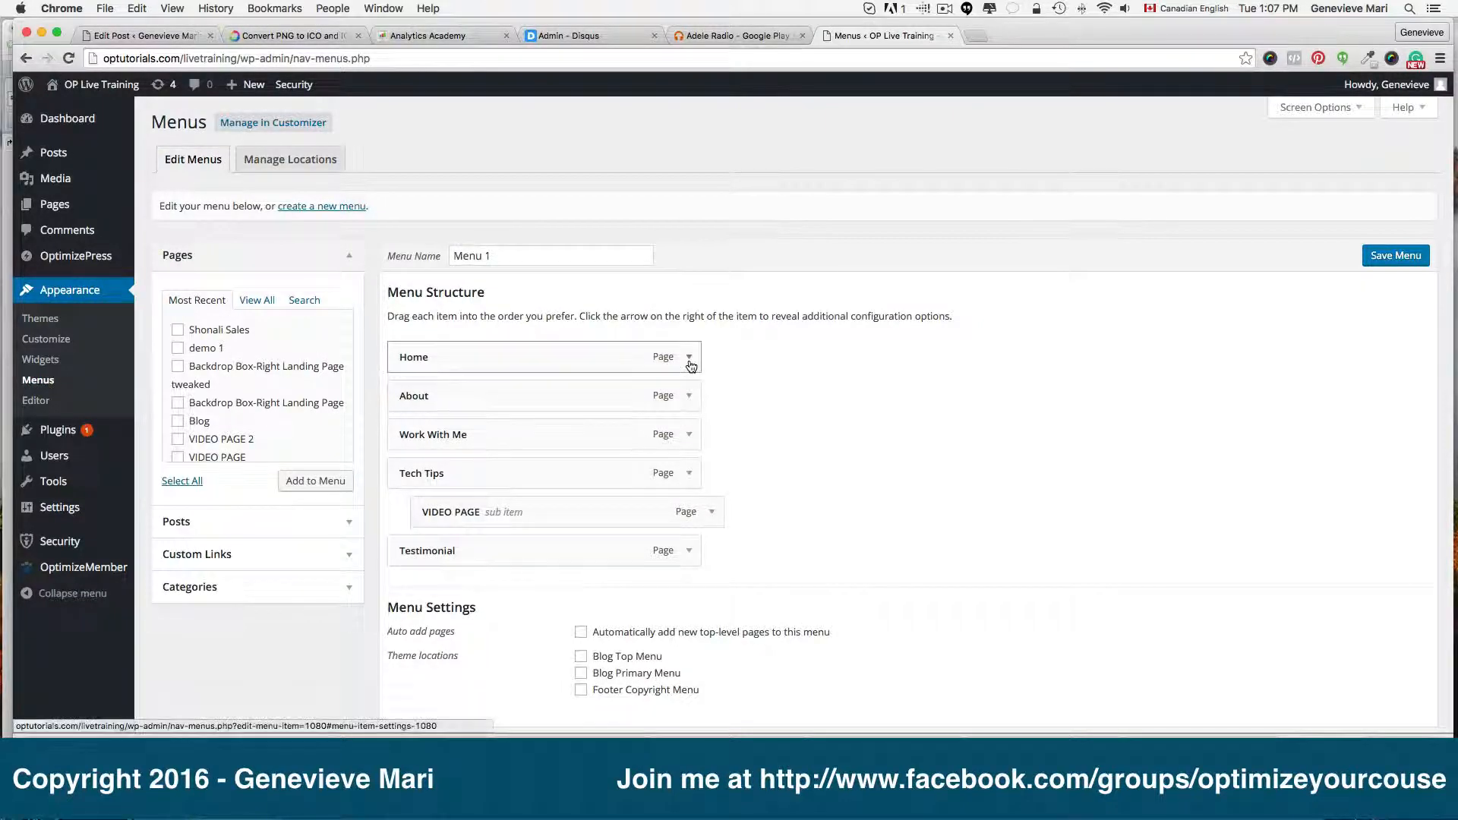
- Remove the Home, About, Work With Me, Tech Tips, VIDEO PAGE and Testimonial items from Menu 1
{"action": "left_click", "coordinate": [690, 358]}
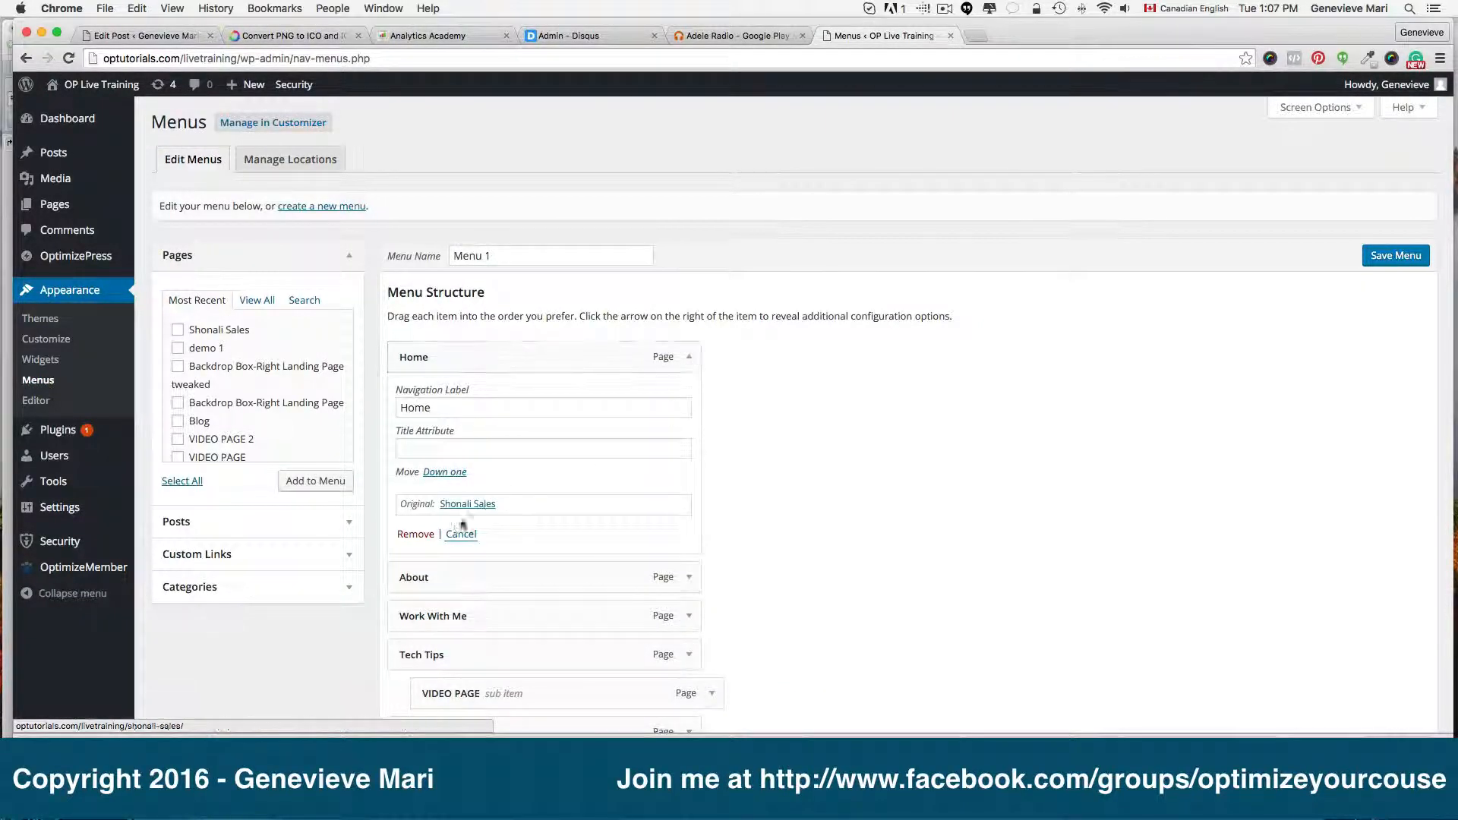
{"action": "left_click", "coordinate": [415, 534]}
{"action": "left_click", "coordinate": [683, 361]}
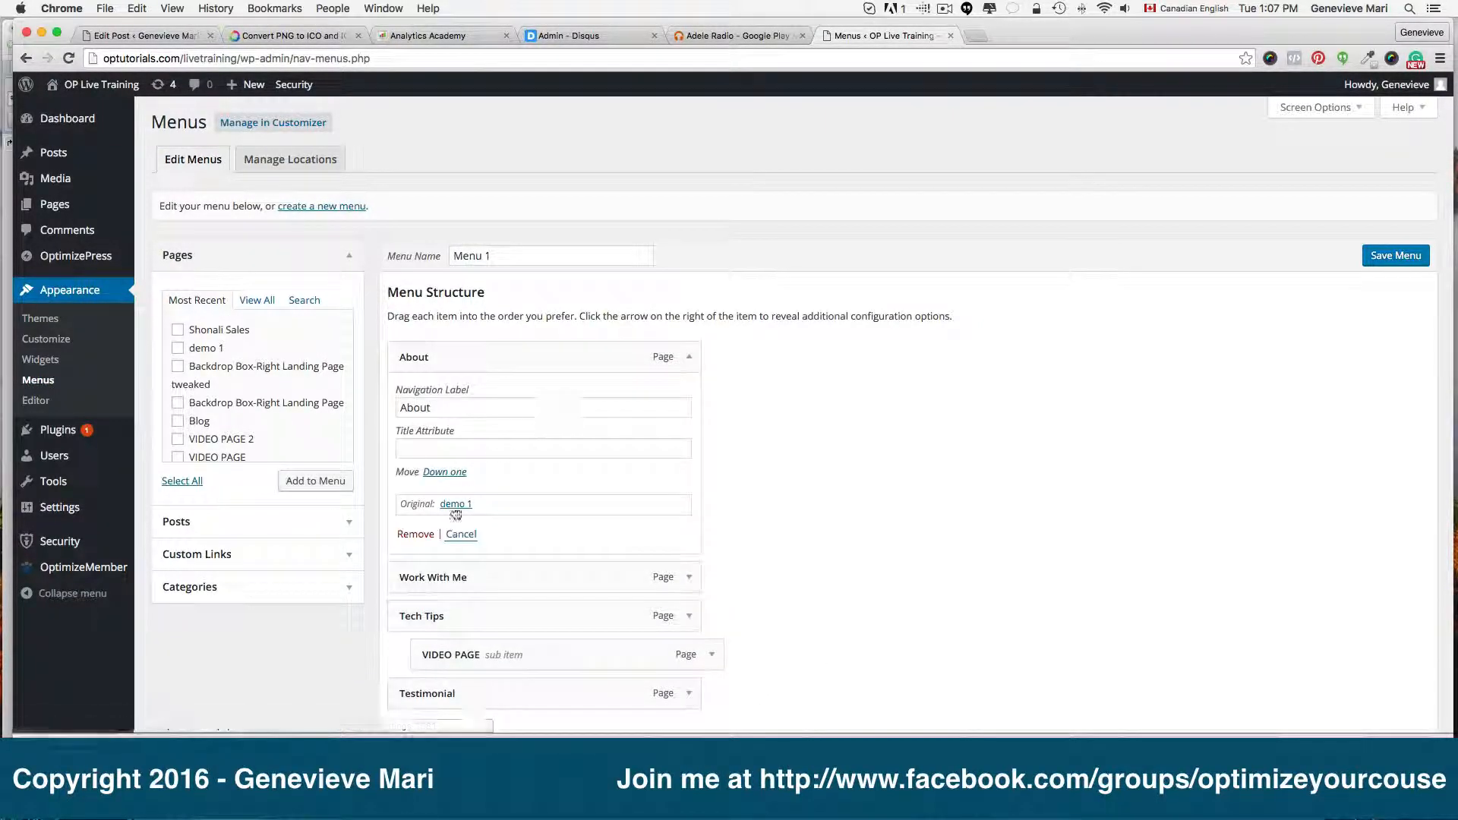
{"action": "left_click", "coordinate": [416, 534]}
{"action": "left_click", "coordinate": [683, 361]}
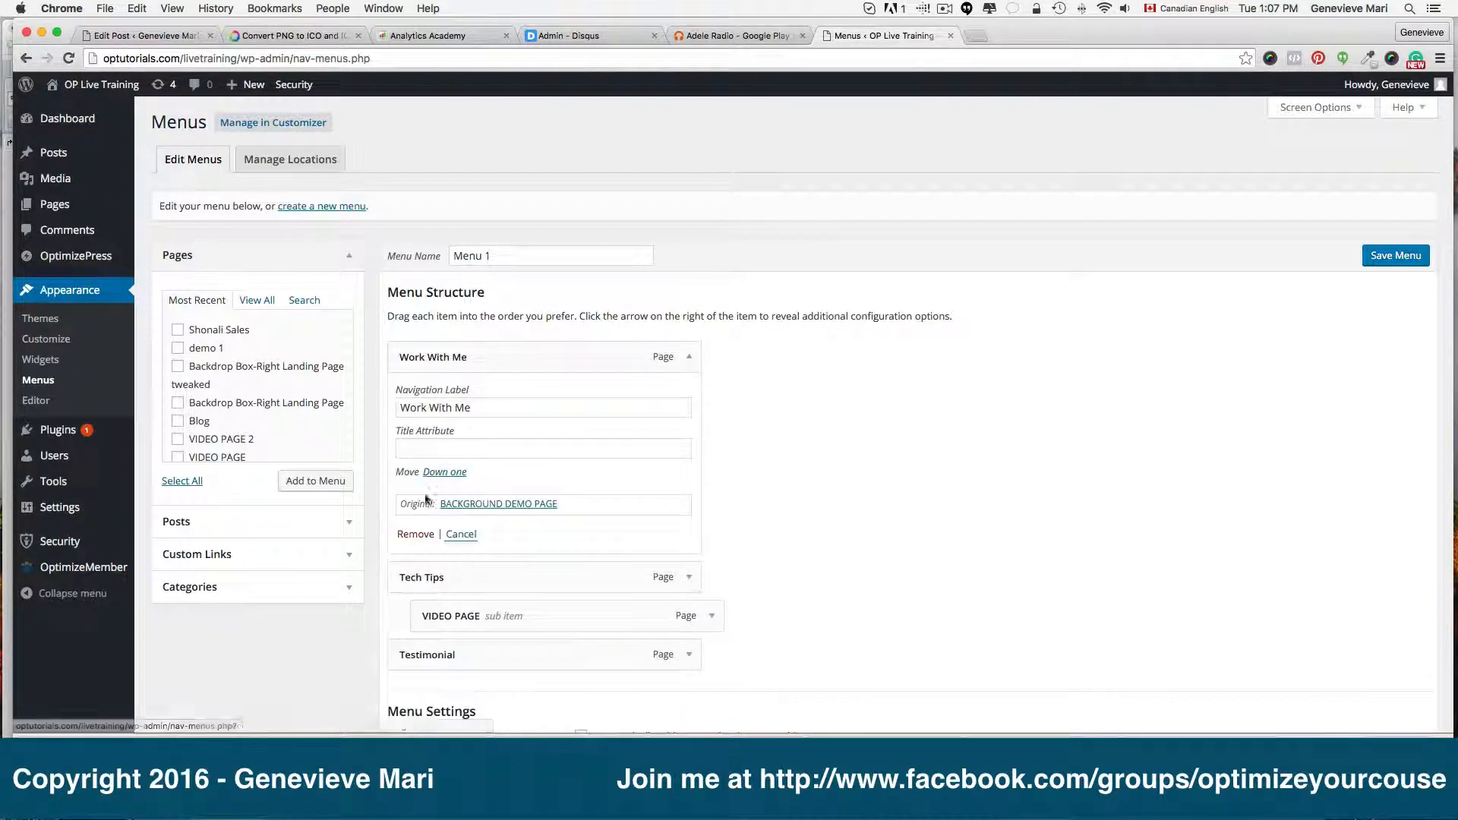
{"action": "left_click", "coordinate": [416, 533]}
{"action": "left_click", "coordinate": [690, 357]}
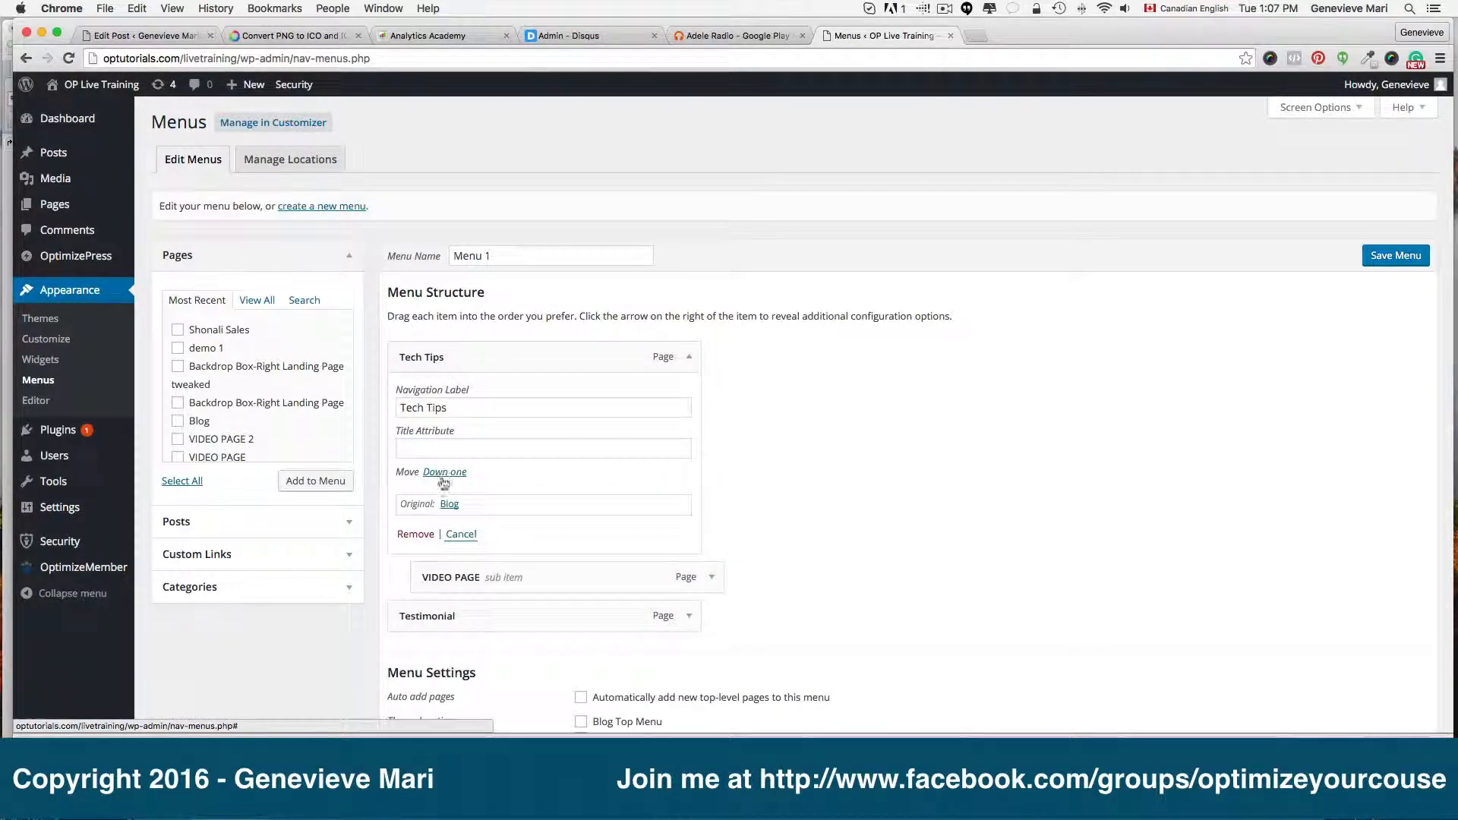
{"action": "left_click", "coordinate": [416, 532]}
{"action": "left_click", "coordinate": [692, 359]}
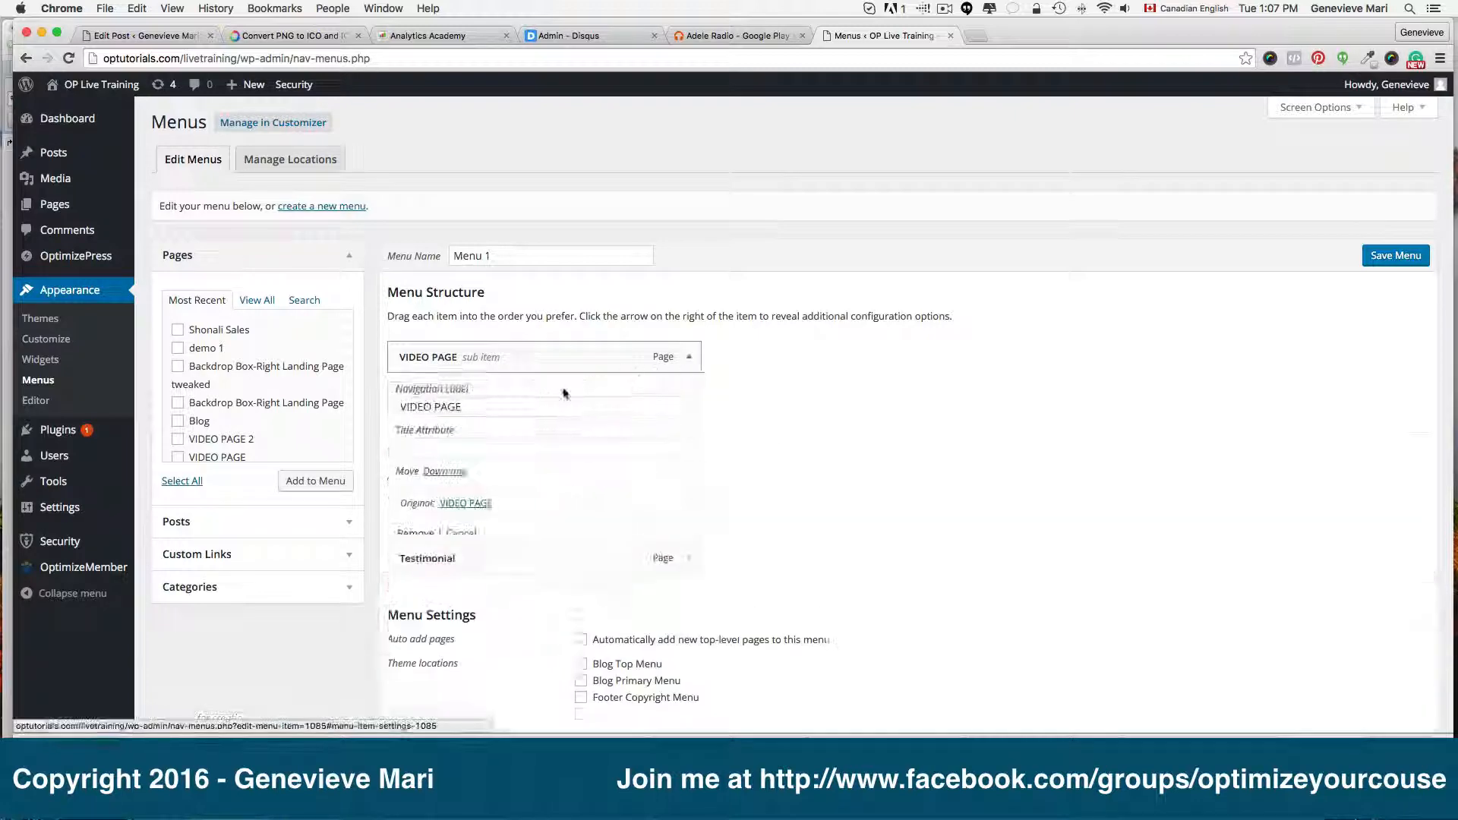
{"action": "left_click", "coordinate": [417, 532]}
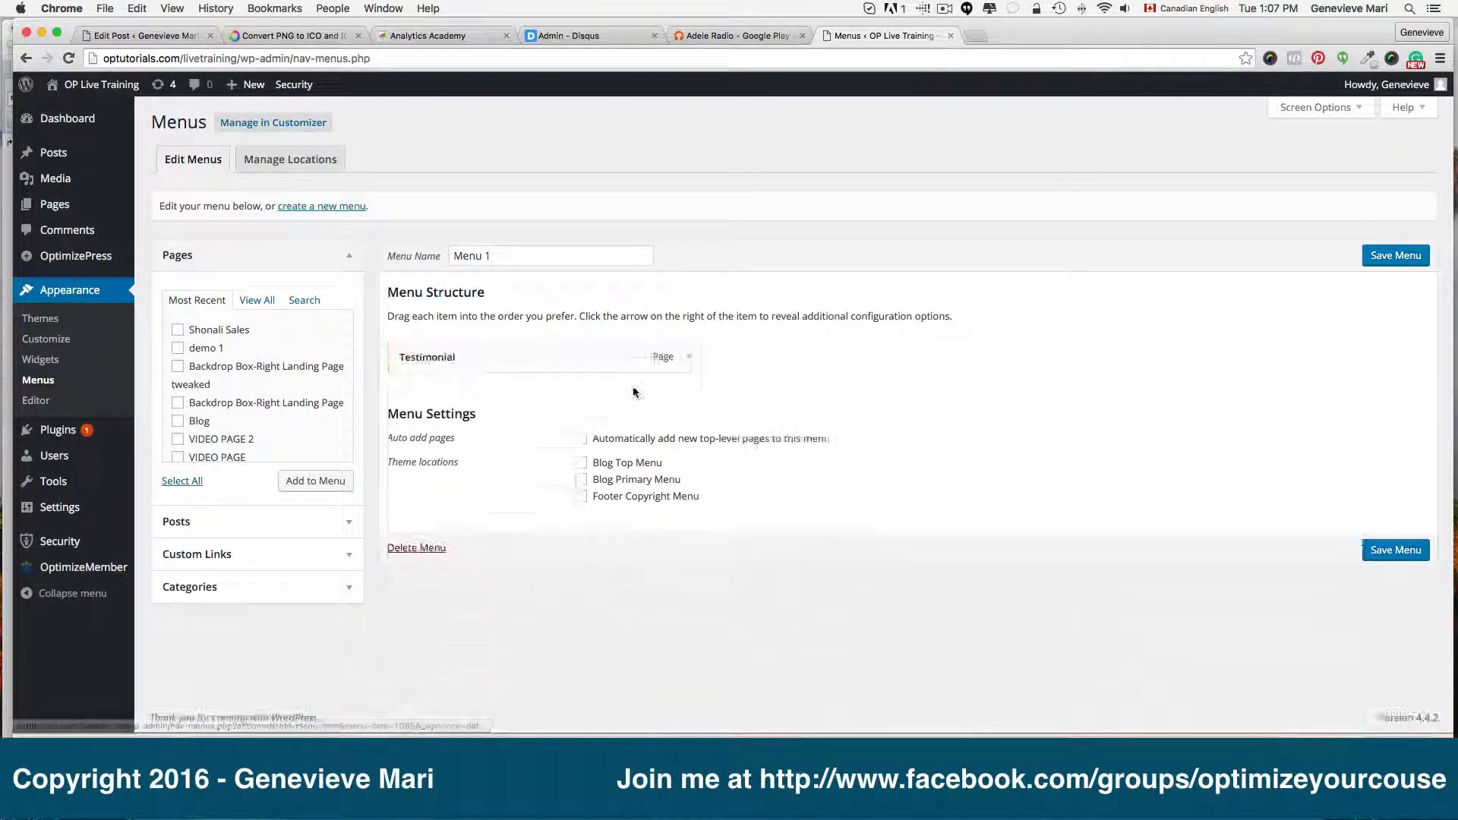
{"action": "left_click", "coordinate": [690, 357]}
{"action": "left_click", "coordinate": [418, 509]}
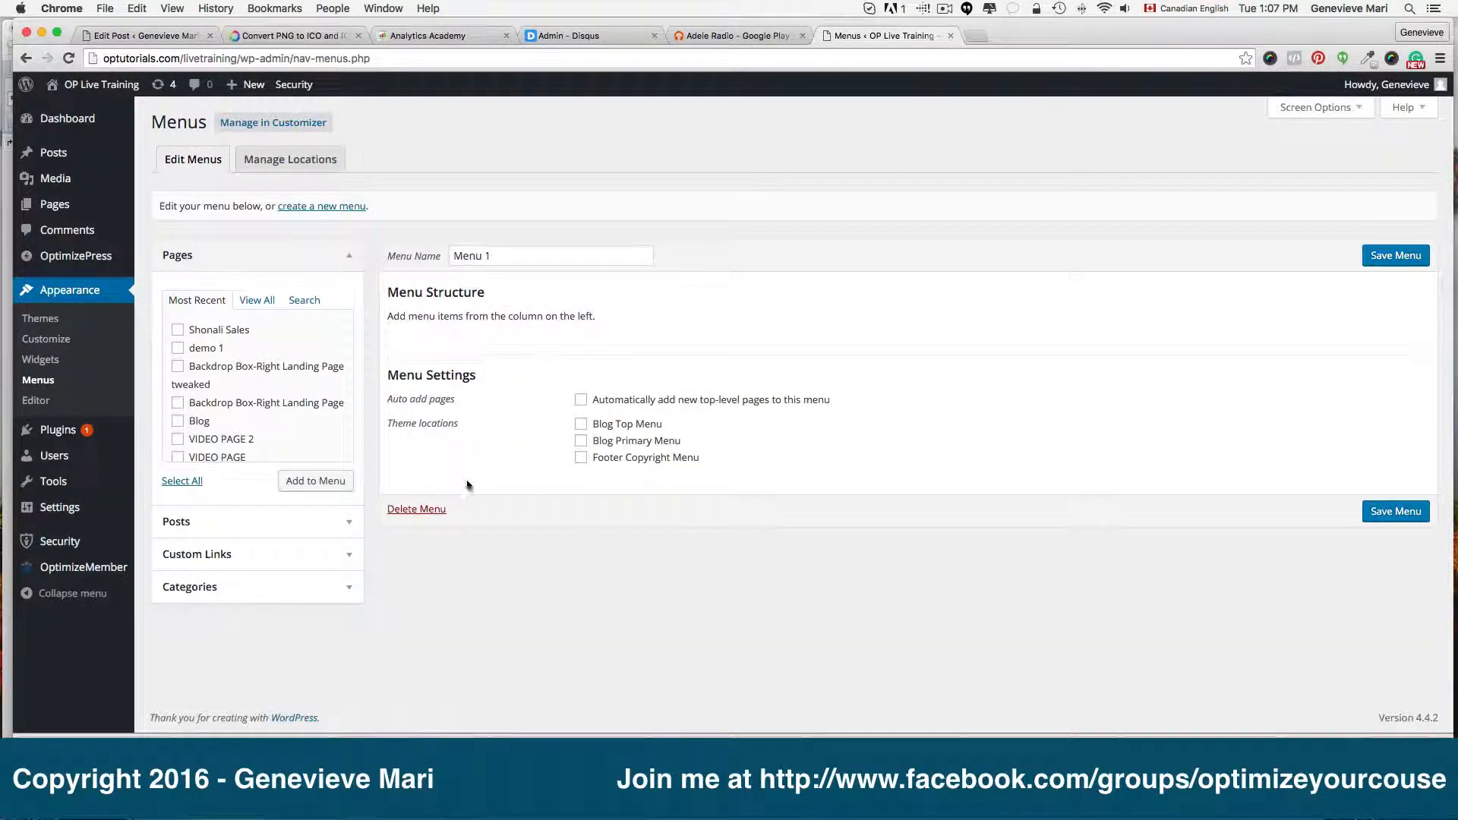
- Rename the menu as Main Menu and save it
{"action": "left_click_drag", "start_coordinate": [581, 256], "coordinate": [441, 256]}
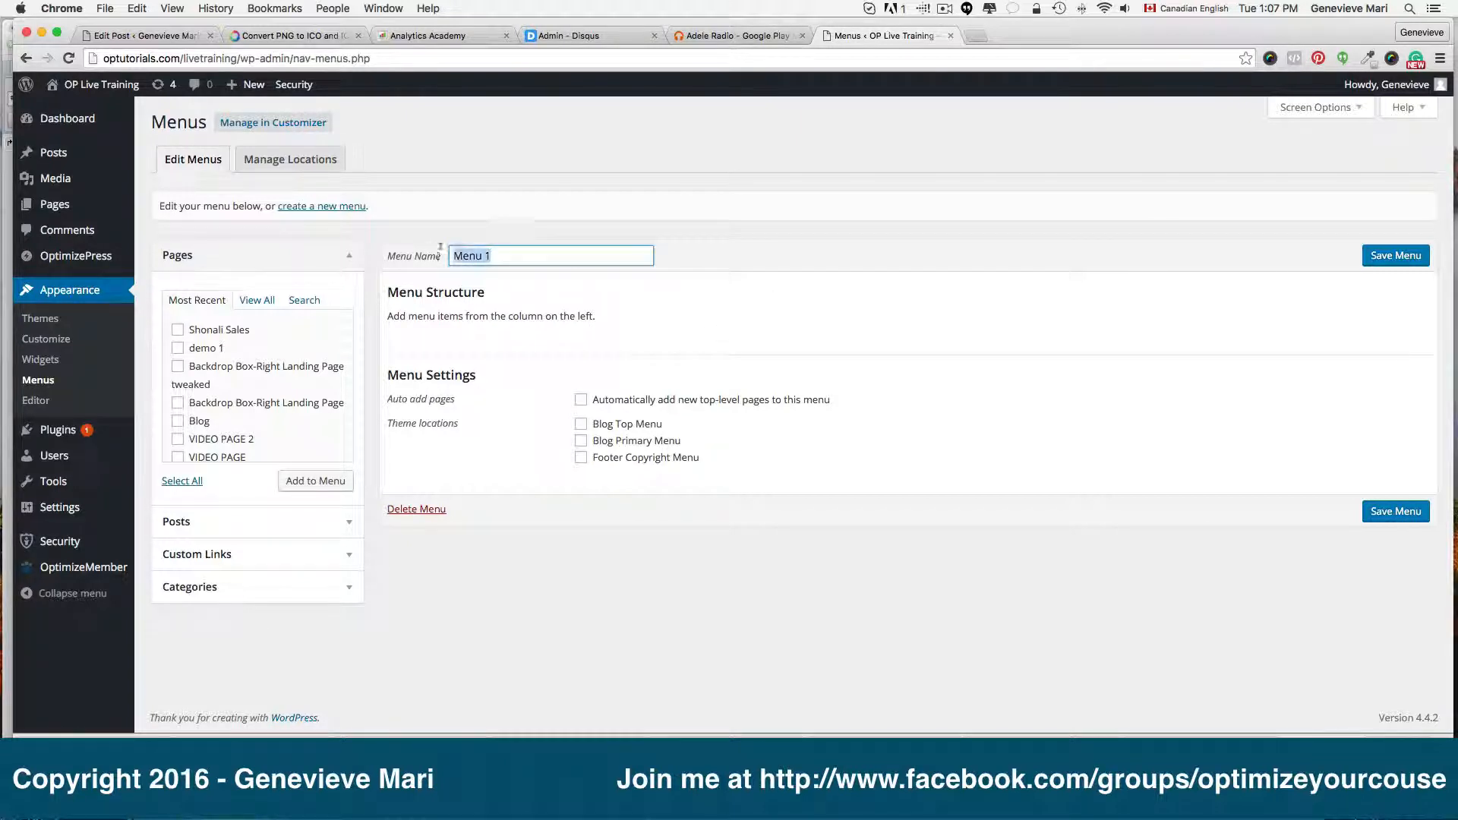
{"action": "type", "text": "Main Menu"}
{"action": "left_click", "coordinate": [1382, 259]}
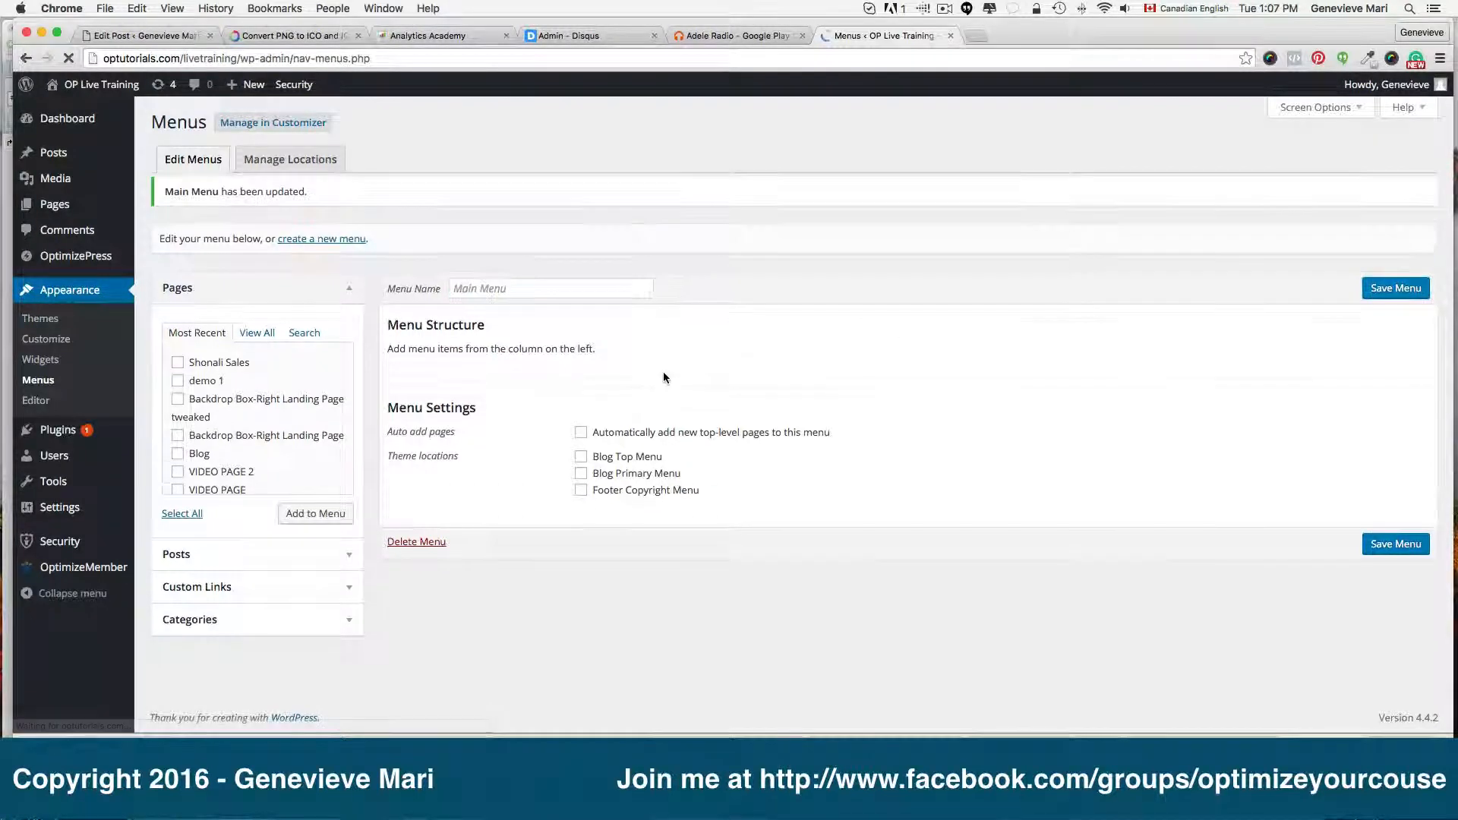
- Add the Home page from the full page list to Main Menu and check the new item's settings
{"action": "scroll", "coordinate": [300, 421], "scroll_direction": "down", "scroll_amount": 3}
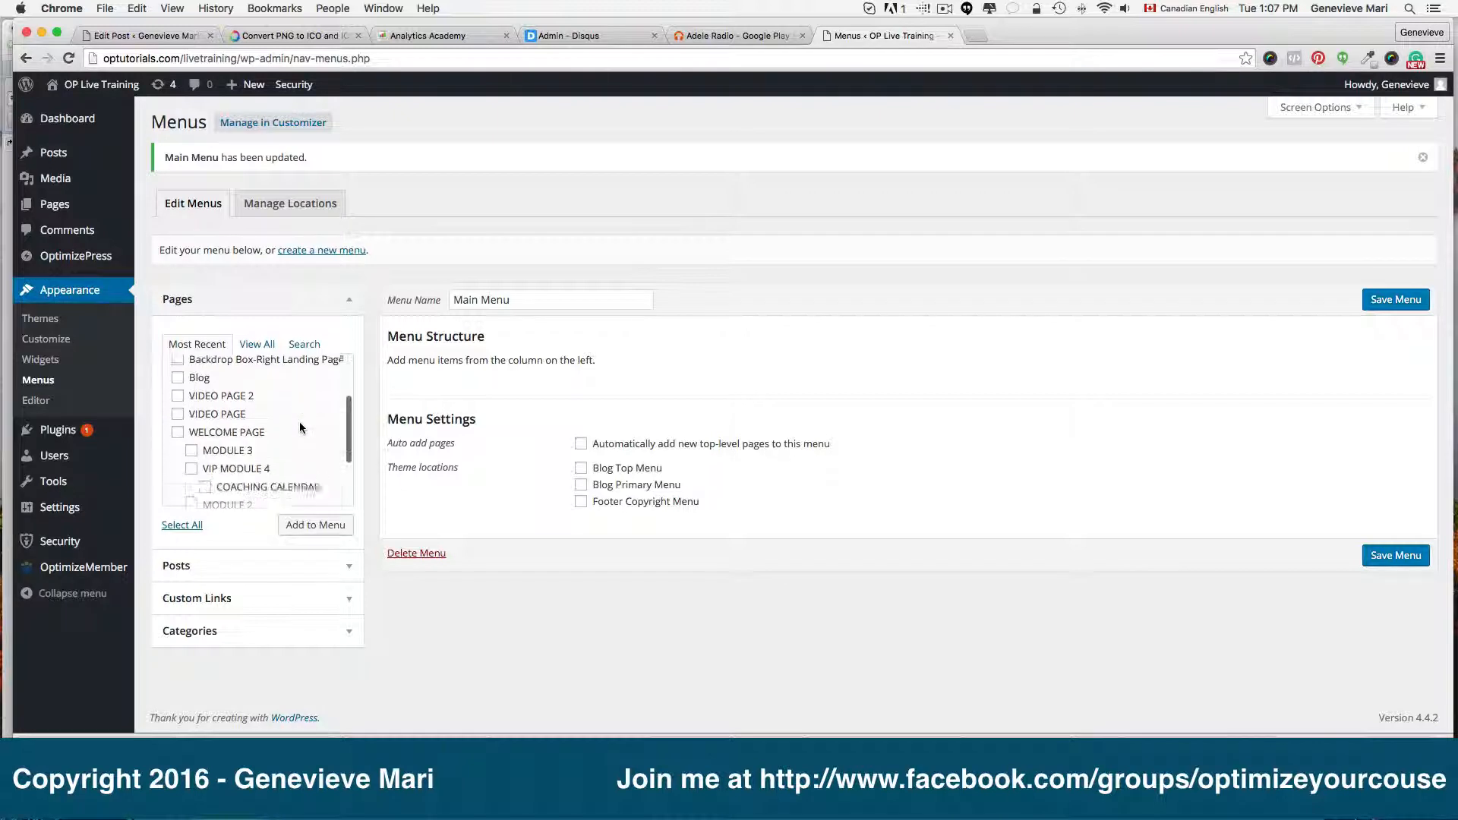
{"action": "scroll", "coordinate": [300, 425], "scroll_direction": "down", "scroll_amount": 2}
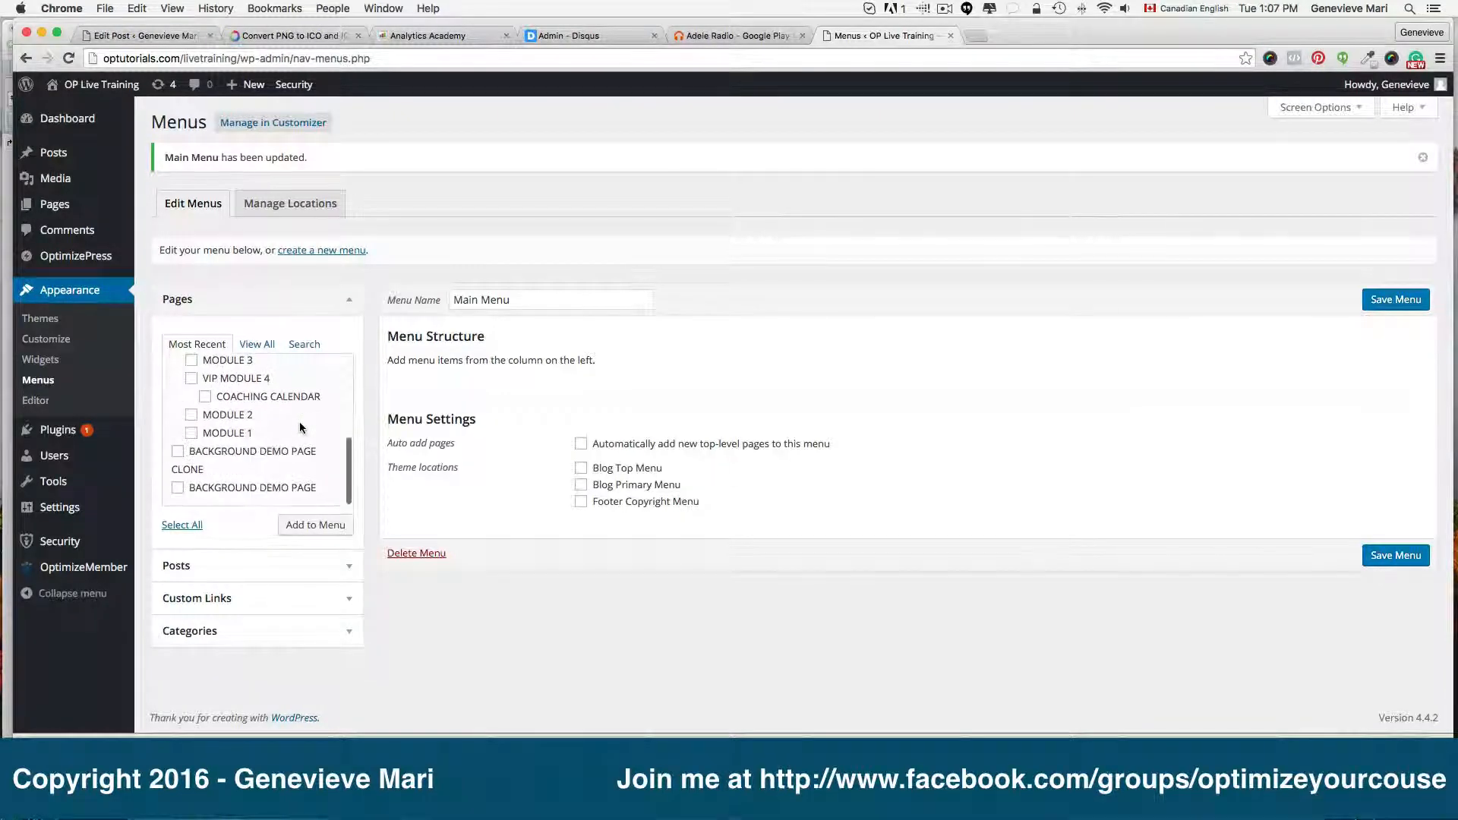
{"action": "left_click", "coordinate": [258, 345]}
{"action": "left_click", "coordinate": [178, 375]}
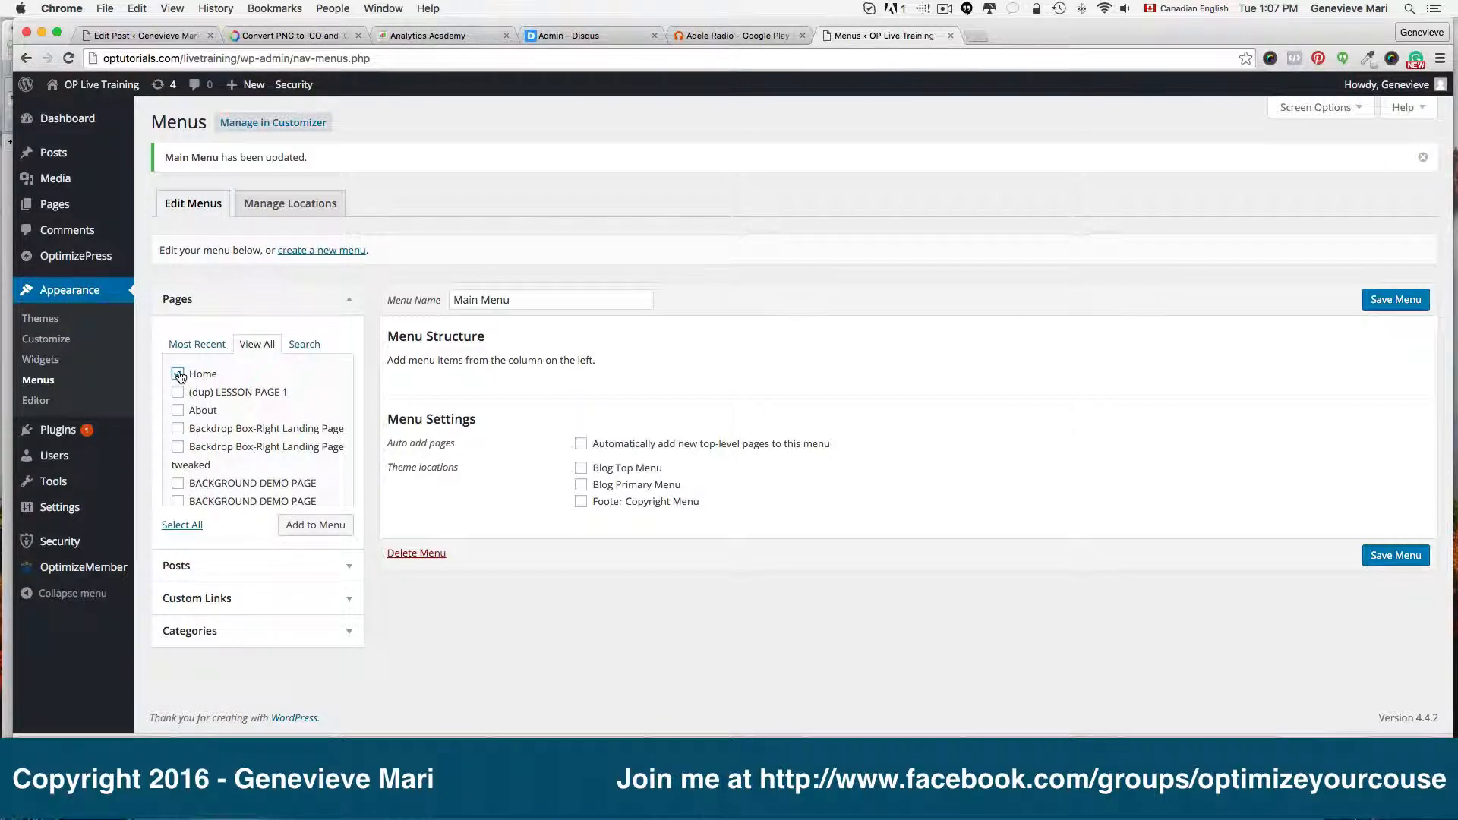
{"action": "left_click", "coordinate": [315, 525]}
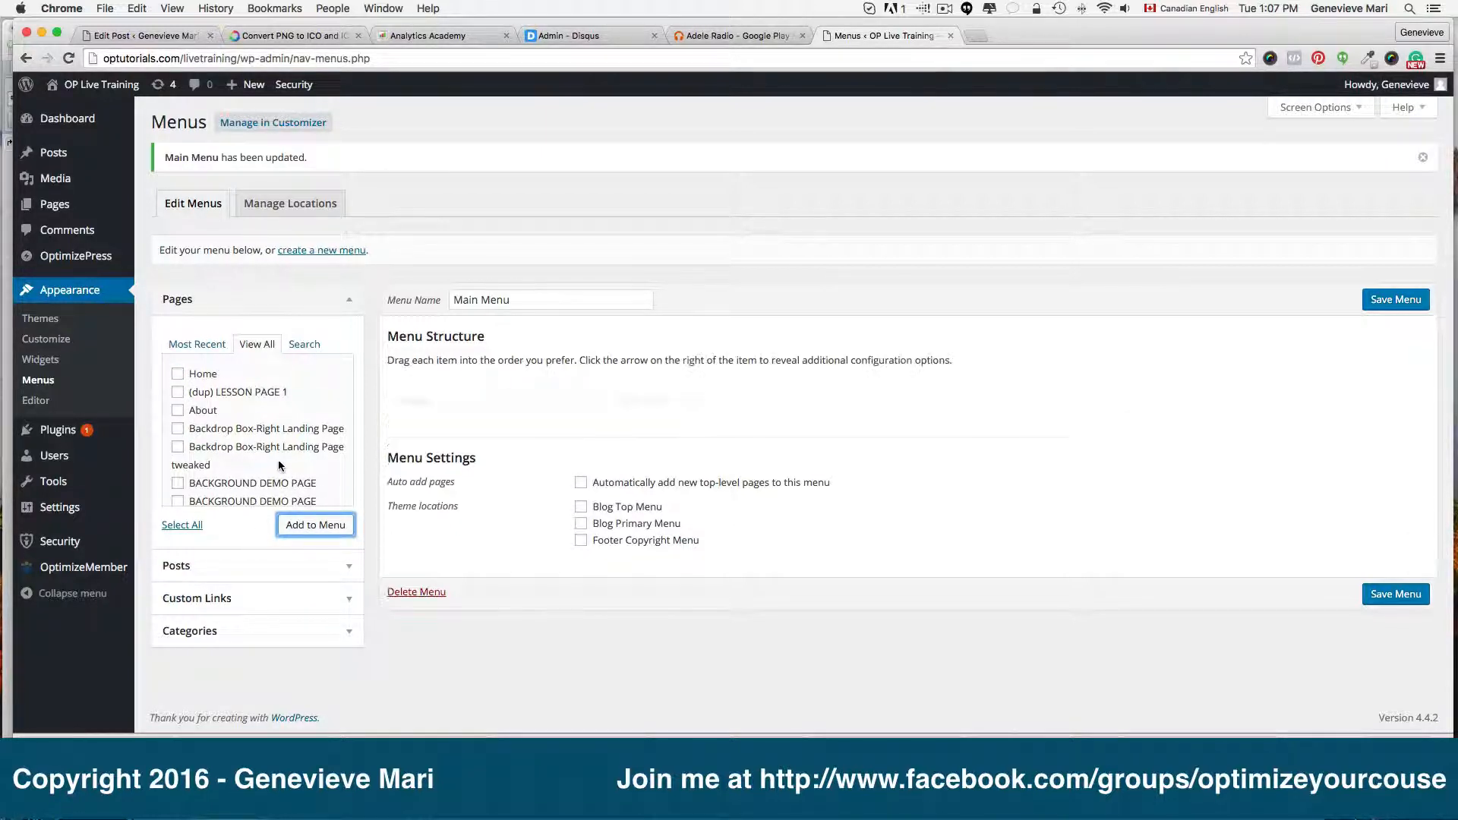
{"action": "left_click", "coordinate": [682, 403]}
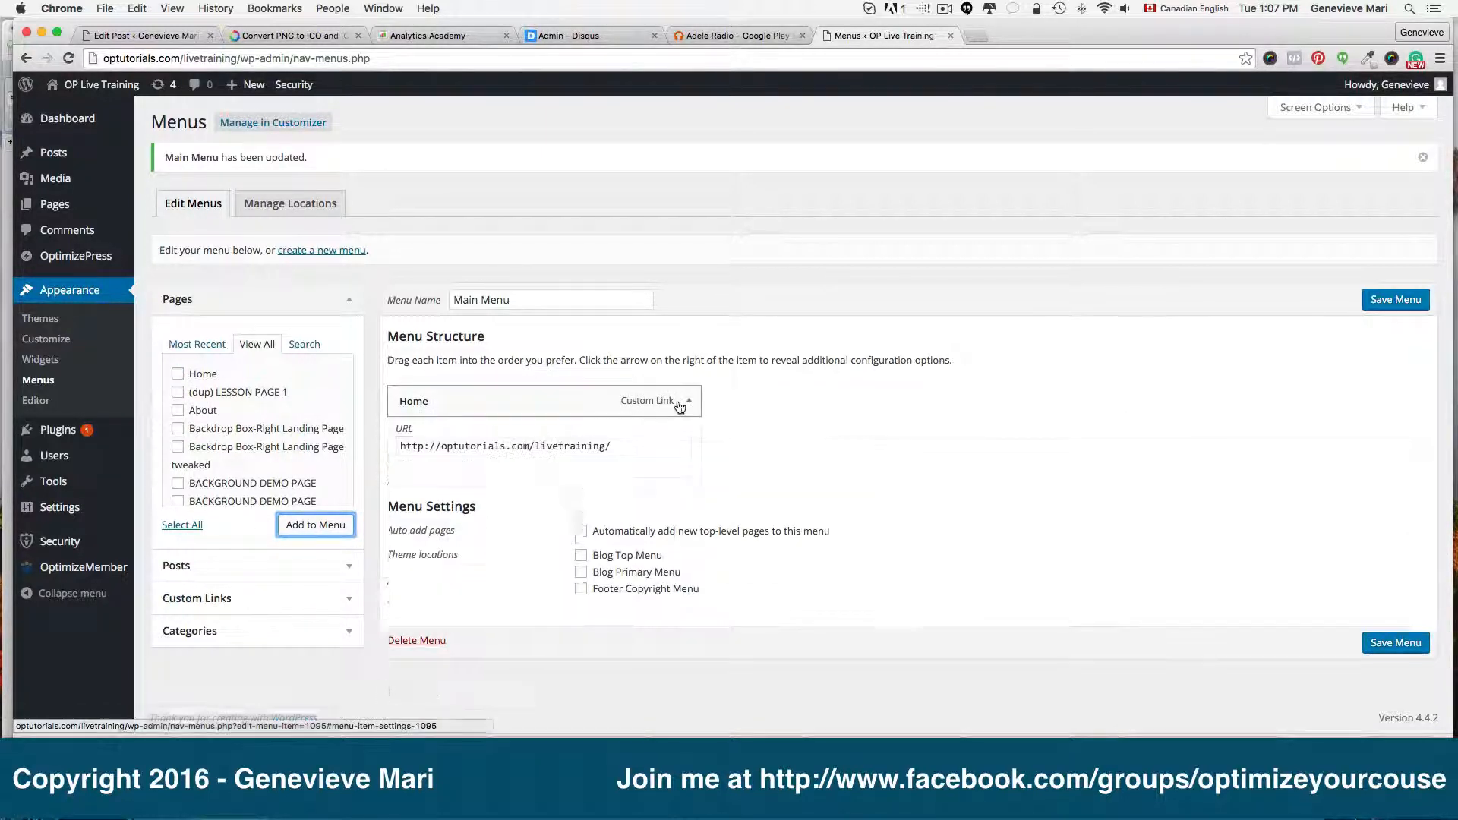
{"action": "left_click", "coordinate": [682, 407]}
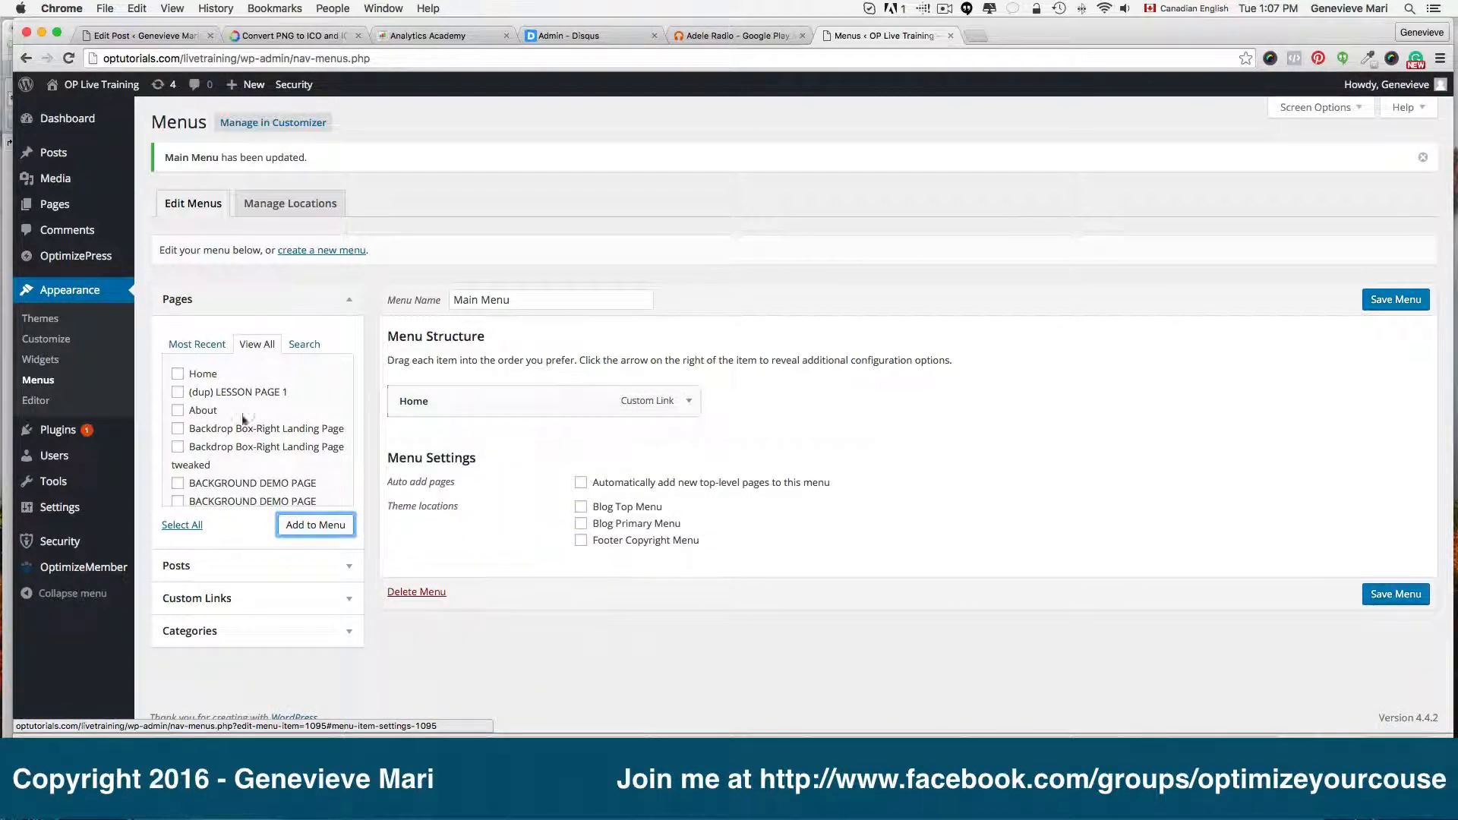
- Add the Testimionials and Work With Me pages to Main Menu
{"action": "scroll", "coordinate": [259, 426], "scroll_direction": "down", "scroll_amount": 3}
{"action": "scroll", "coordinate": [275, 441], "scroll_direction": "down", "scroll_amount": 2}
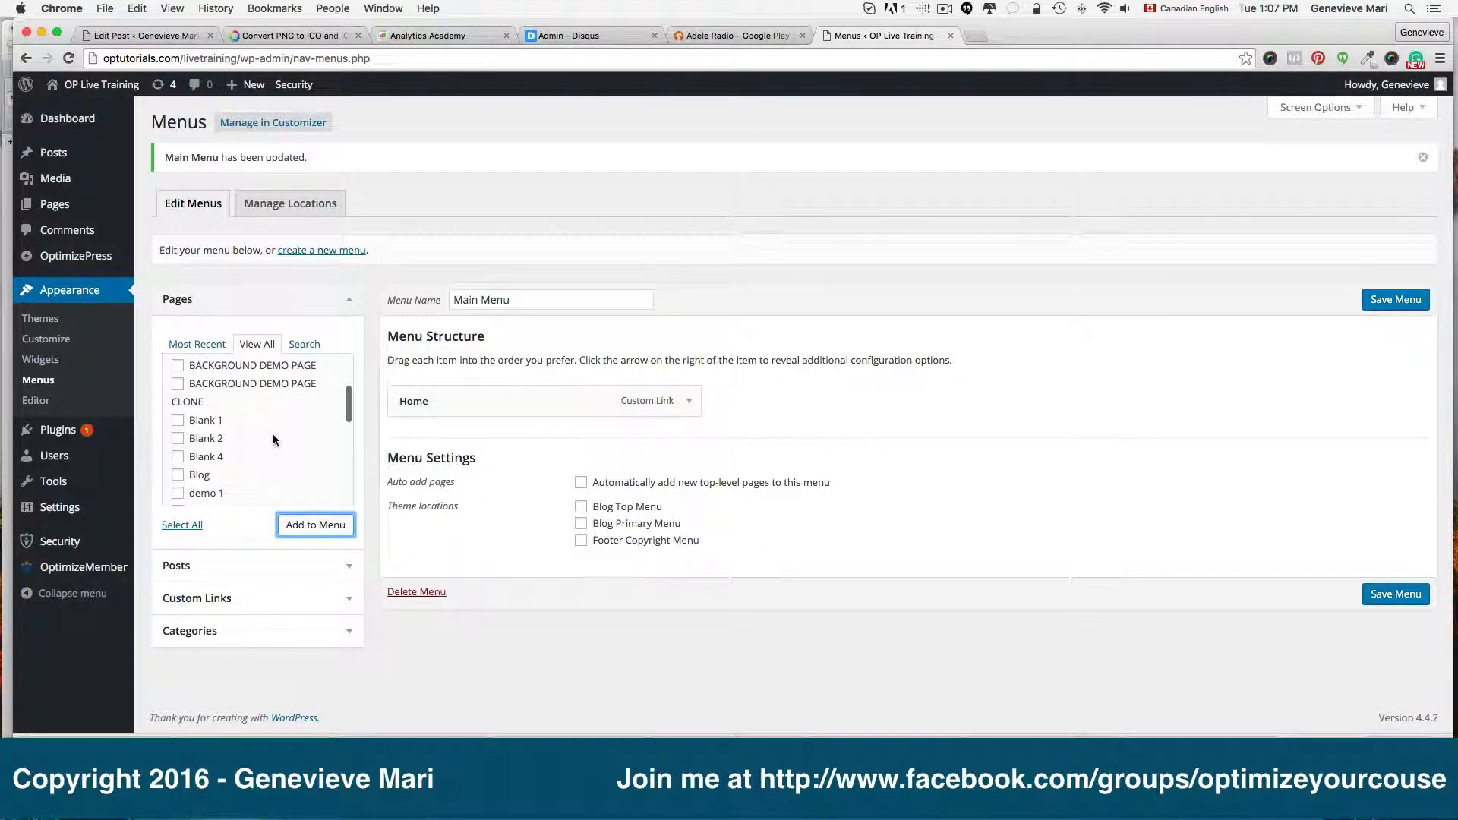
{"action": "scroll", "coordinate": [273, 439], "scroll_direction": "down", "scroll_amount": 5}
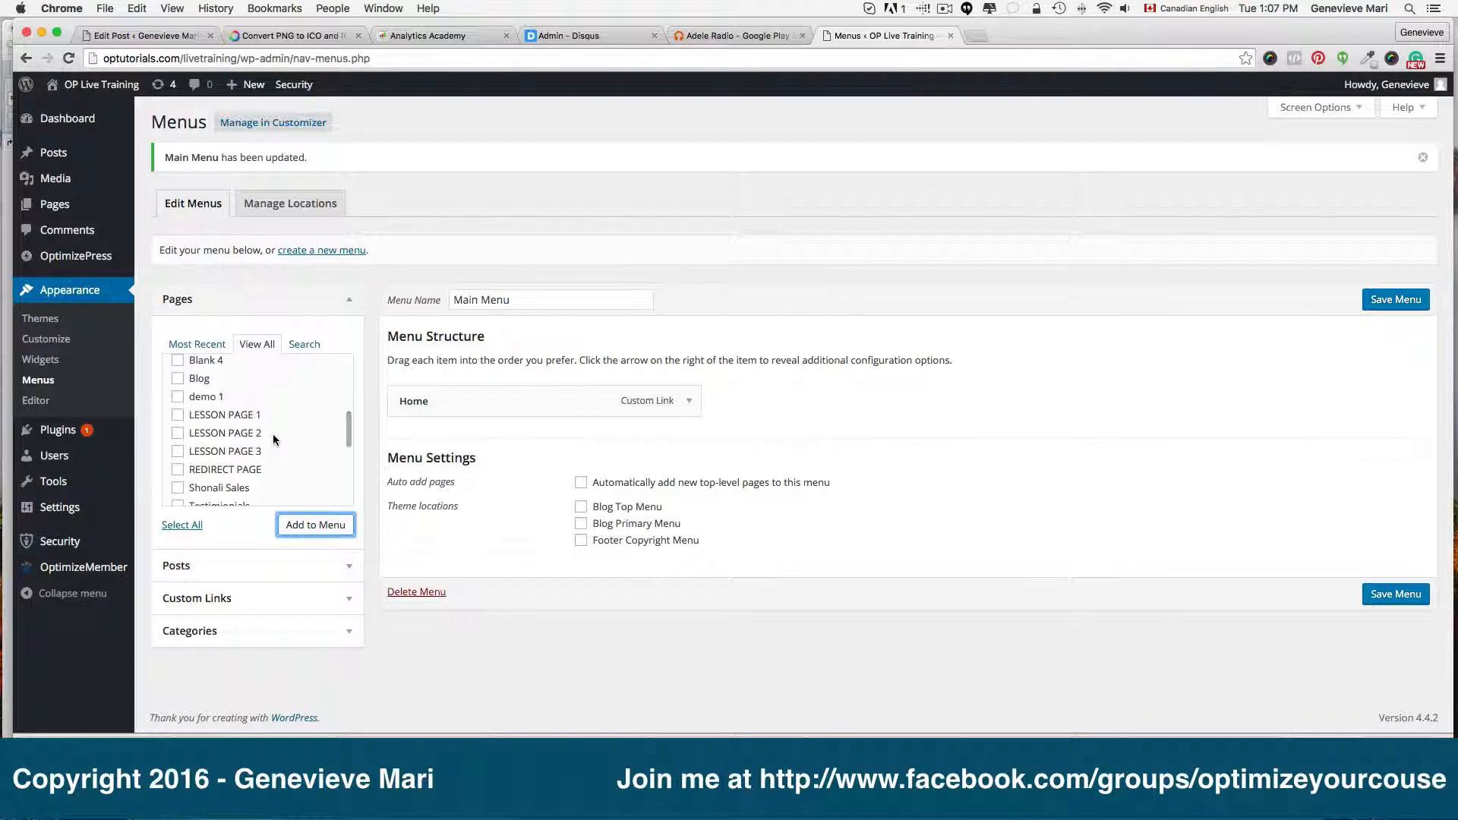
{"action": "left_click", "coordinate": [177, 400]}
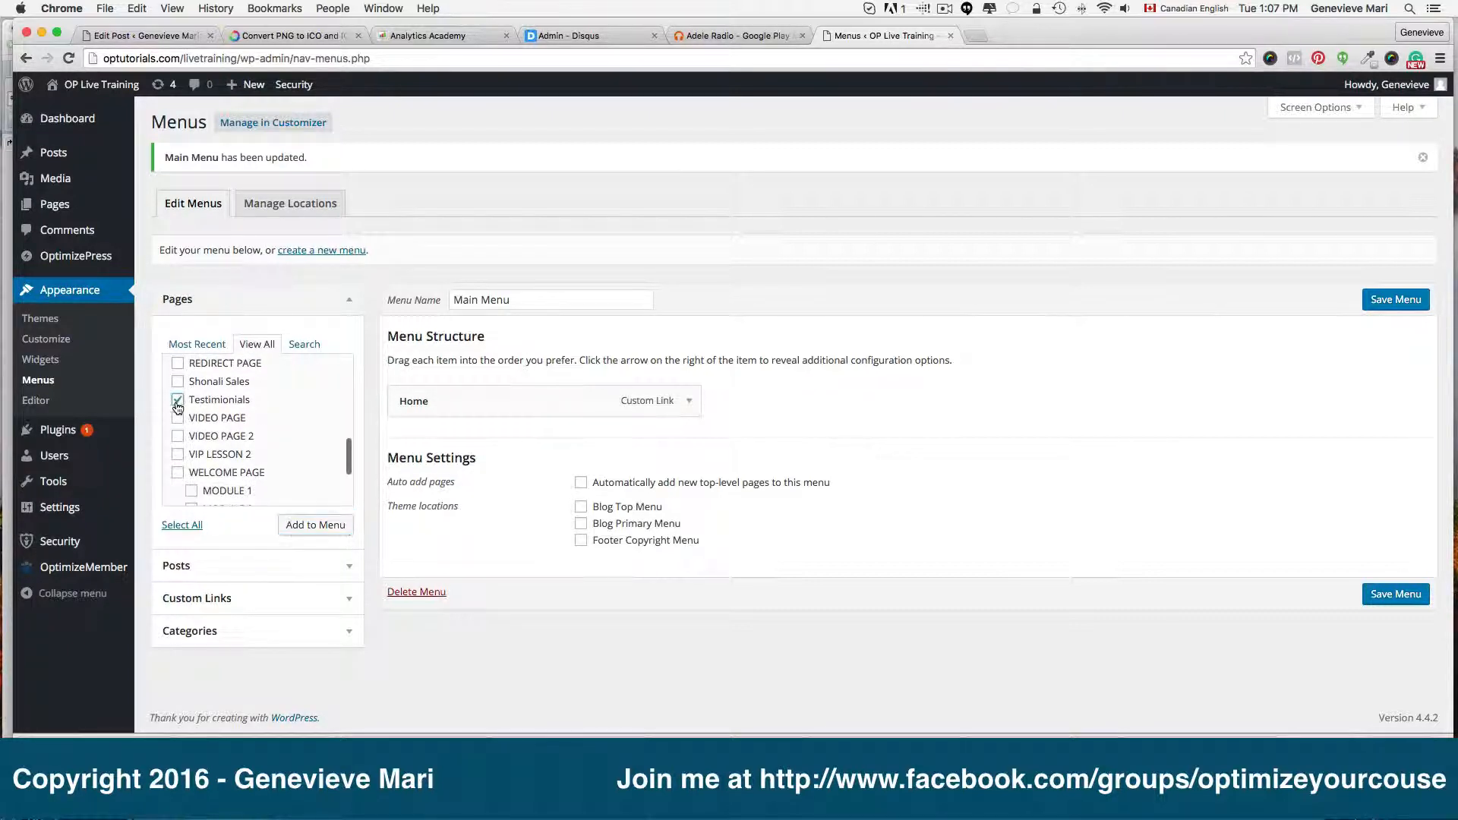
{"action": "left_click", "coordinate": [315, 524]}
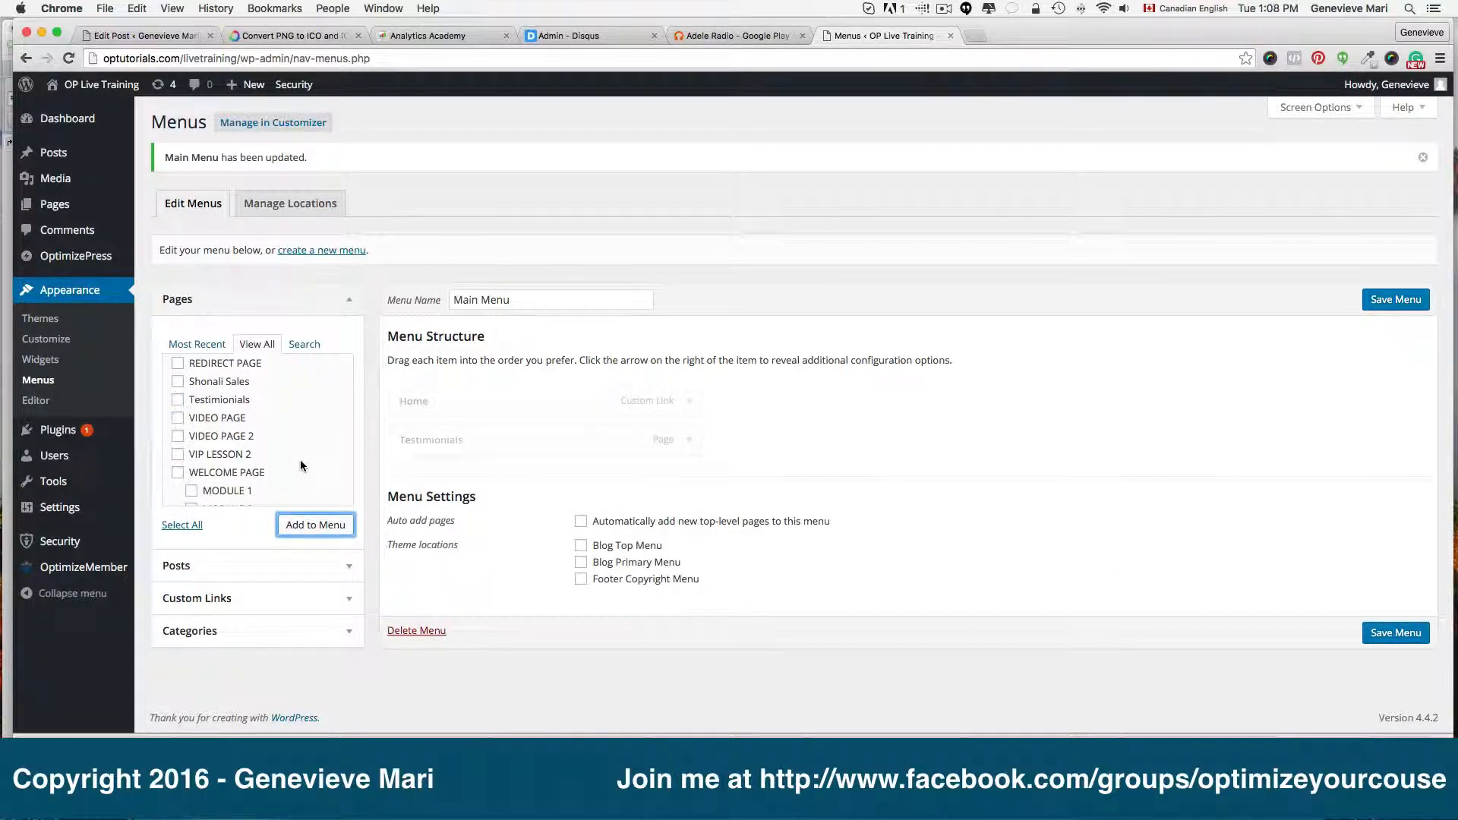
{"action": "scroll", "coordinate": [299, 459], "scroll_direction": "down", "scroll_amount": 3}
{"action": "left_click", "coordinate": [177, 487]}
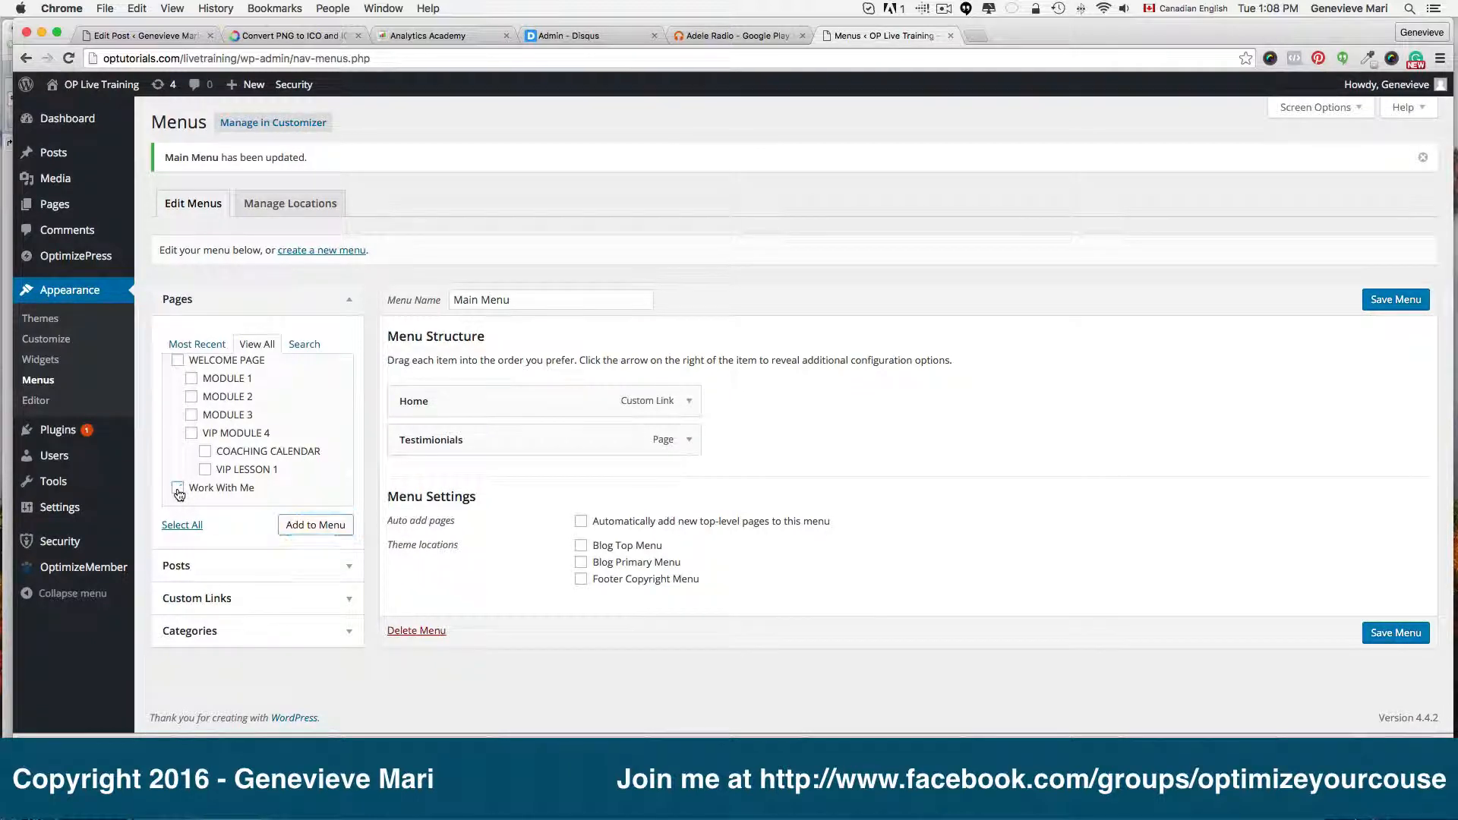
{"action": "left_click", "coordinate": [336, 526]}
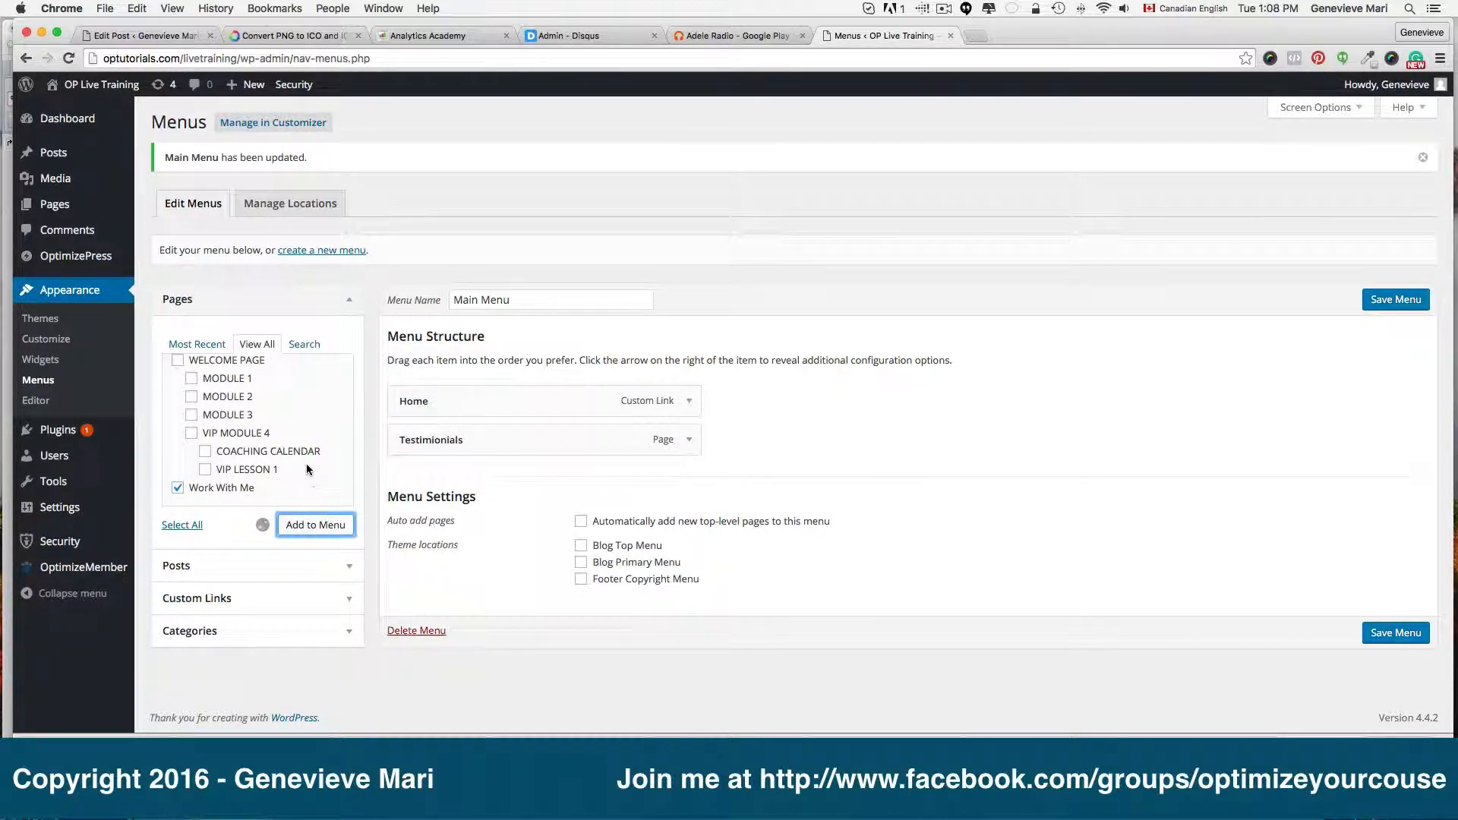
- Add the Blog and About pages to Main Menu
{"action": "scroll", "coordinate": [307, 465], "scroll_direction": "up", "scroll_amount": 8}
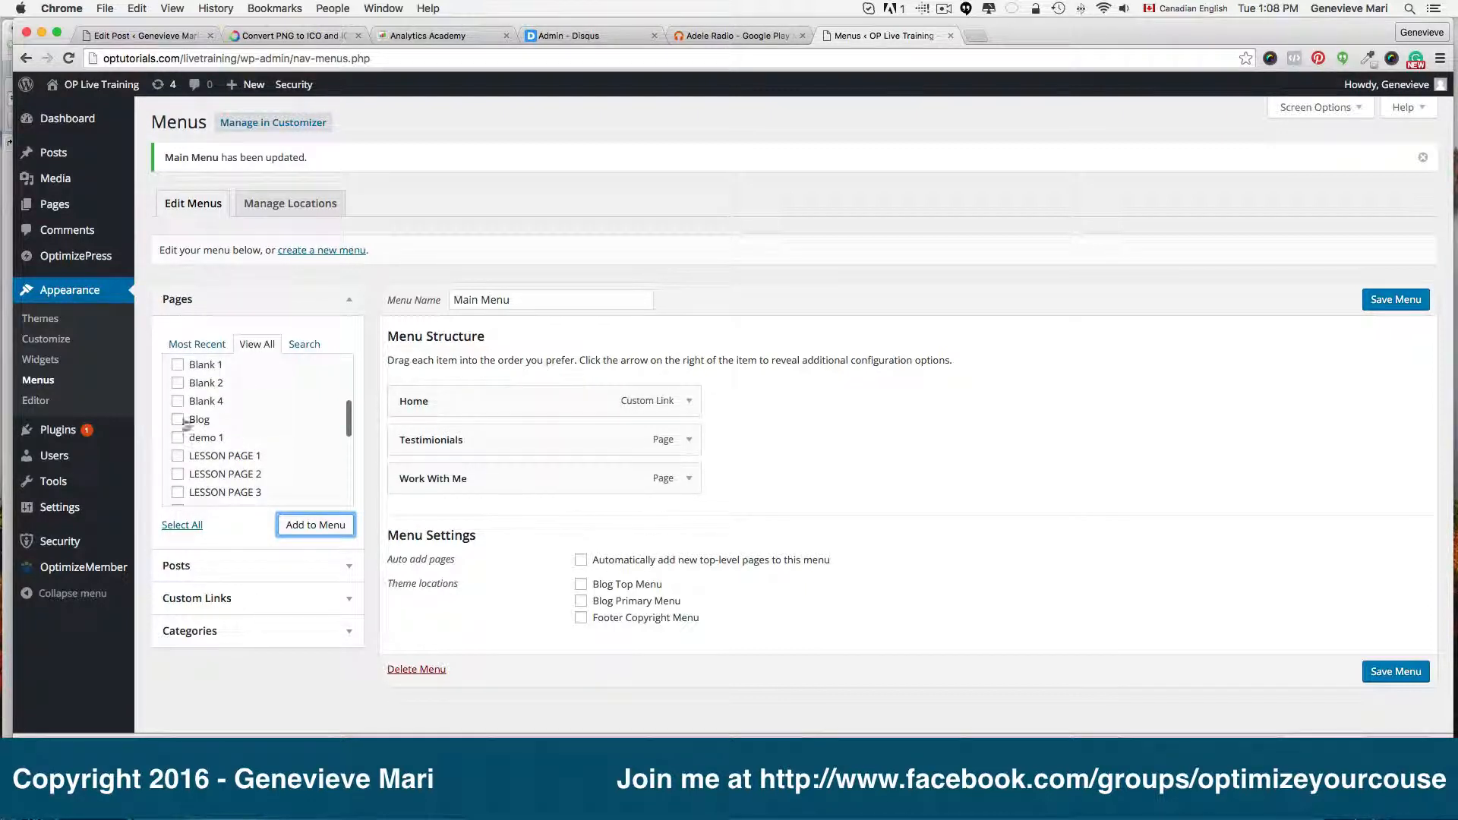
{"action": "left_click", "coordinate": [177, 419]}
{"action": "left_click", "coordinate": [317, 525]}
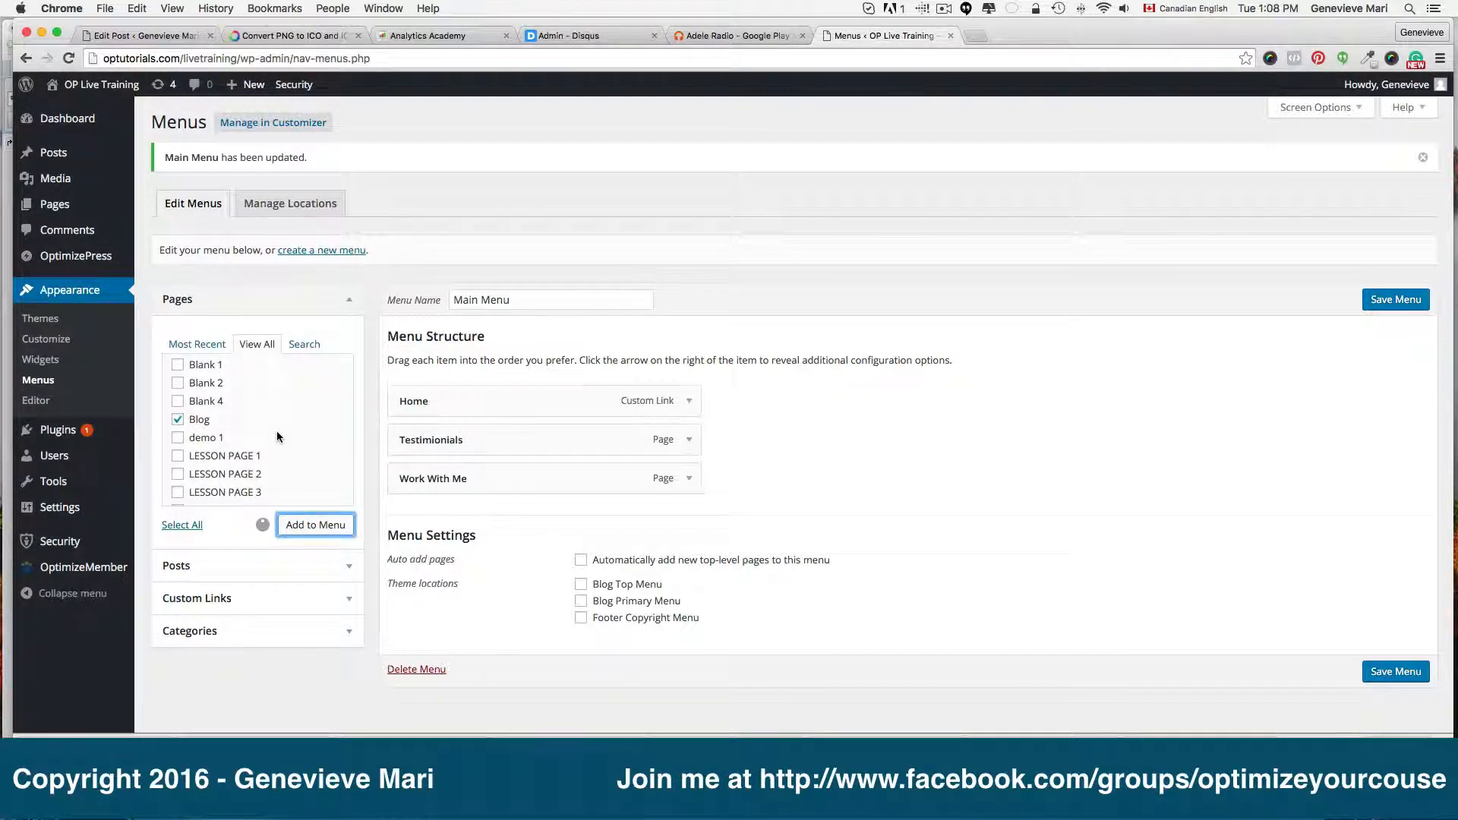
{"action": "scroll", "coordinate": [276, 431], "scroll_direction": "up", "scroll_amount": 5}
{"action": "scroll", "coordinate": [279, 437], "scroll_direction": "up", "scroll_amount": 1}
{"action": "left_click", "coordinate": [178, 394]}
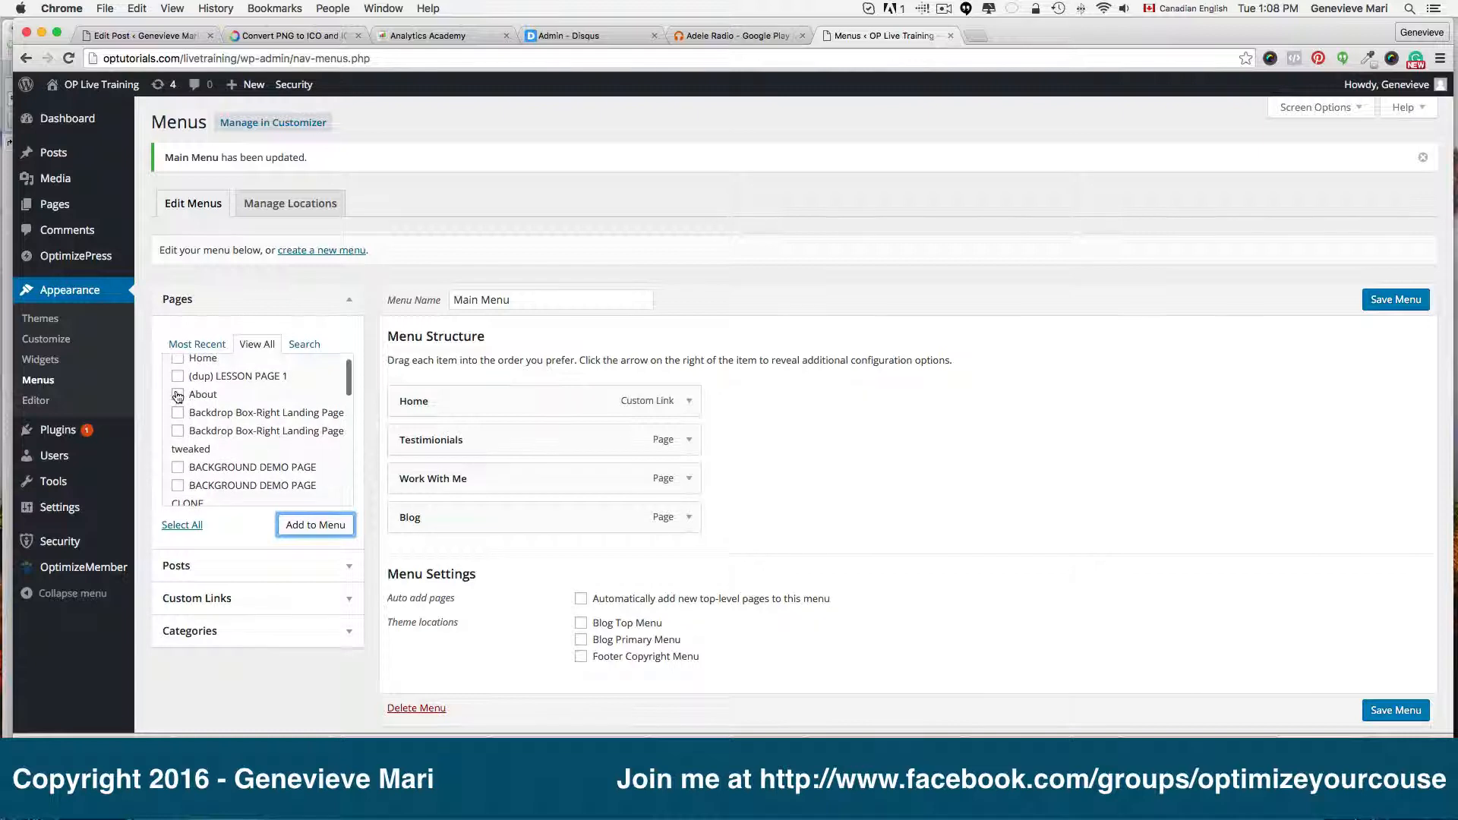
{"action": "left_click", "coordinate": [316, 525]}
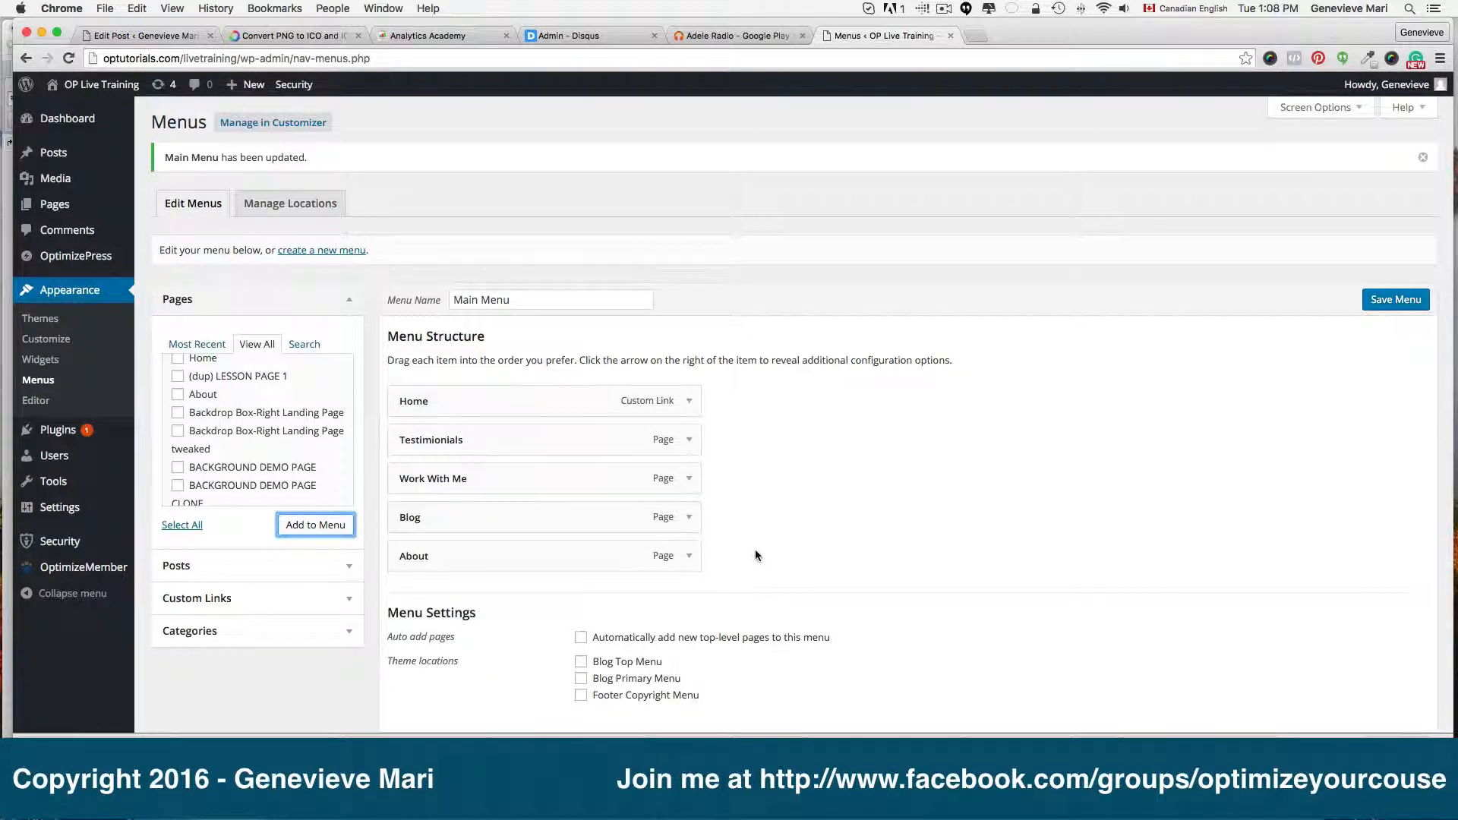
- Reorder the menu items as Home, About, Work With Me, Blog, Testimionials
{"action": "left_click_drag", "start_coordinate": [569, 556], "coordinate": [570, 394]}
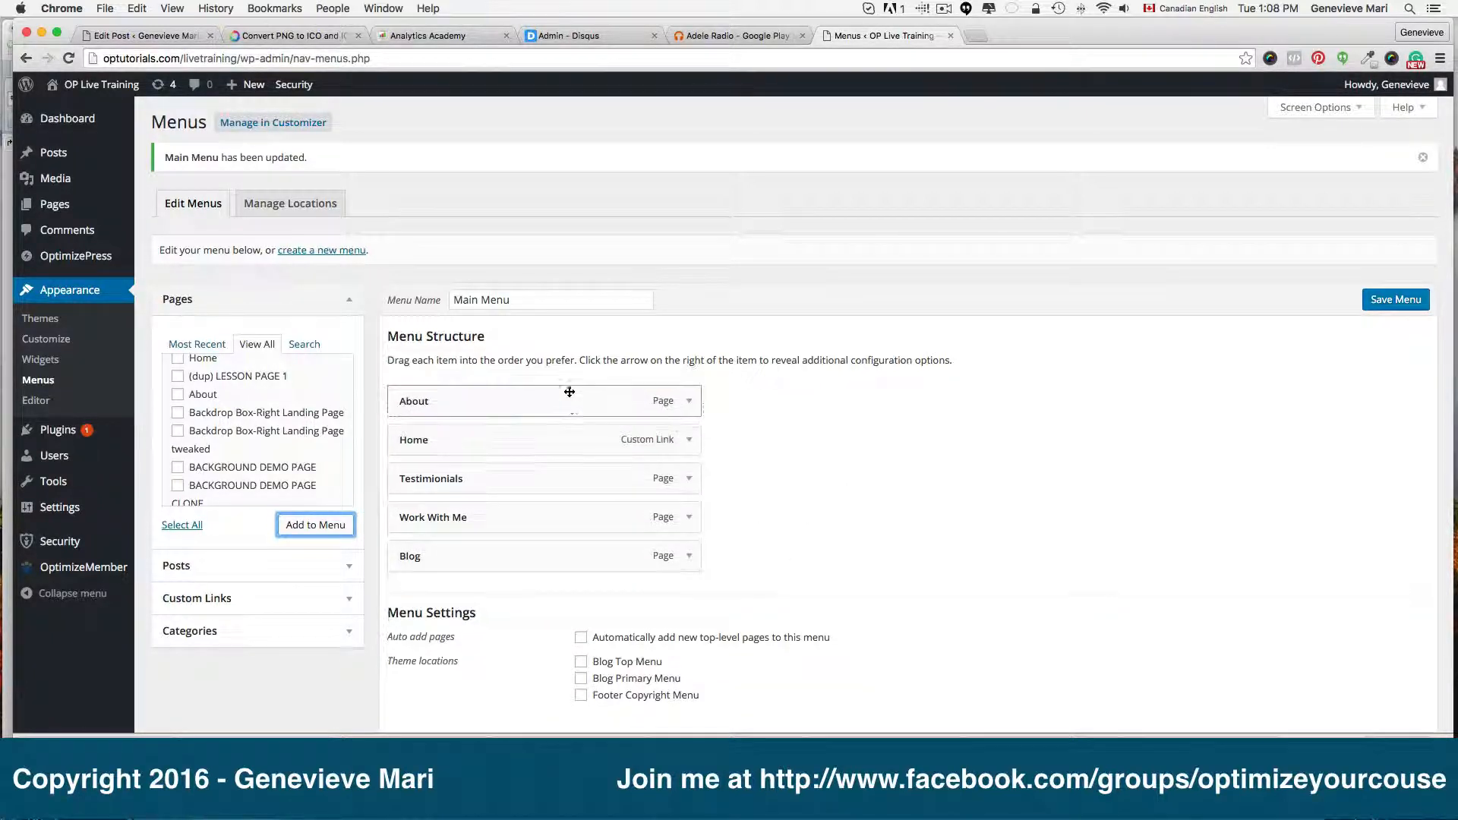
{"action": "left_click_drag", "start_coordinate": [529, 447], "coordinate": [524, 395]}
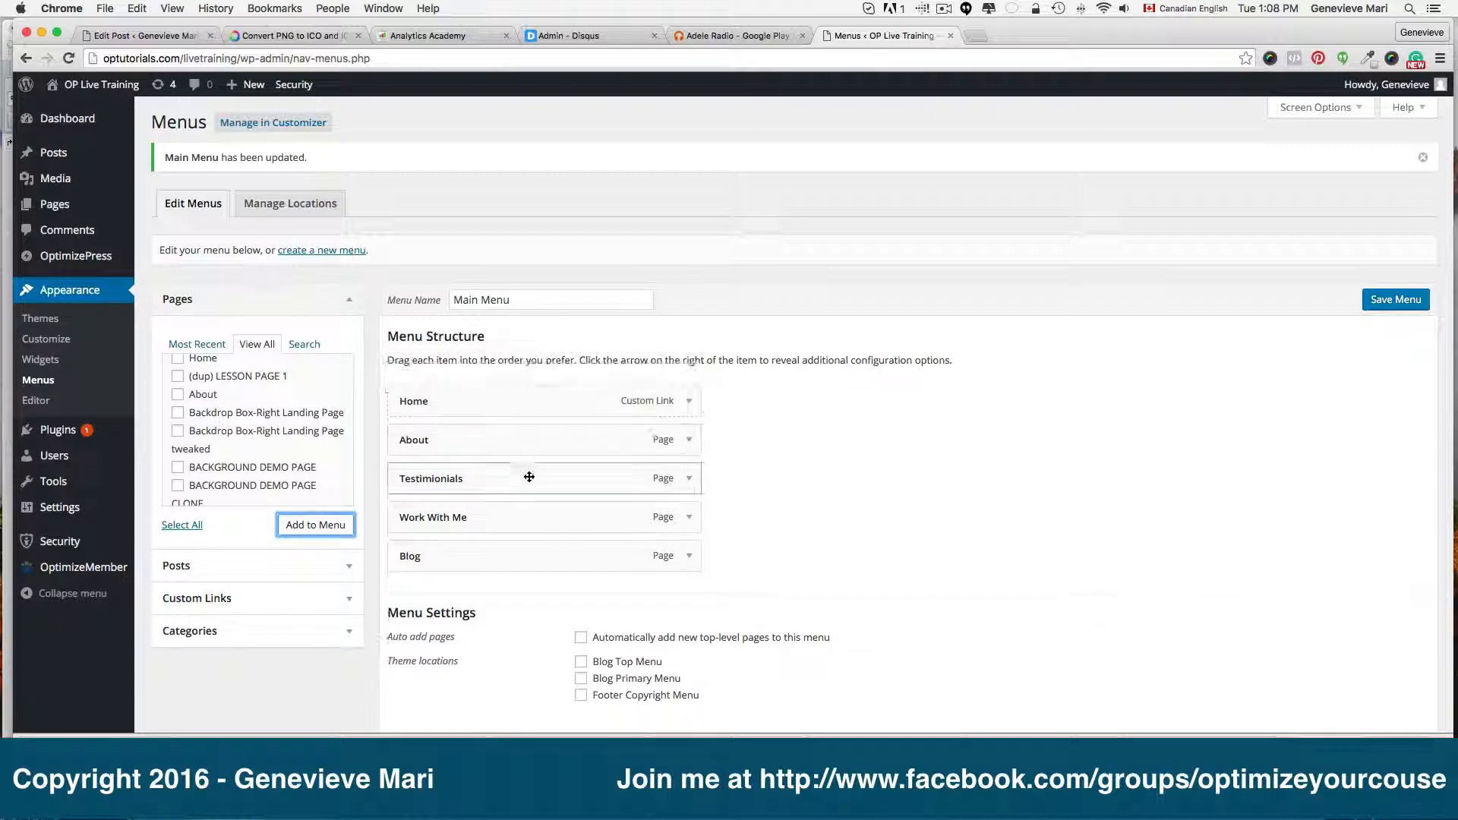
{"action": "left_click_drag", "start_coordinate": [487, 522], "coordinate": [521, 479]}
{"action": "mouse_move", "coordinate": [475, 547]}
{"action": "left_mouse_down"}
{"action": "mouse_move", "coordinate": [476, 488]}
{"action": "mouse_move", "coordinate": [473, 525]}
{"action": "left_mouse_up"}
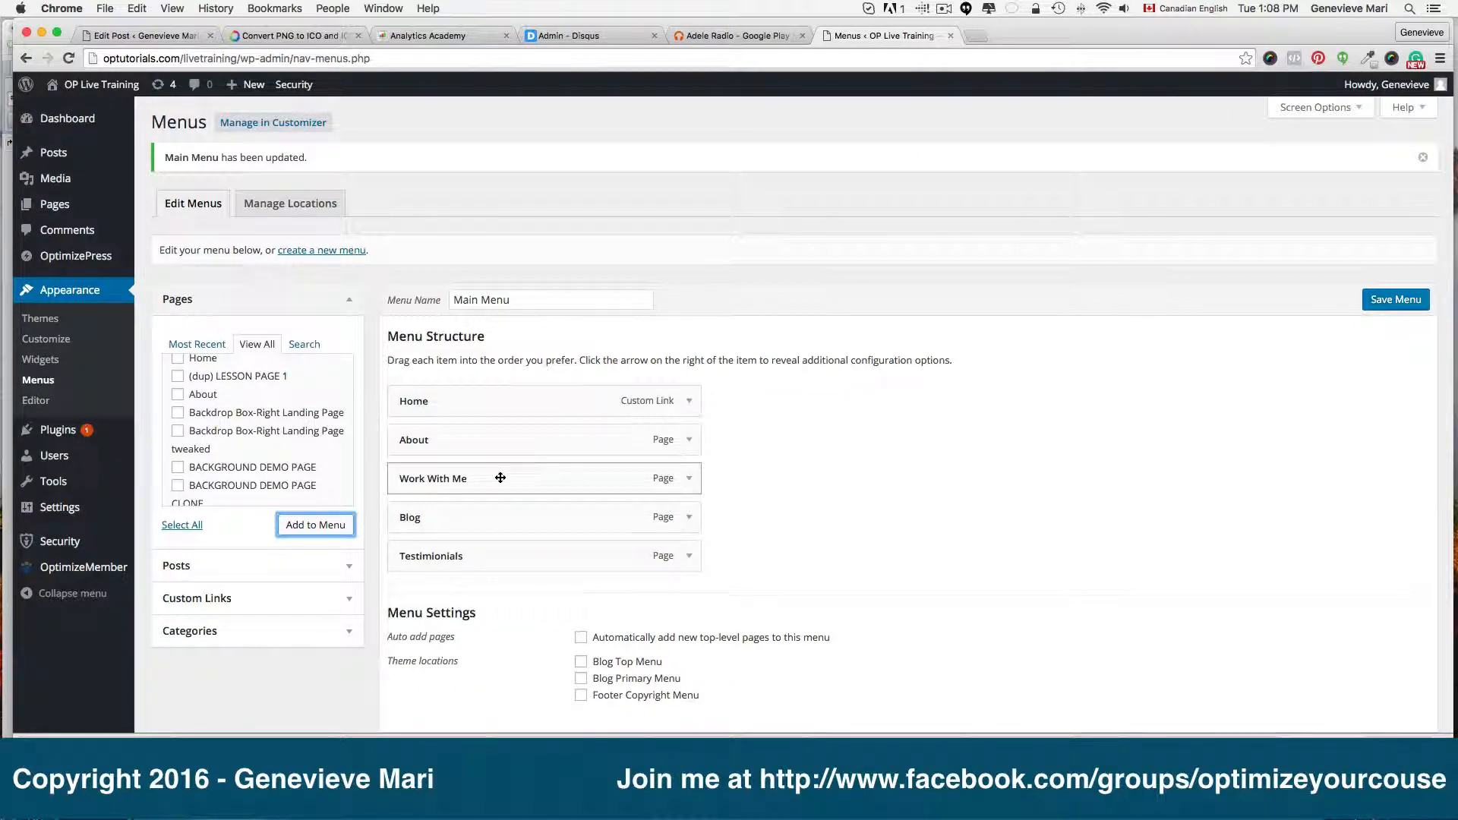
- Try nesting Work With Me under About with Blog one level deeper, and return both to the top level
{"action": "left_click_drag", "start_coordinate": [498, 475], "coordinate": [653, 512]}
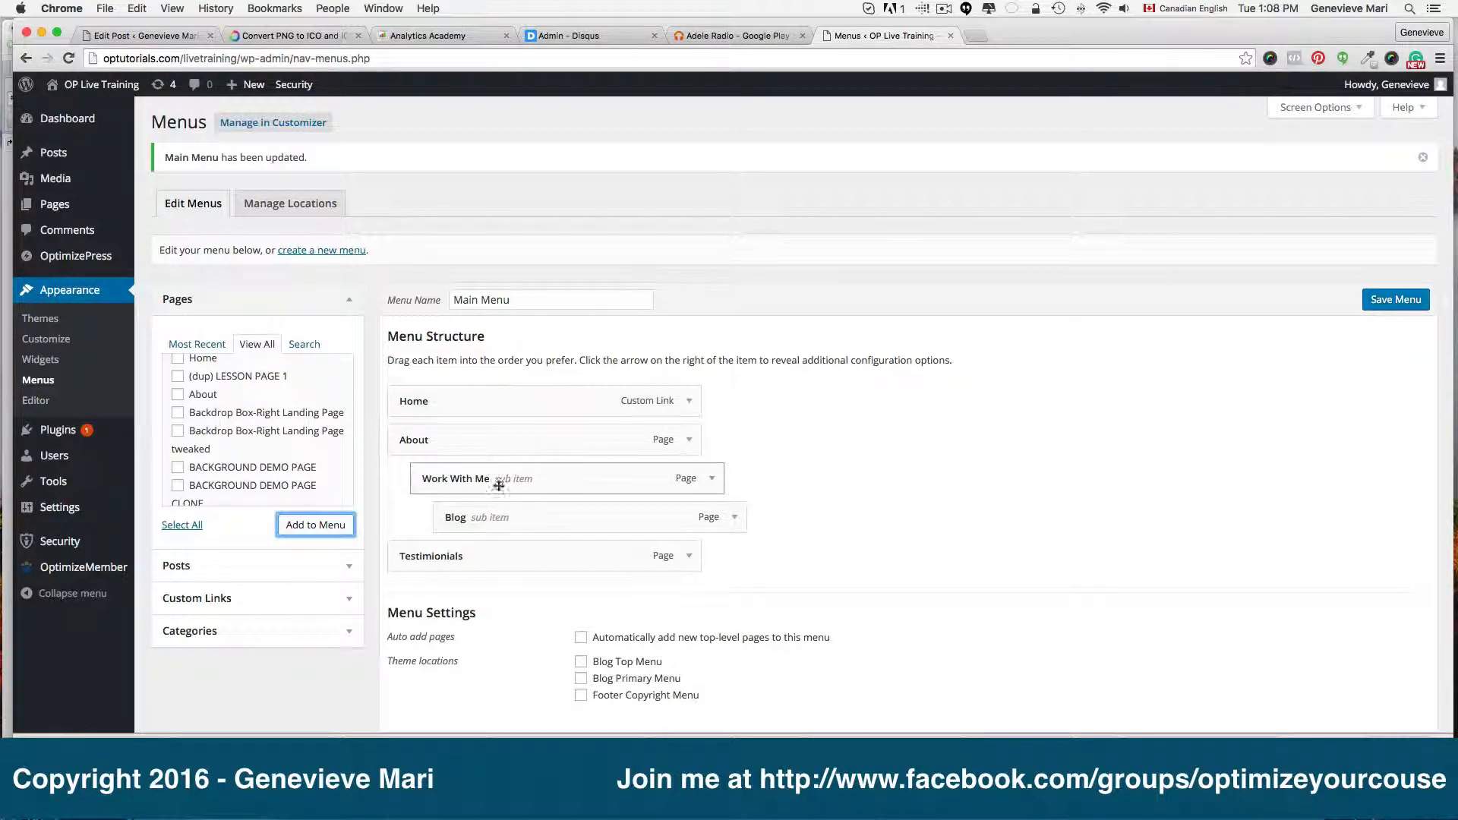
{"action": "mouse_move", "coordinate": [499, 486]}
{"action": "left_mouse_down"}
{"action": "mouse_move", "coordinate": [482, 514]}
{"action": "mouse_move", "coordinate": [505, 479]}
{"action": "mouse_move", "coordinate": [488, 485]}
{"action": "mouse_move", "coordinate": [519, 475]}
{"action": "left_mouse_up"}
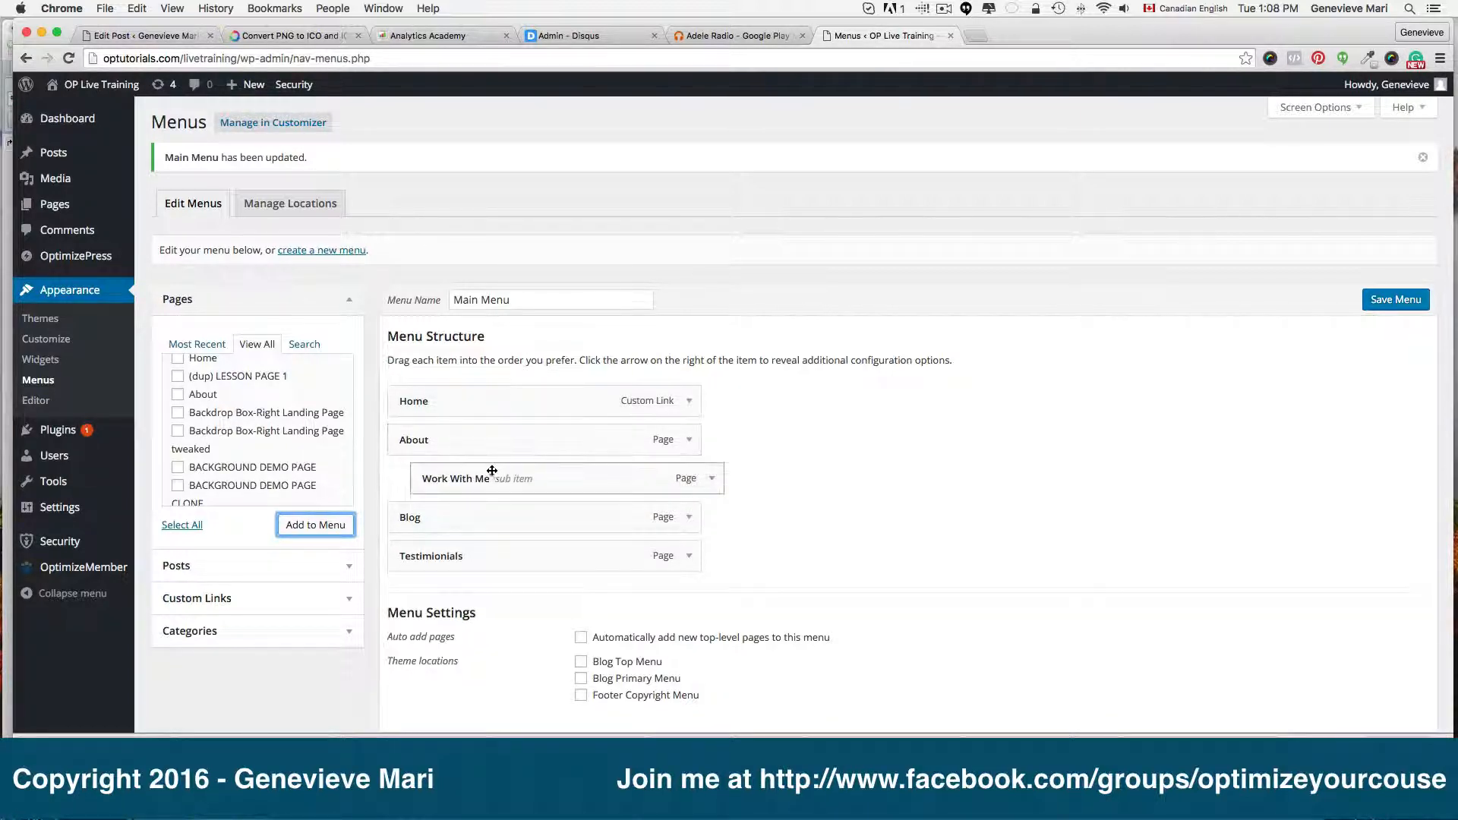
{"action": "left_click_drag", "start_coordinate": [490, 476], "coordinate": [464, 470]}
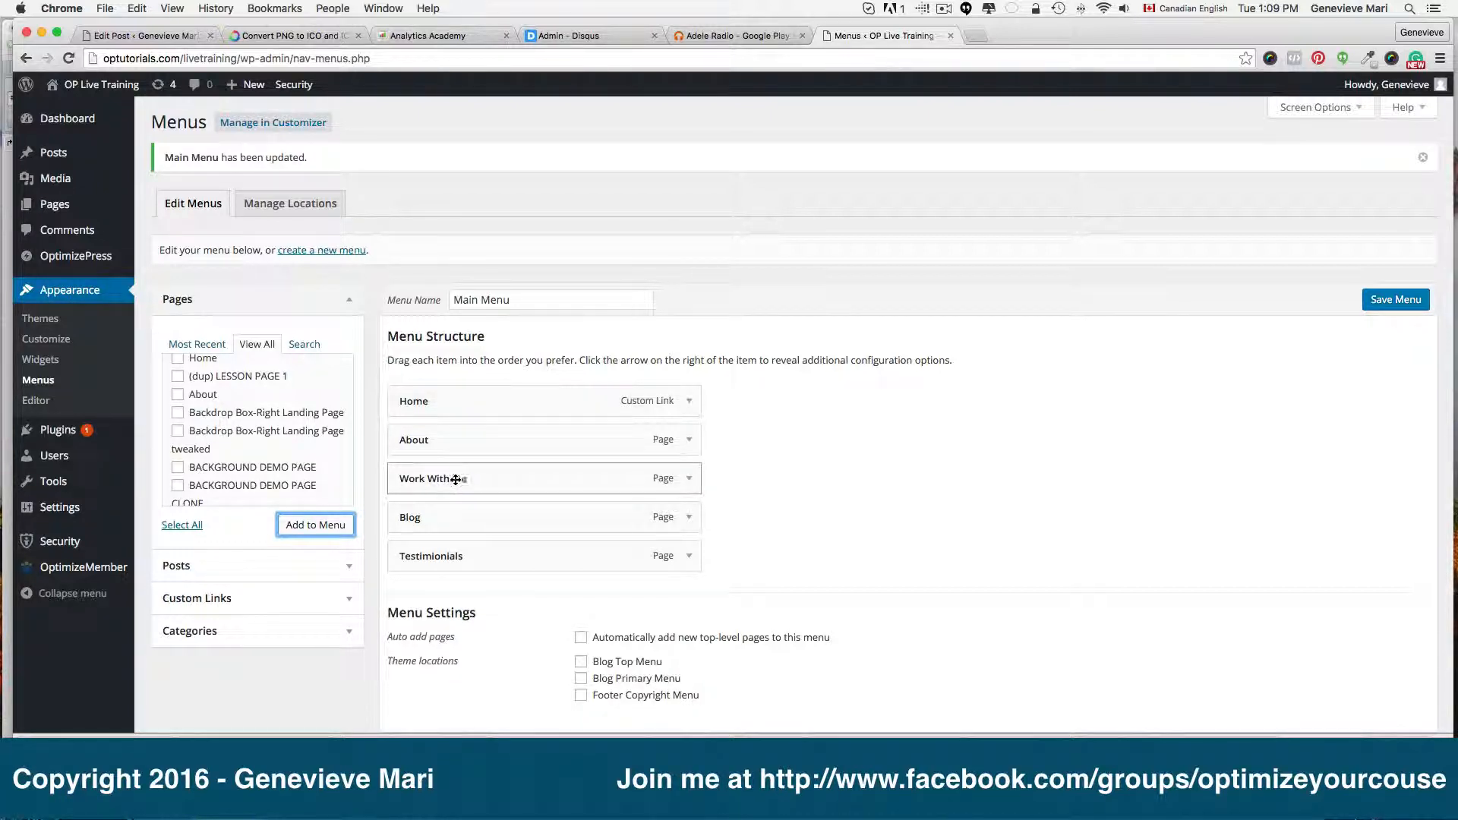
- Make Work With Me and Blog sub items of About in the menu structure
{"action": "left_click_drag", "start_coordinate": [456, 479], "coordinate": [480, 510]}
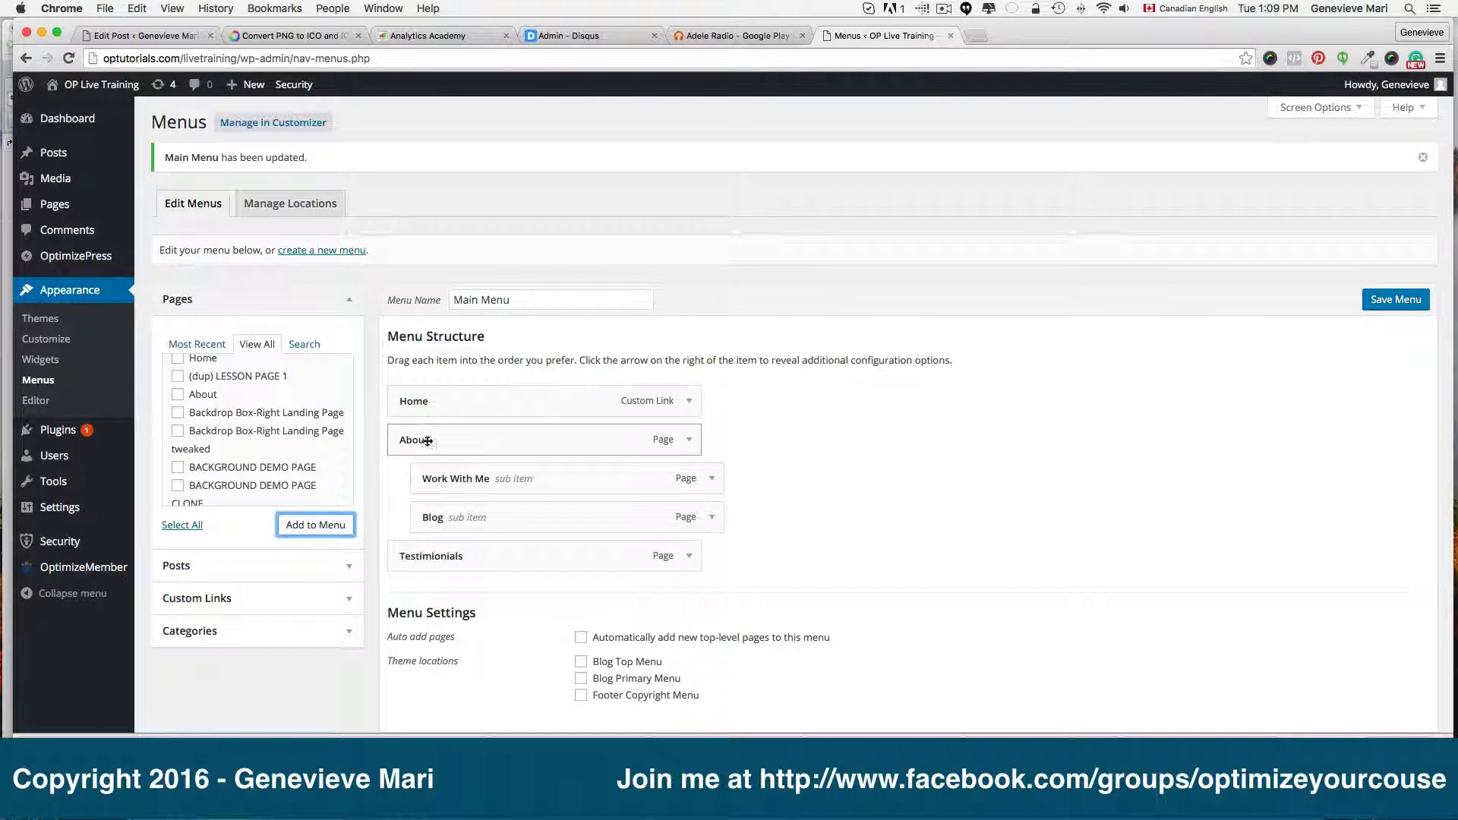
- Return Work With Me and Blog to the top level of Main Menu and save the menu
{"action": "left_click_drag", "start_coordinate": [469, 480], "coordinate": [403, 479]}
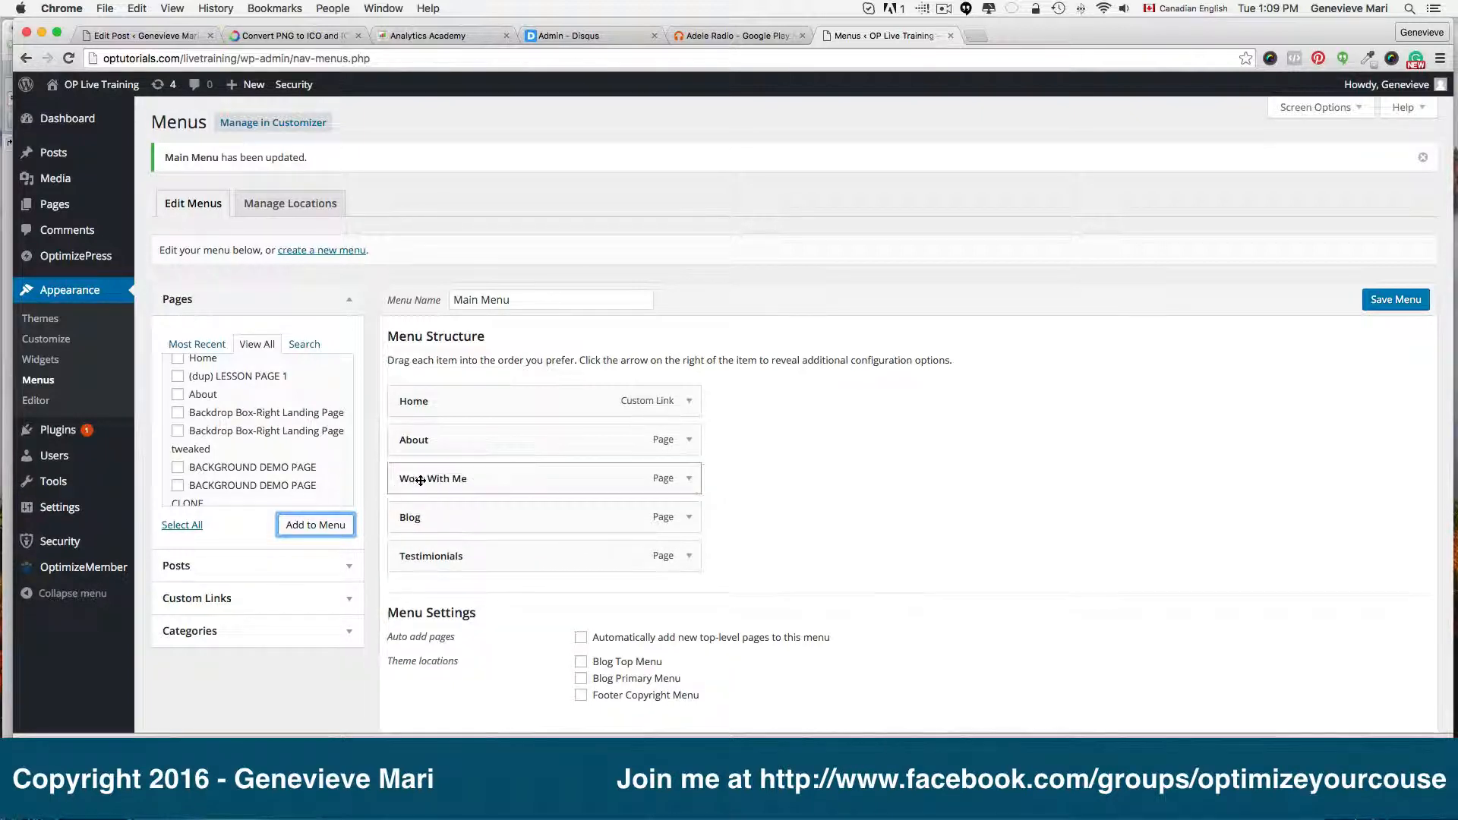
{"action": "left_click", "coordinate": [1405, 300]}
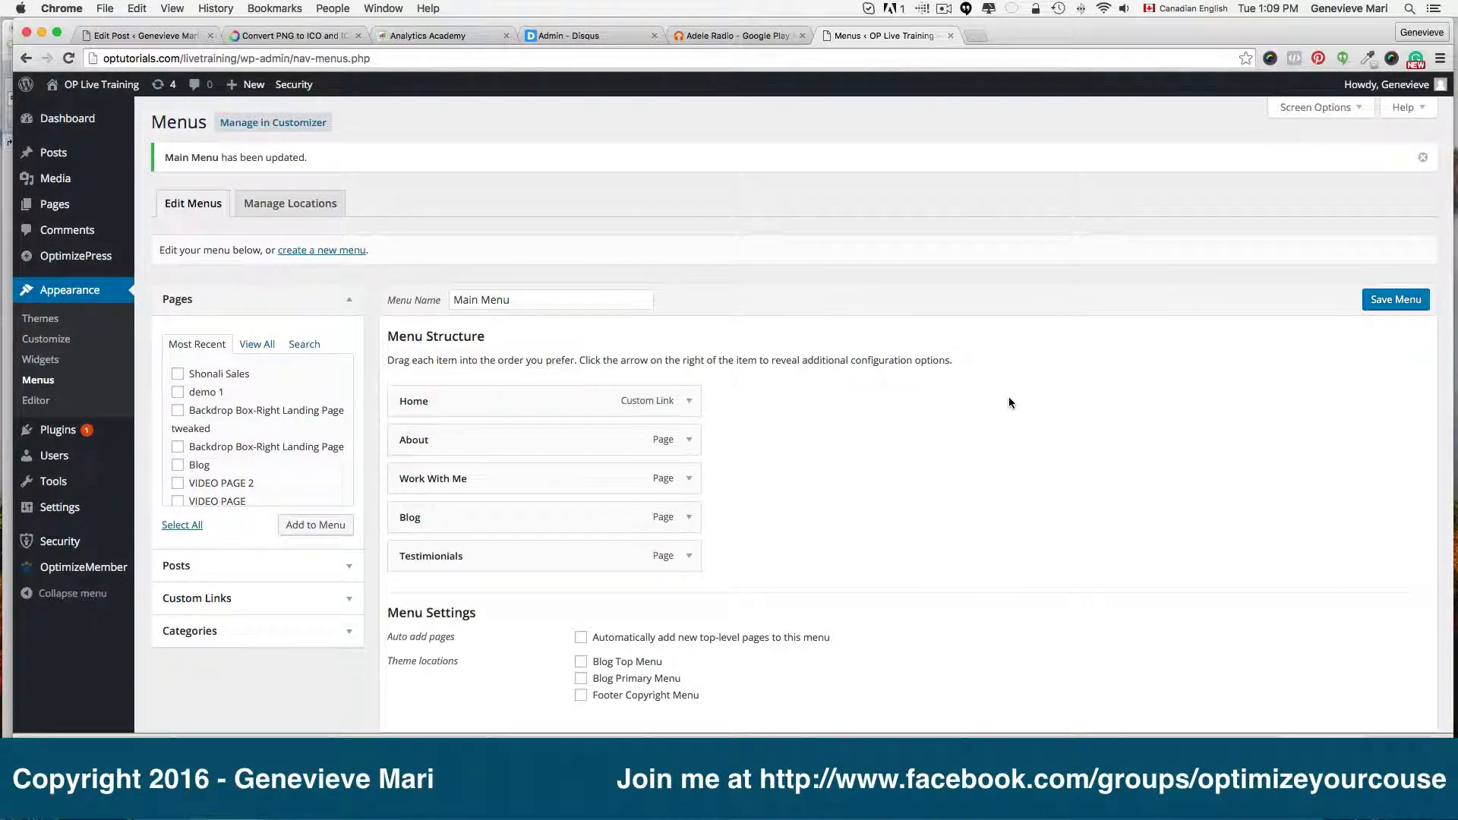
- Create a new menu named Blog Menu
{"action": "left_click", "coordinate": [335, 251]}
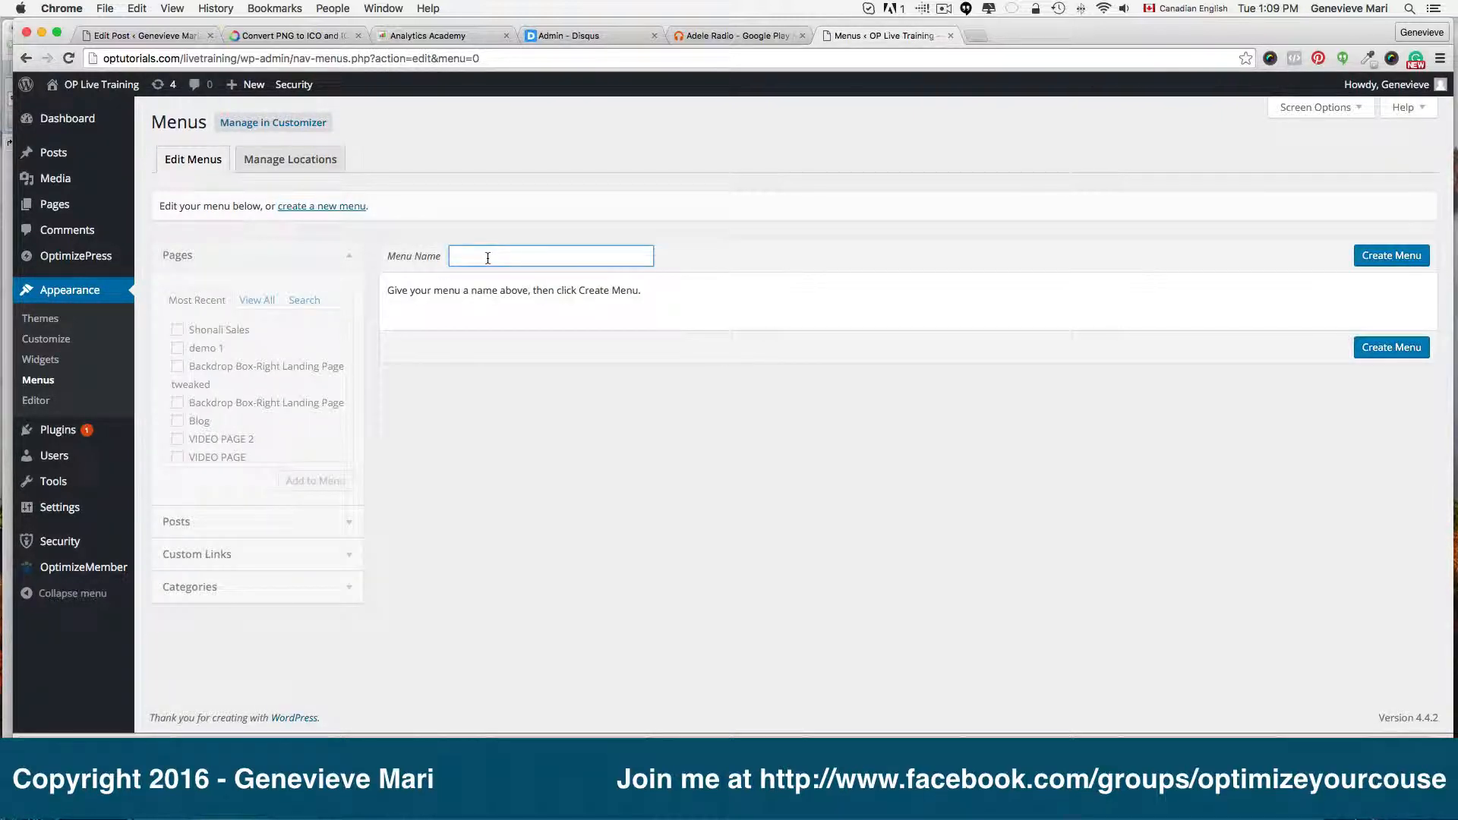
{"action": "type", "text": "Blog Menu"}
{"action": "left_click", "coordinate": [1381, 260]}
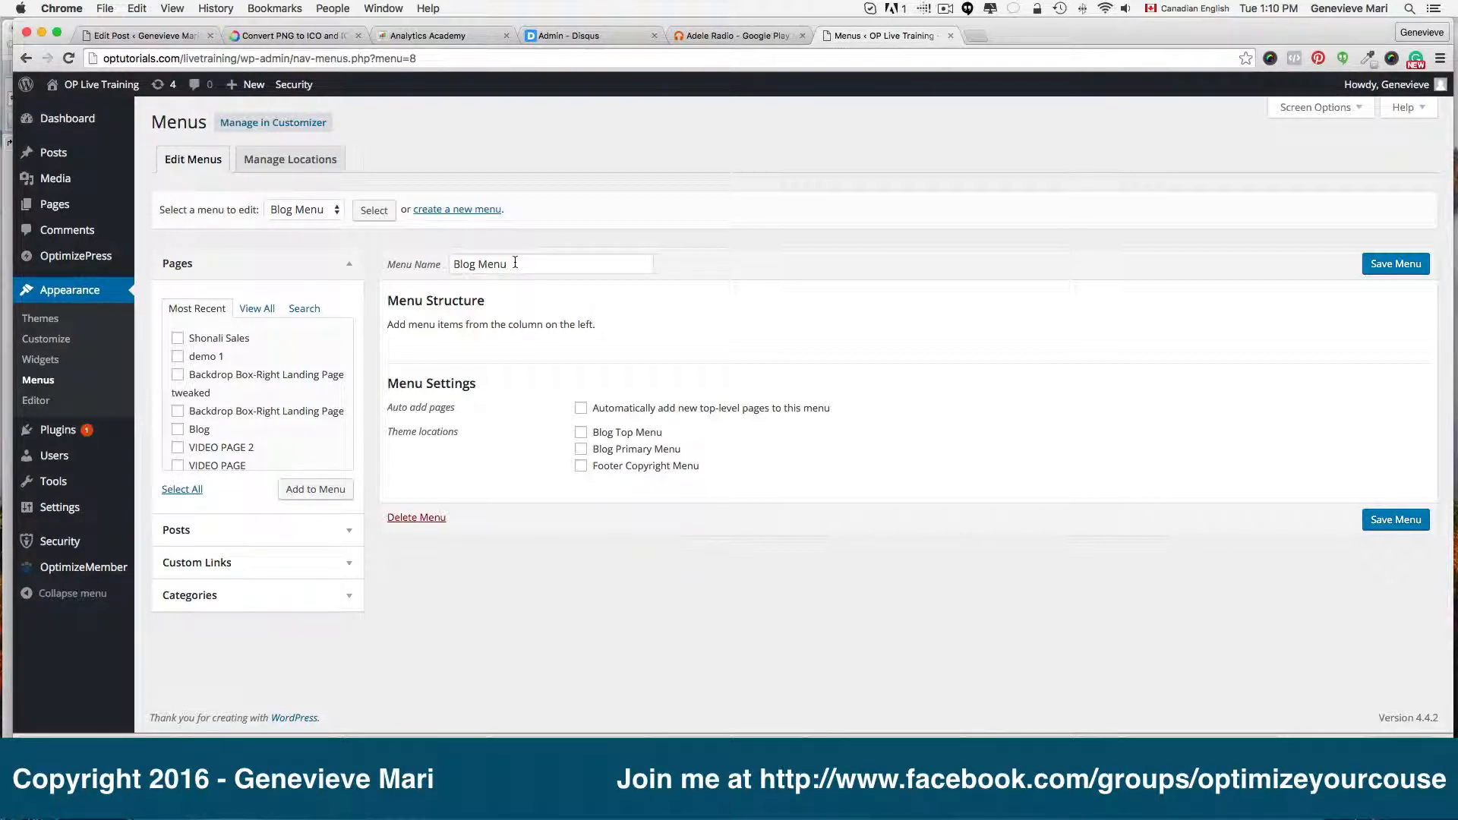
- Add the Launching, OptimizeMember, Page Building and Social Media categories to Blog Menu
{"action": "left_click", "coordinate": [227, 598]}
{"action": "left_click", "coordinate": [252, 407]}
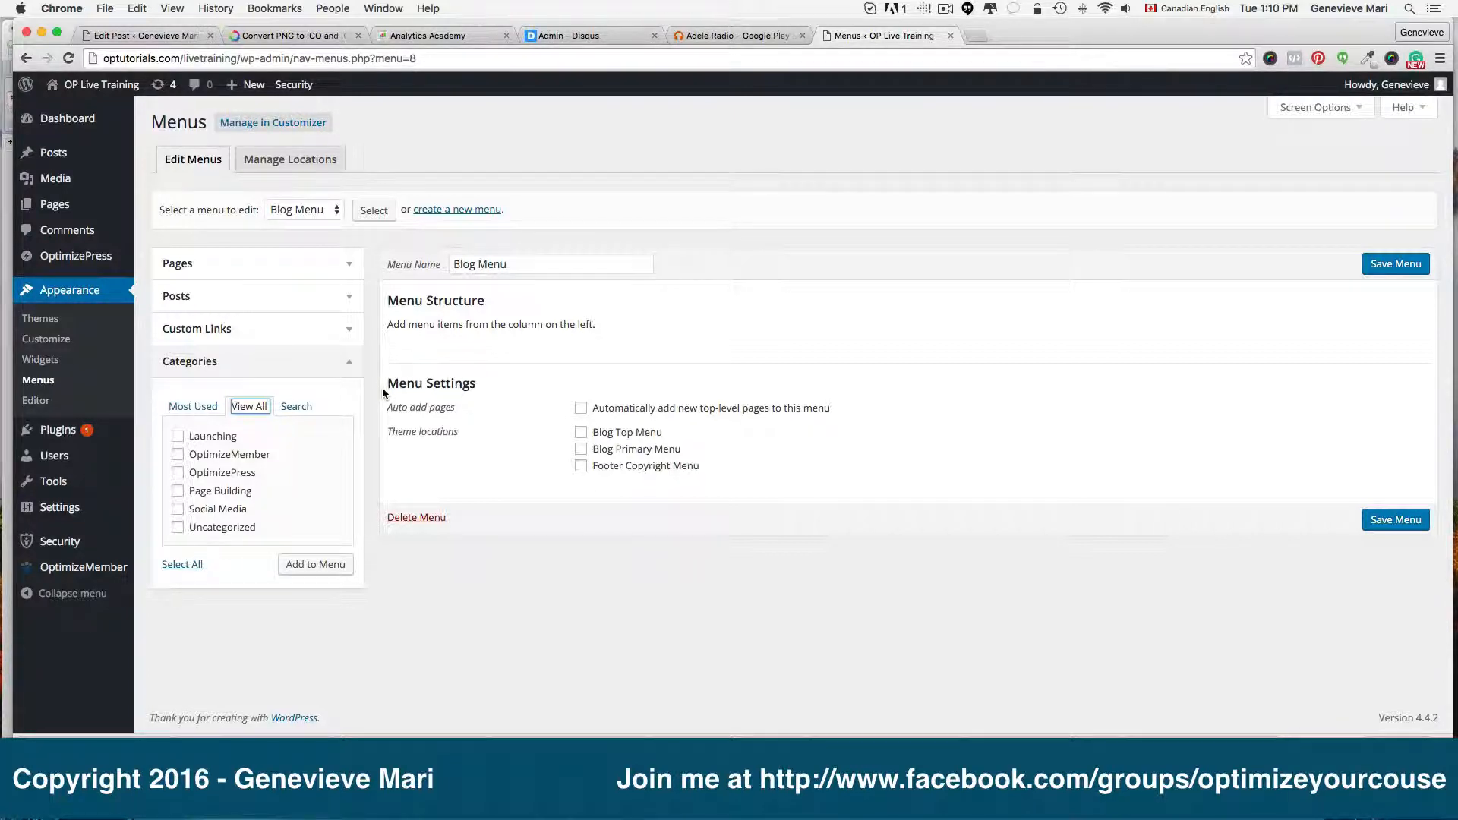
{"action": "left_click", "coordinate": [178, 435]}
{"action": "left_click", "coordinate": [178, 511]}
{"action": "left_click", "coordinate": [178, 454]}
{"action": "left_click", "coordinate": [327, 573]}
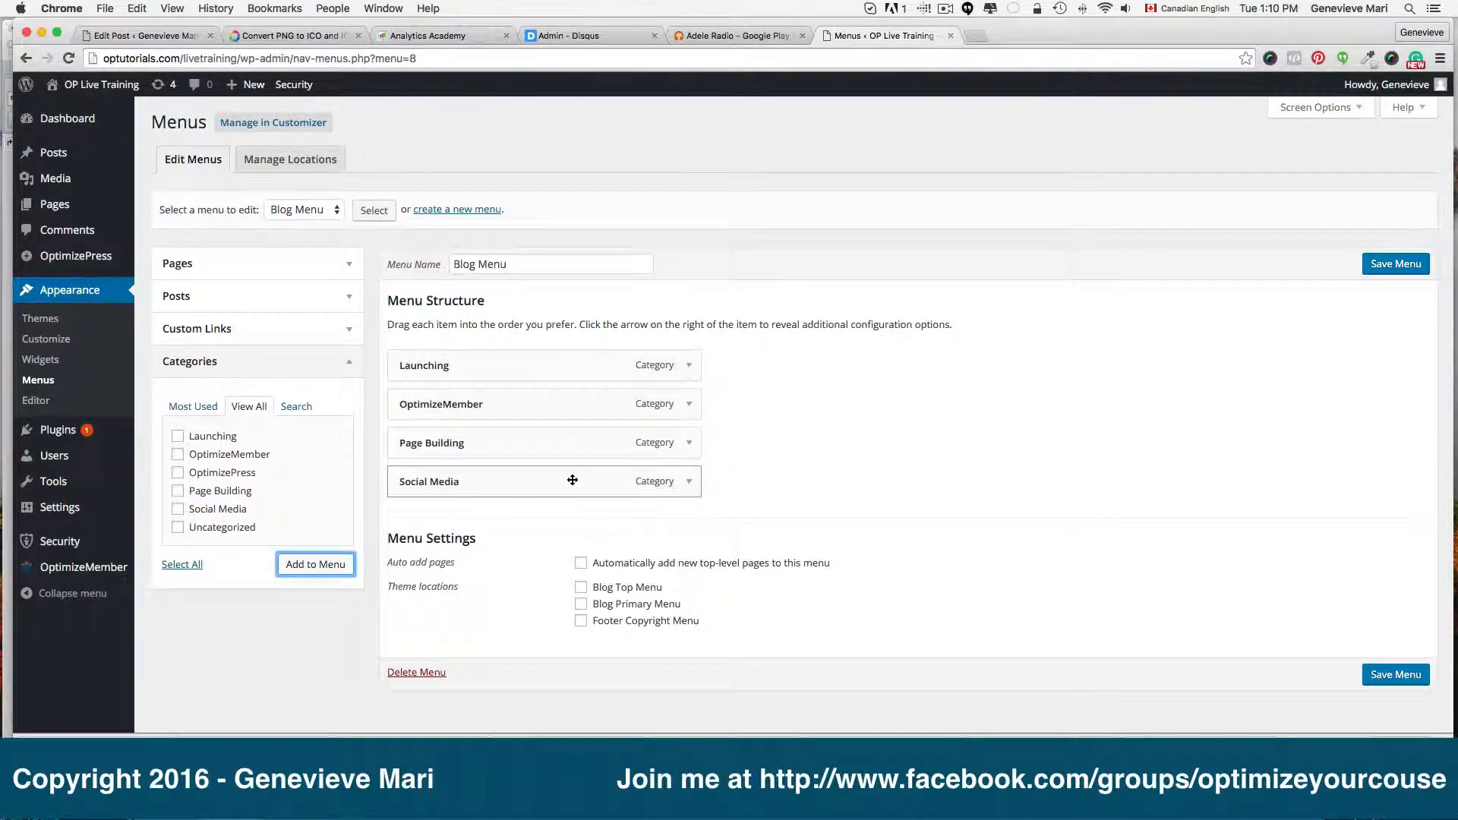
- Add the OptimizePress category and place it first in Blog Menu, with OptimizeMember as its sub item above Launching
{"action": "left_click_drag", "start_coordinate": [567, 407], "coordinate": [568, 363]}
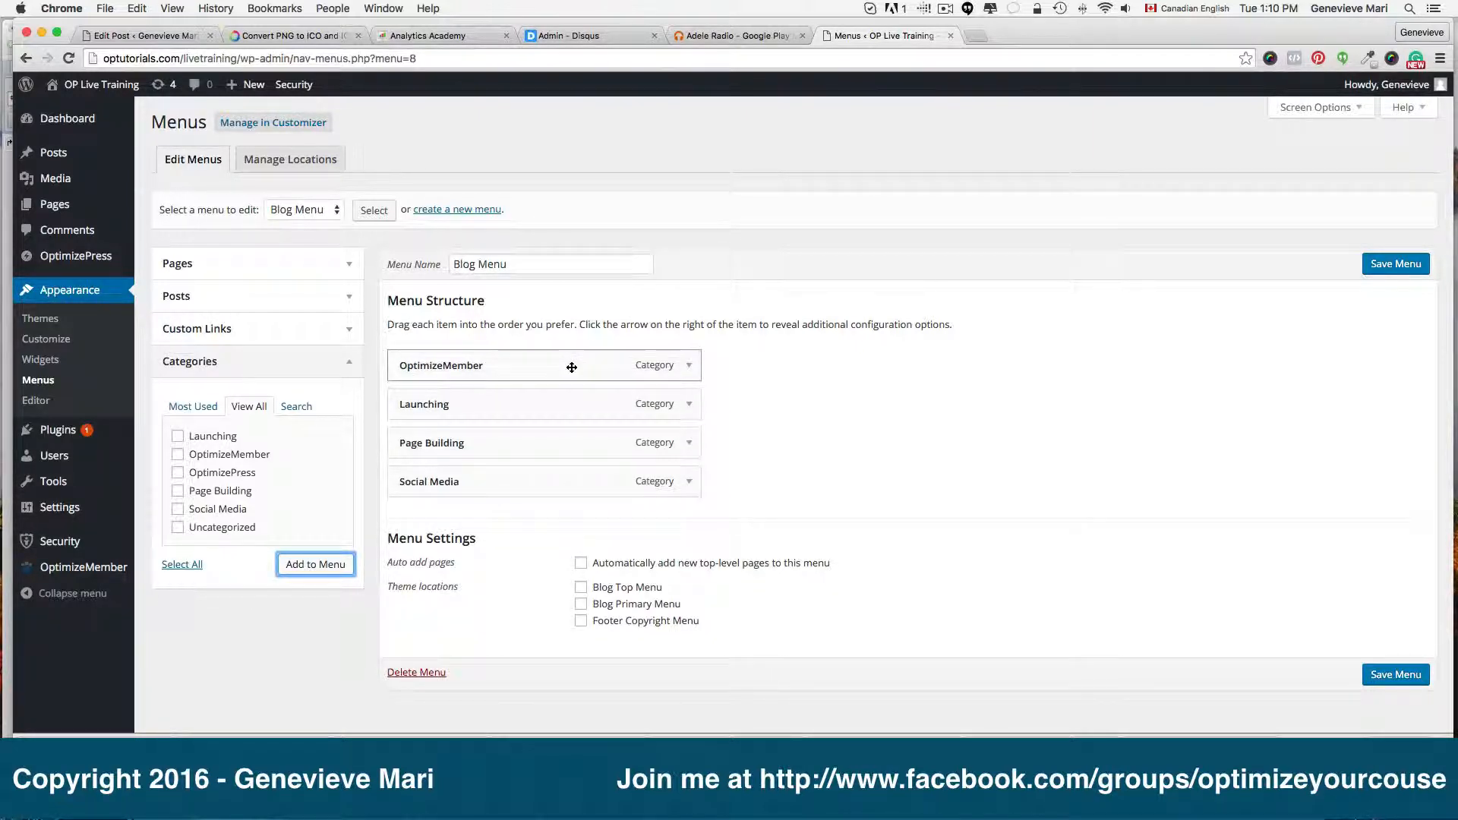
{"action": "left_click", "coordinate": [177, 473]}
{"action": "left_click", "coordinate": [310, 562]}
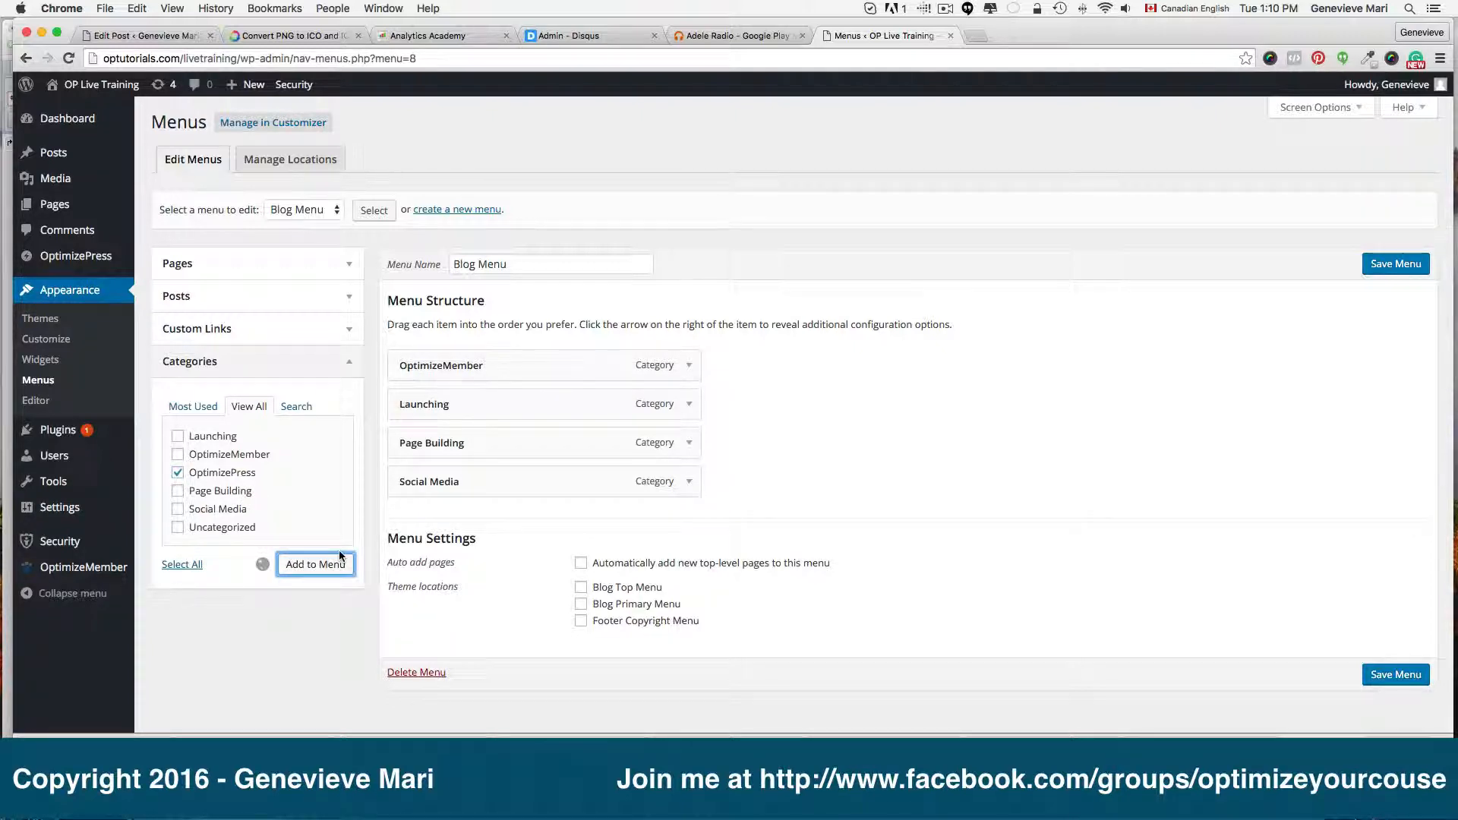
{"action": "left_click_drag", "start_coordinate": [511, 521], "coordinate": [518, 408]}
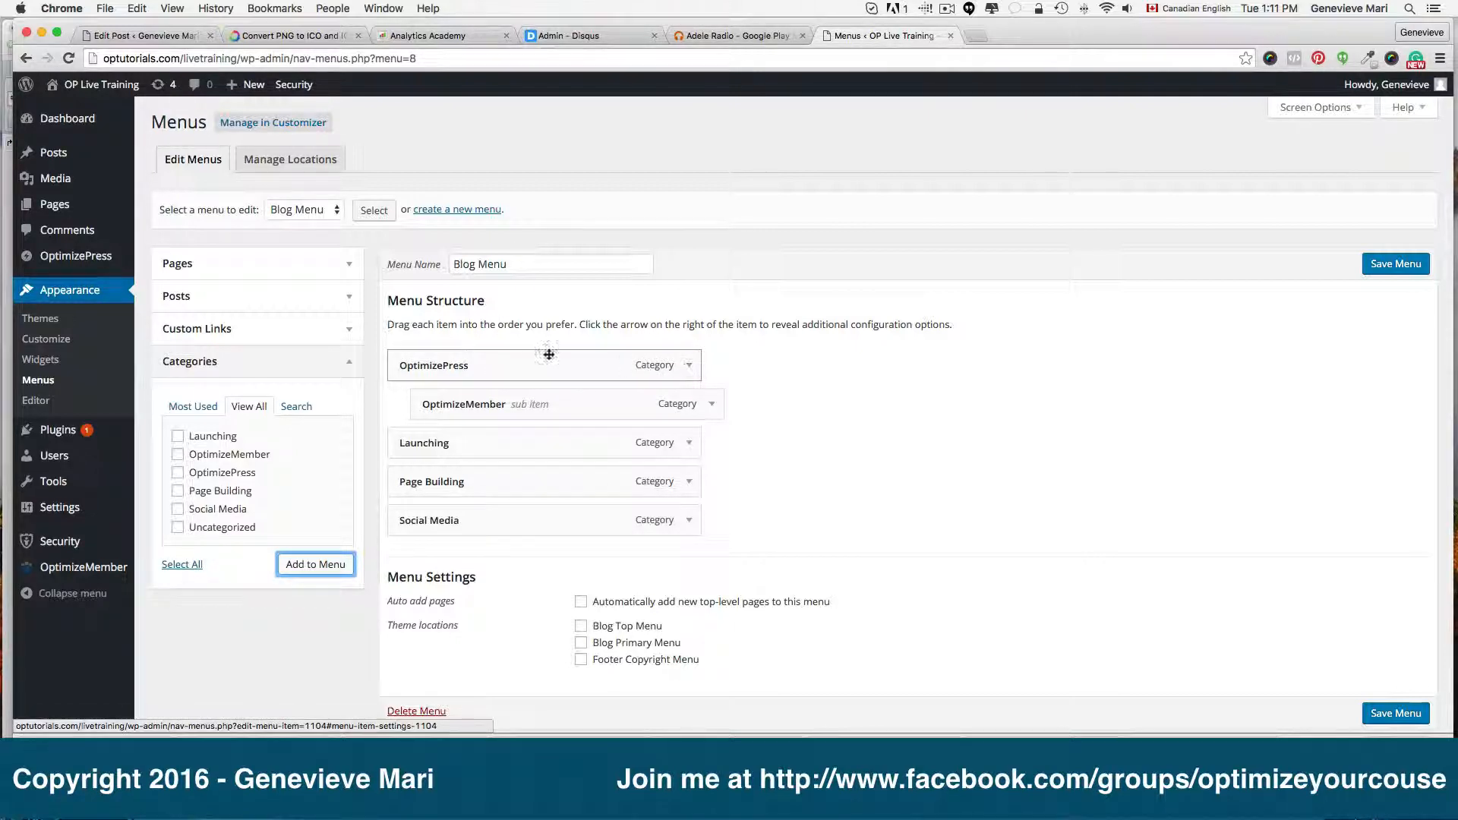
- Change the OptimizePress item's navigation label to OP Setup and save Blog Menu
{"action": "left_click", "coordinate": [689, 366]}
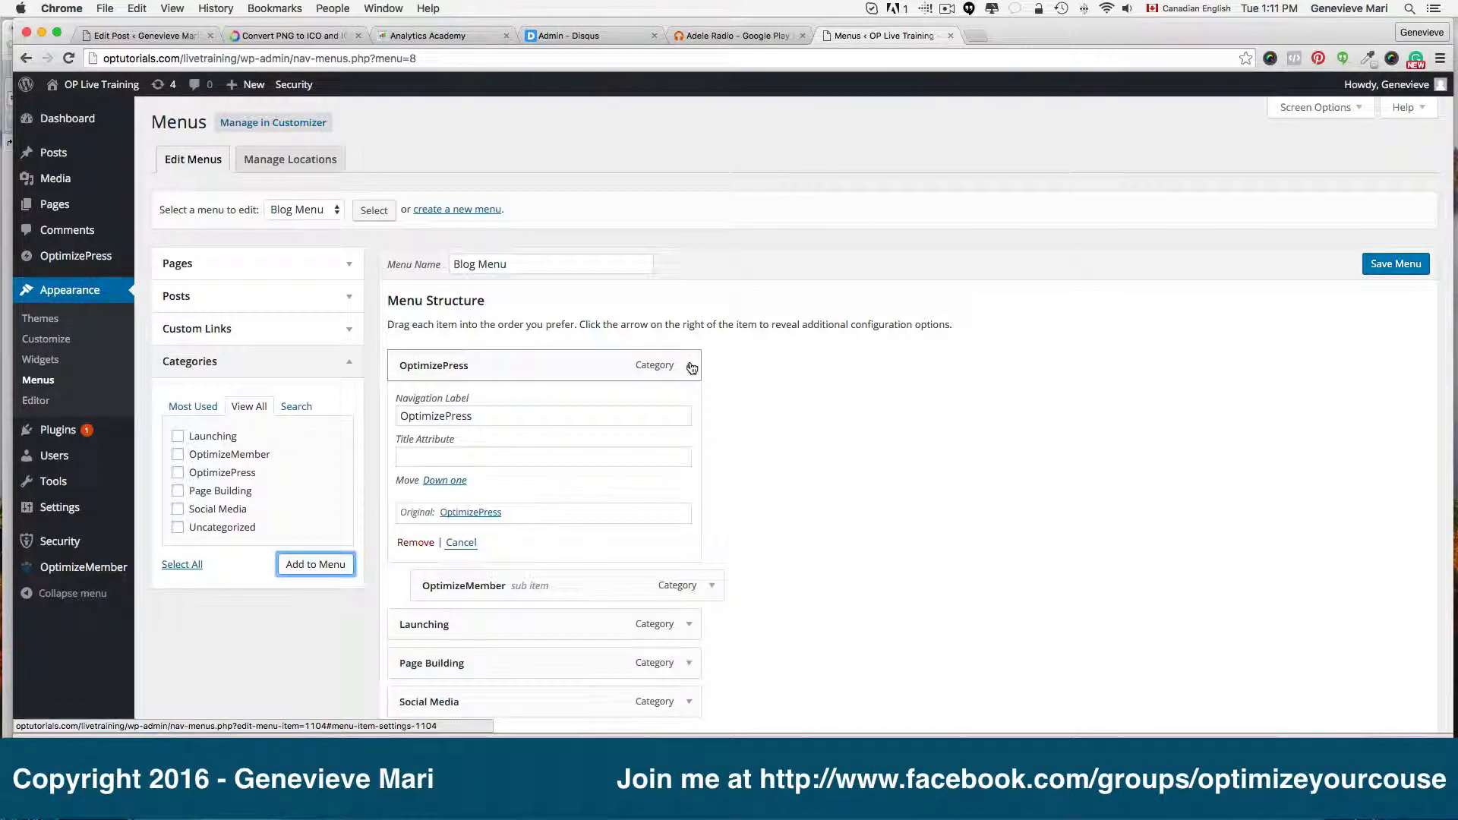
{"action": "left_click_drag", "start_coordinate": [539, 413], "coordinate": [391, 406]}
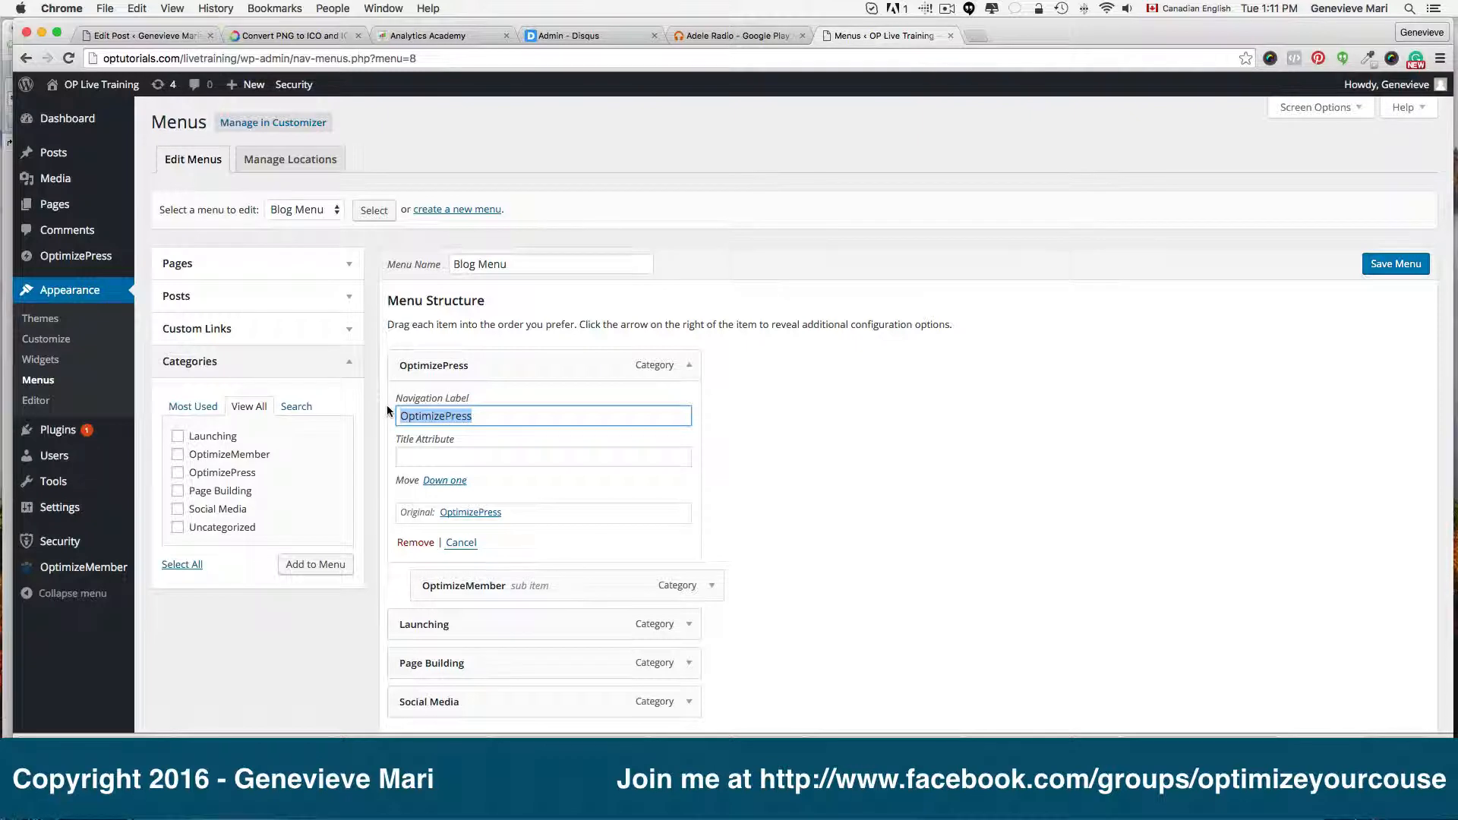
{"action": "type", "text": "OP S"}
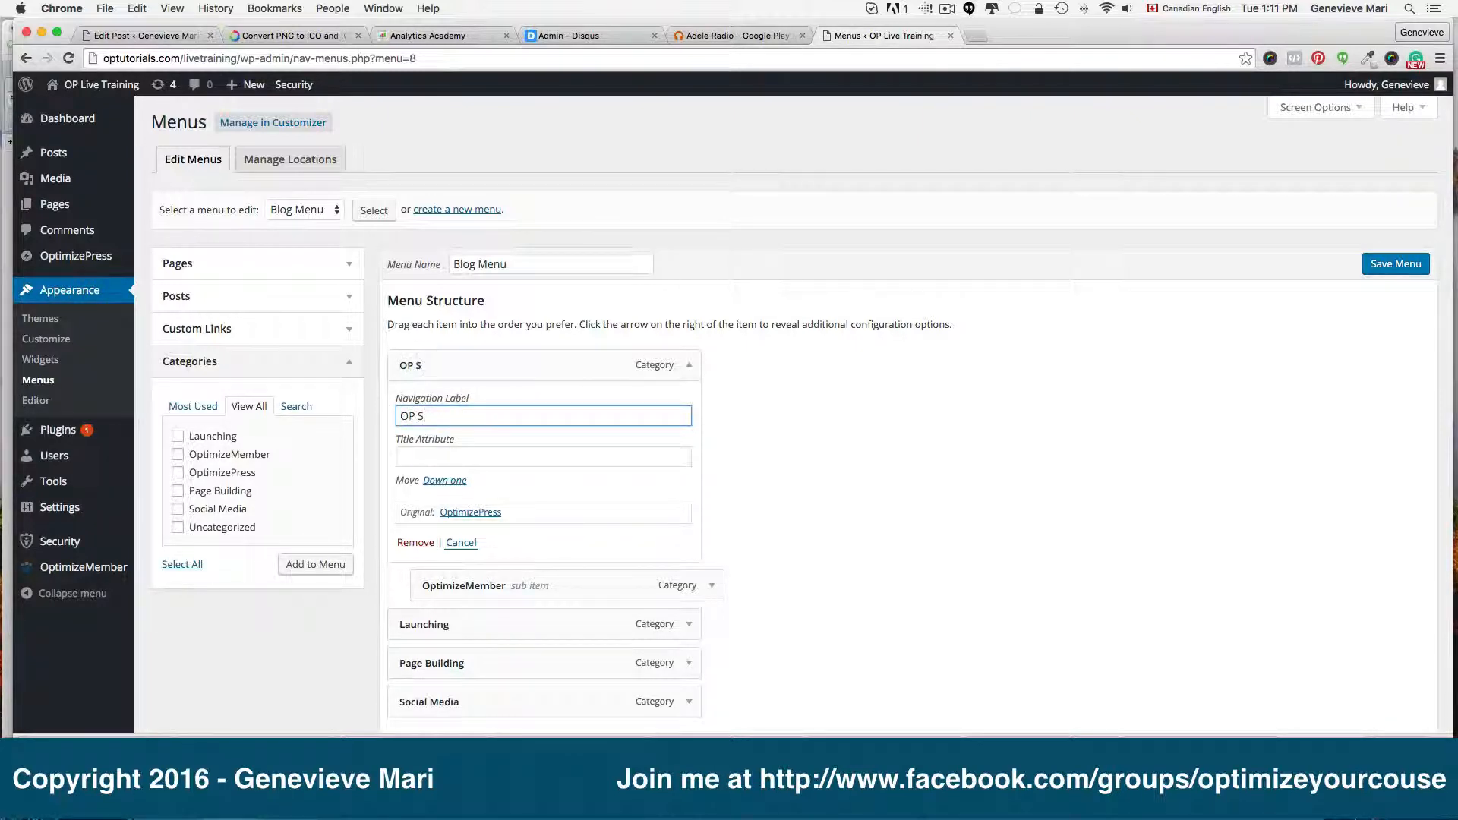
{"action": "type", "text": "etup"}
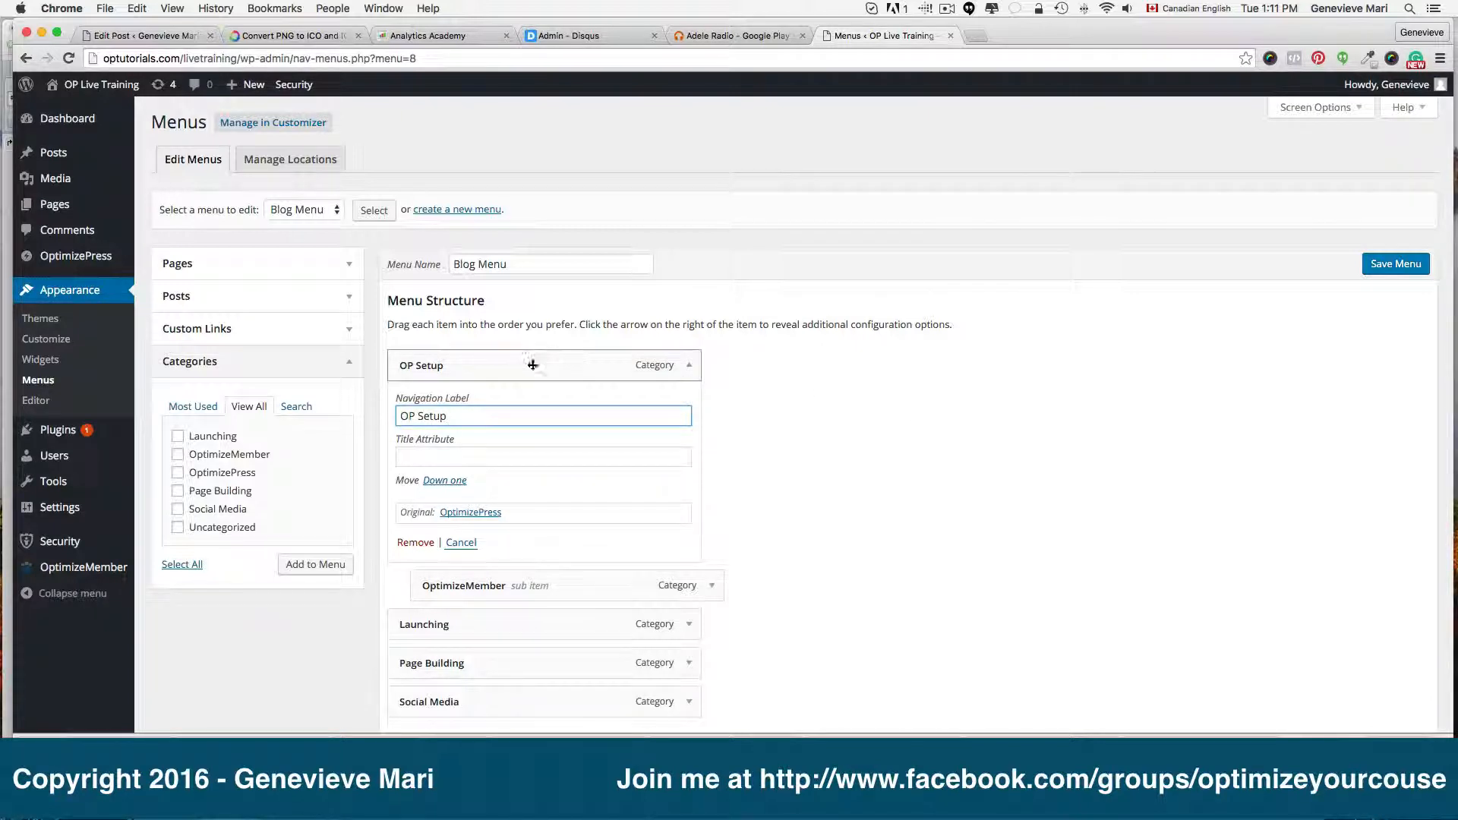
{"action": "left_click", "coordinate": [692, 367]}
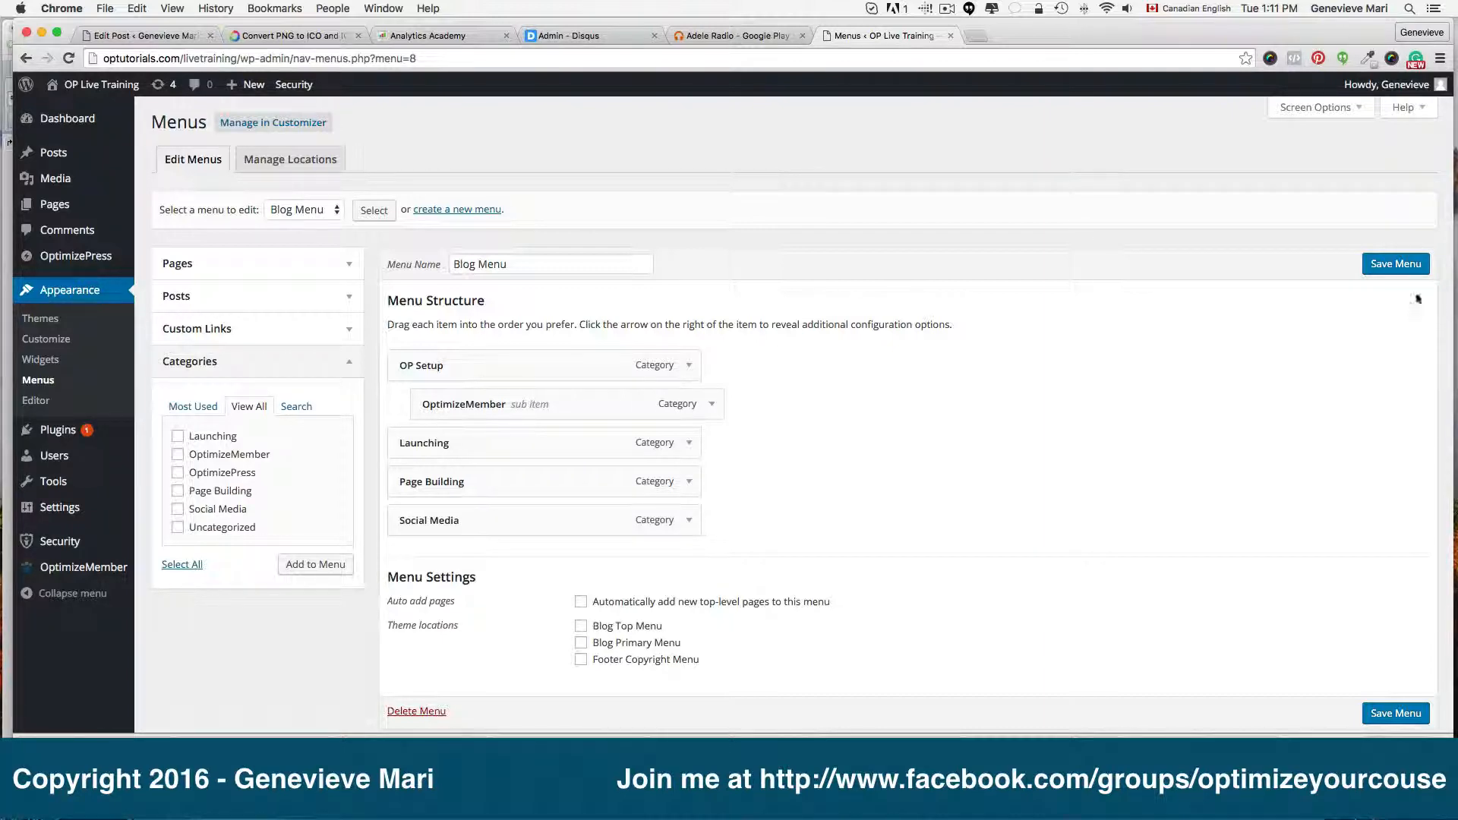
{"action": "left_click", "coordinate": [1393, 266]}
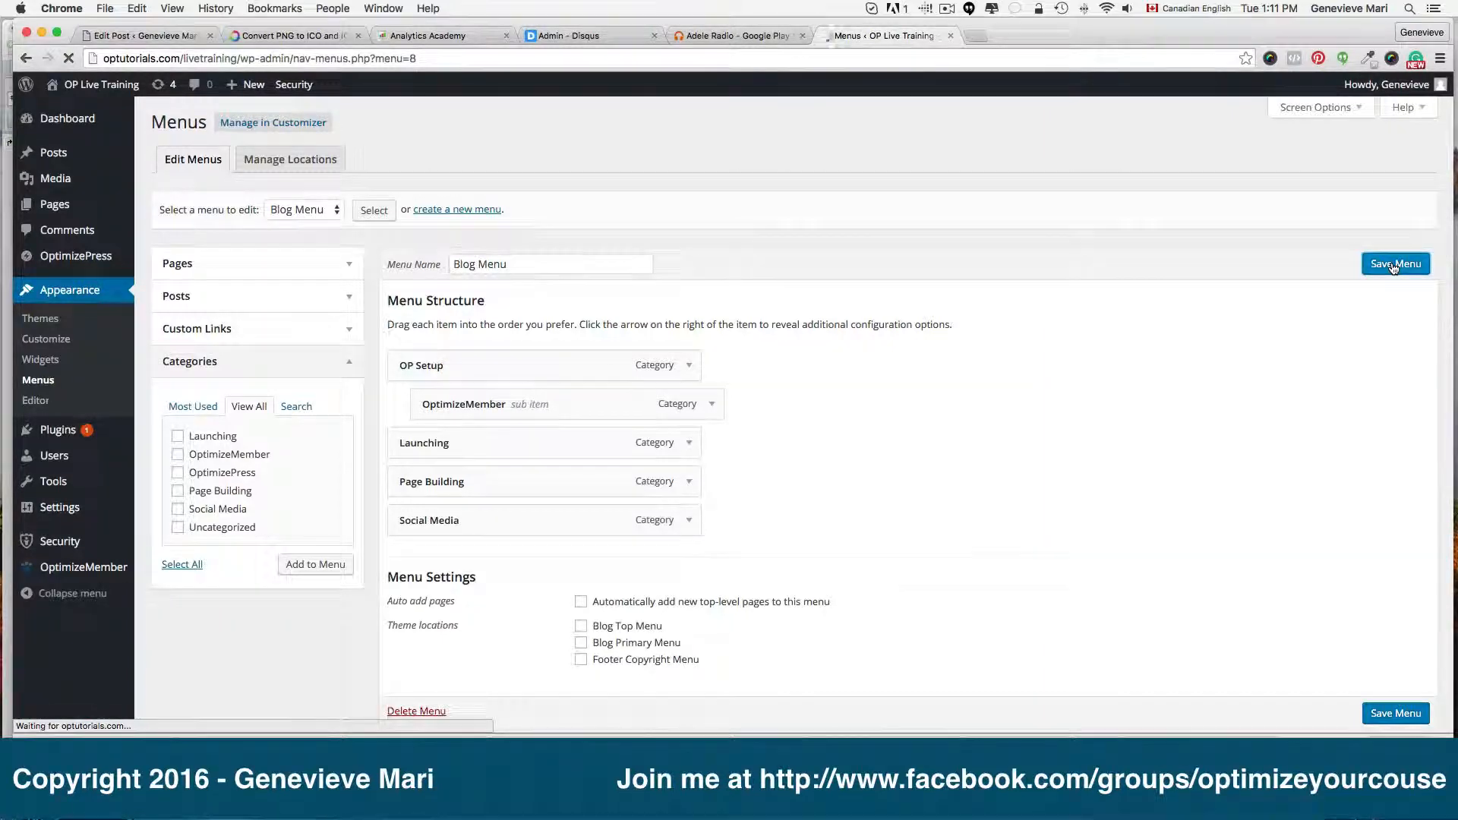
- Assign Blog Menu to only the Blog Primary Menu theme location and save the menu
{"action": "scroll", "coordinate": [966, 492], "scroll_direction": "down", "scroll_amount": 2}
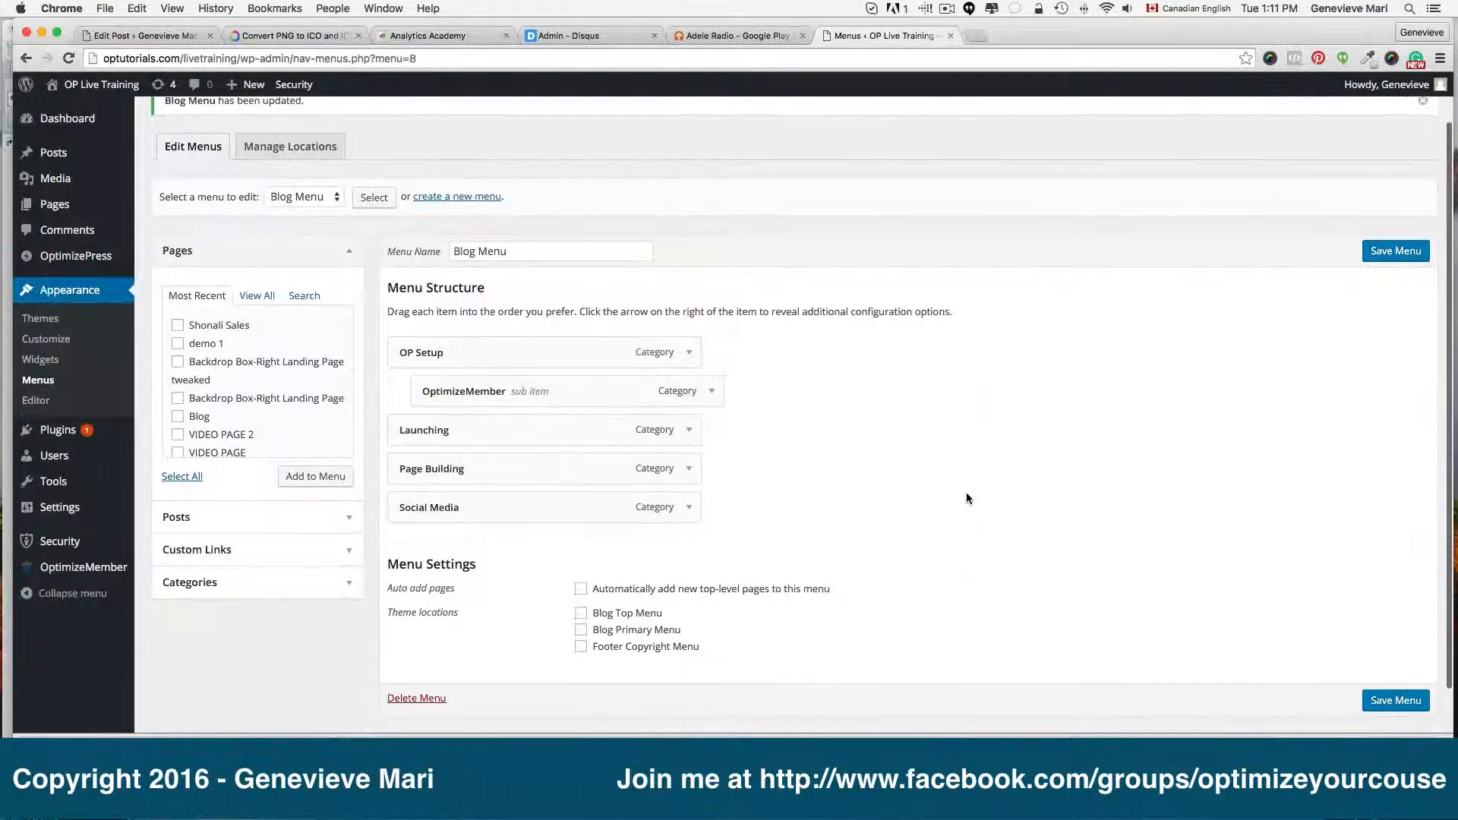
{"action": "scroll", "coordinate": [966, 498], "scroll_direction": "down", "scroll_amount": 2}
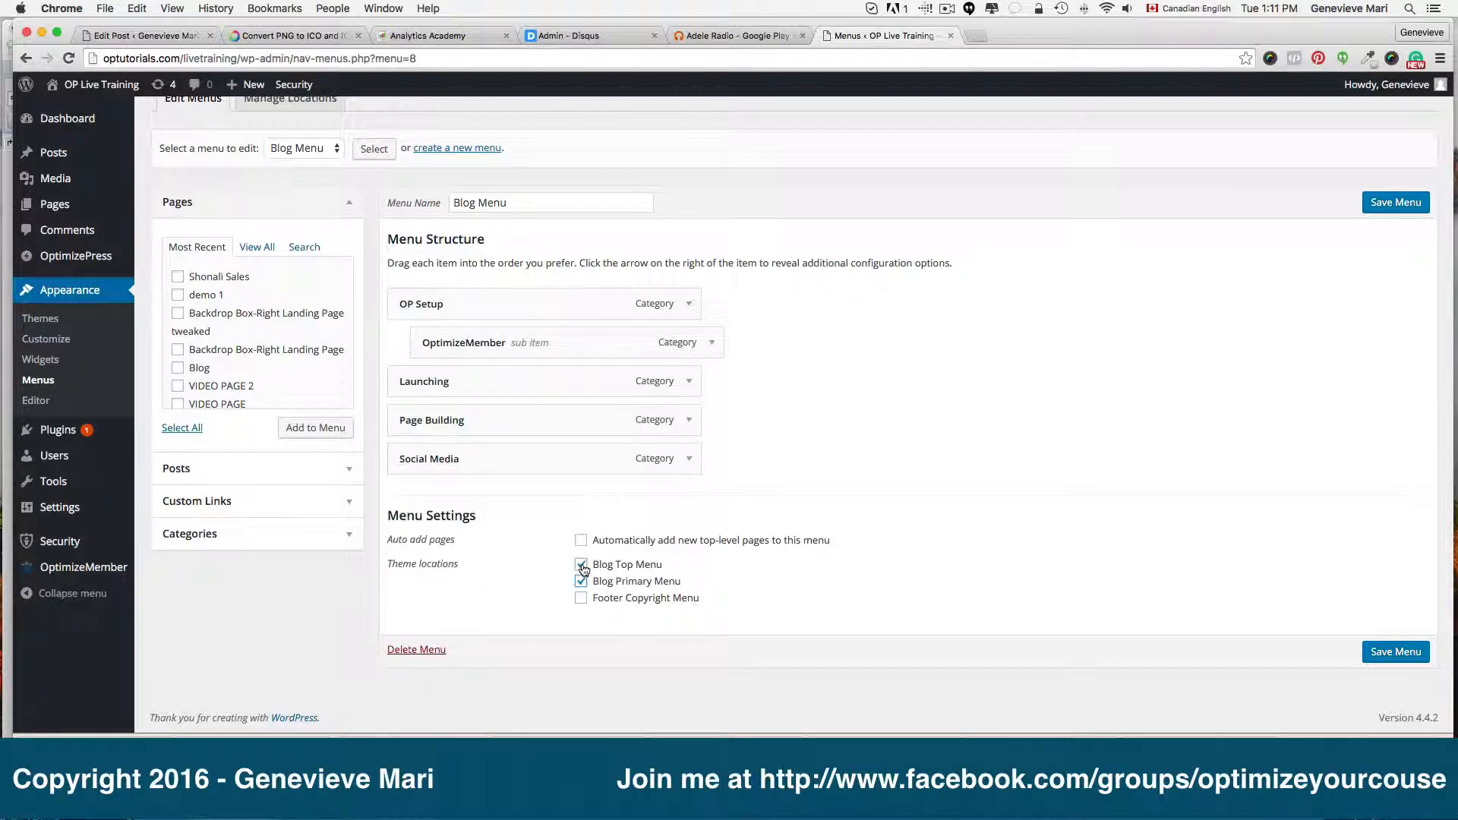
{"action": "left_click", "coordinate": [581, 565]}
{"action": "left_click", "coordinate": [1394, 650]}
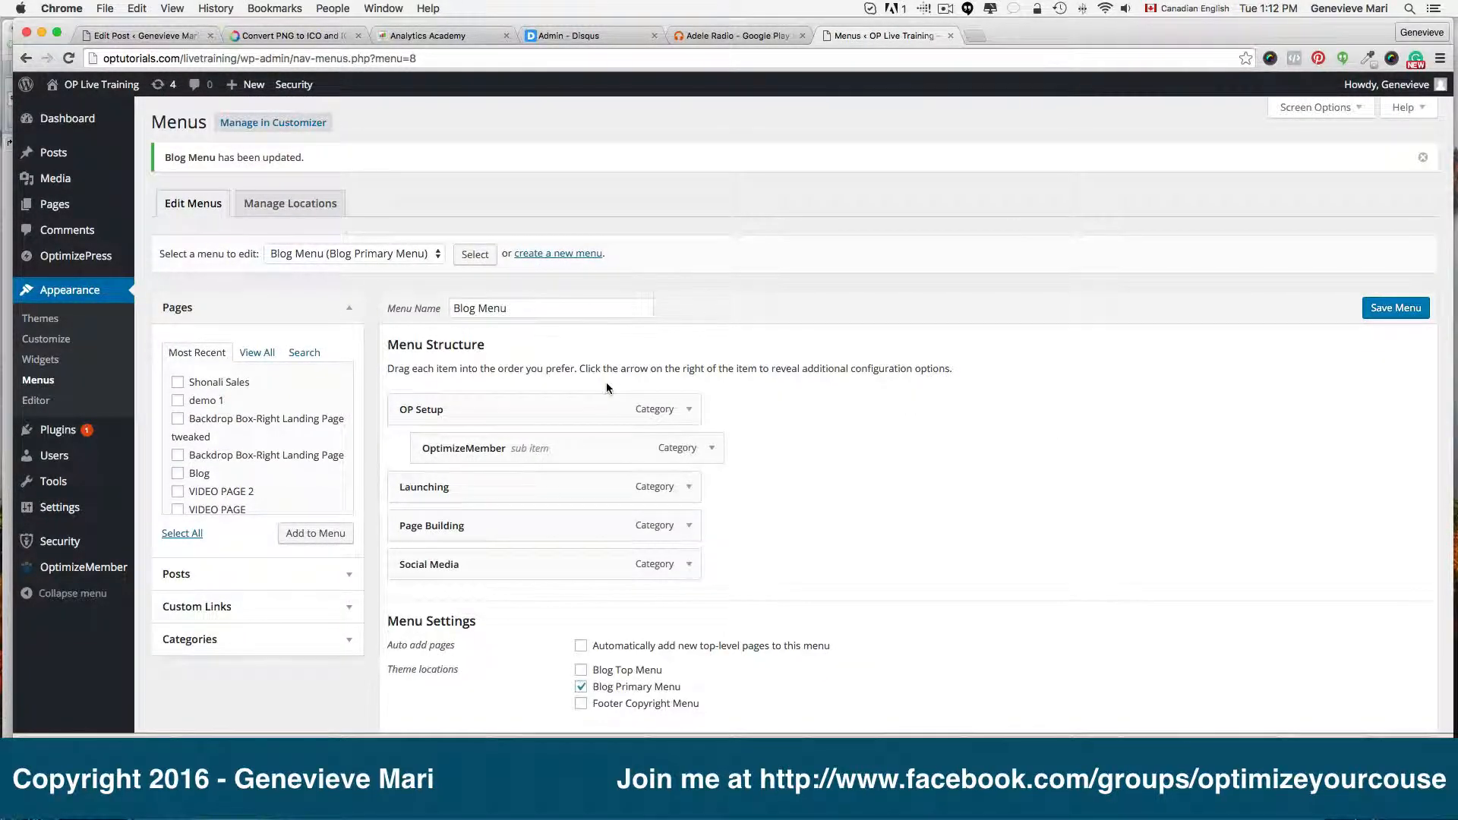
- Create a new menu named Footer
{"action": "left_click", "coordinate": [576, 260]}
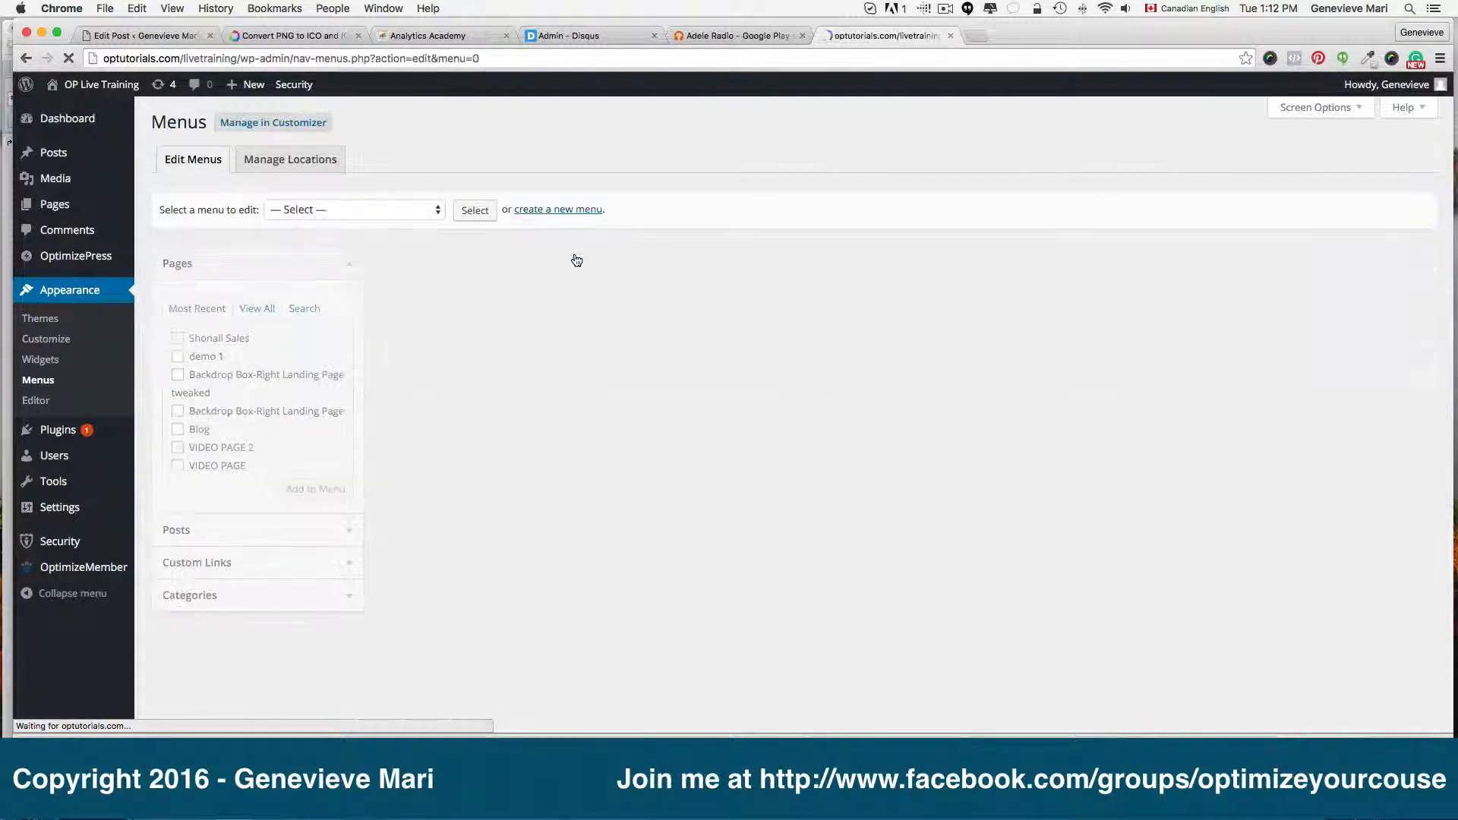
{"action": "type", "text": "Foo"}
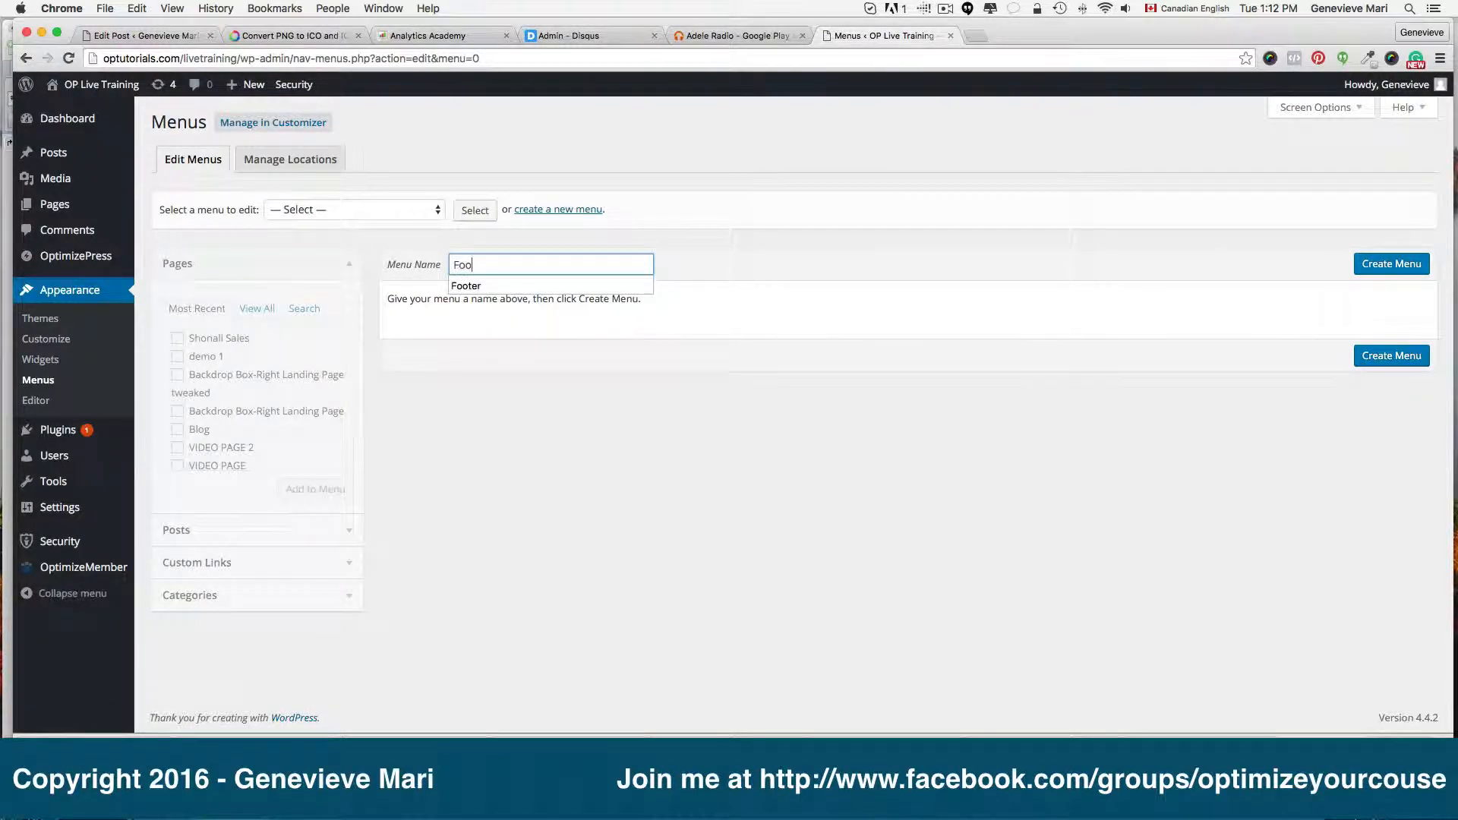
{"action": "type", "text": "ter"}
{"action": "left_click", "coordinate": [1407, 268]}
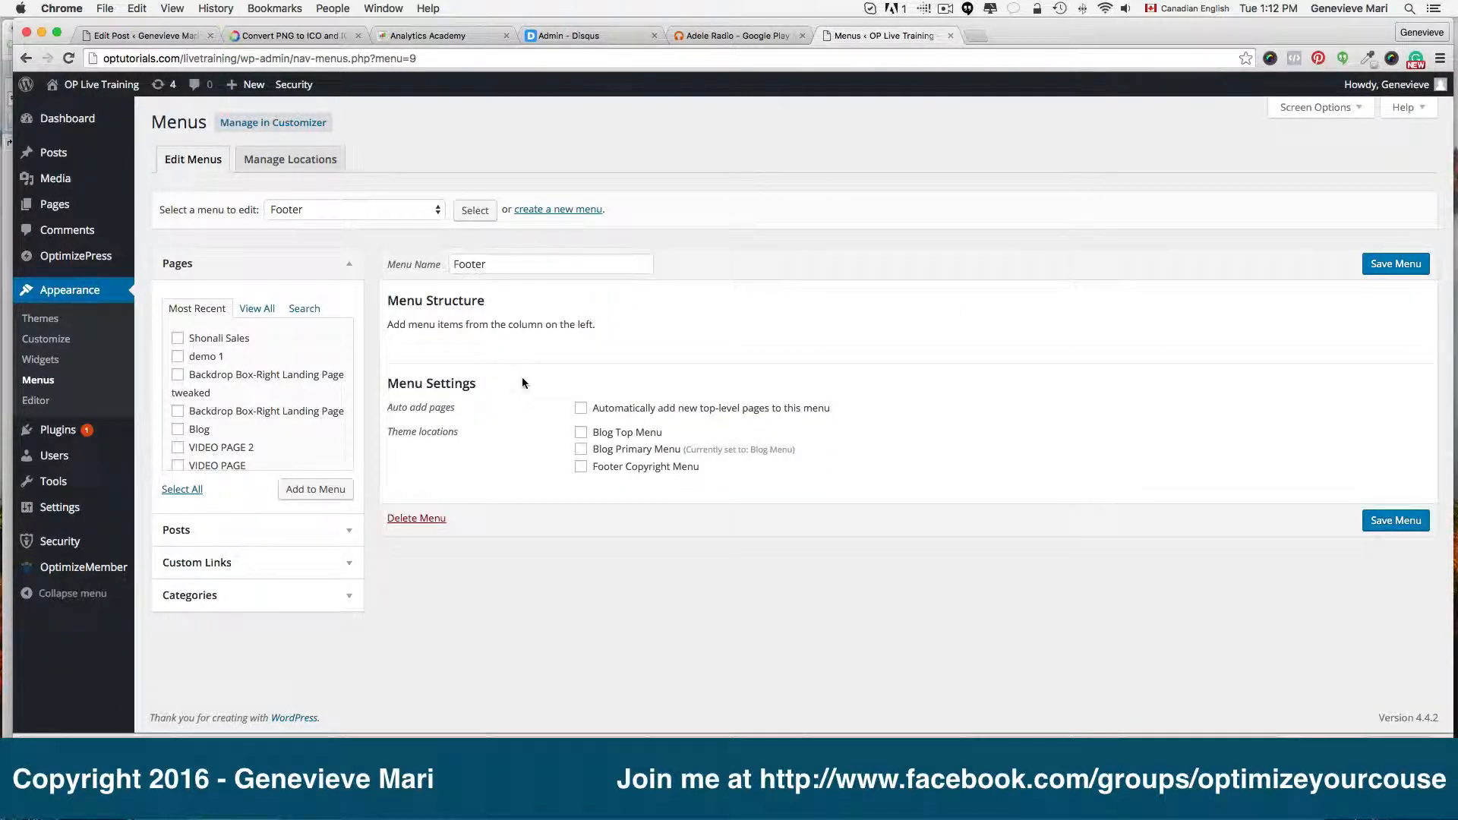
{"action": "left_click", "coordinate": [202, 564]}
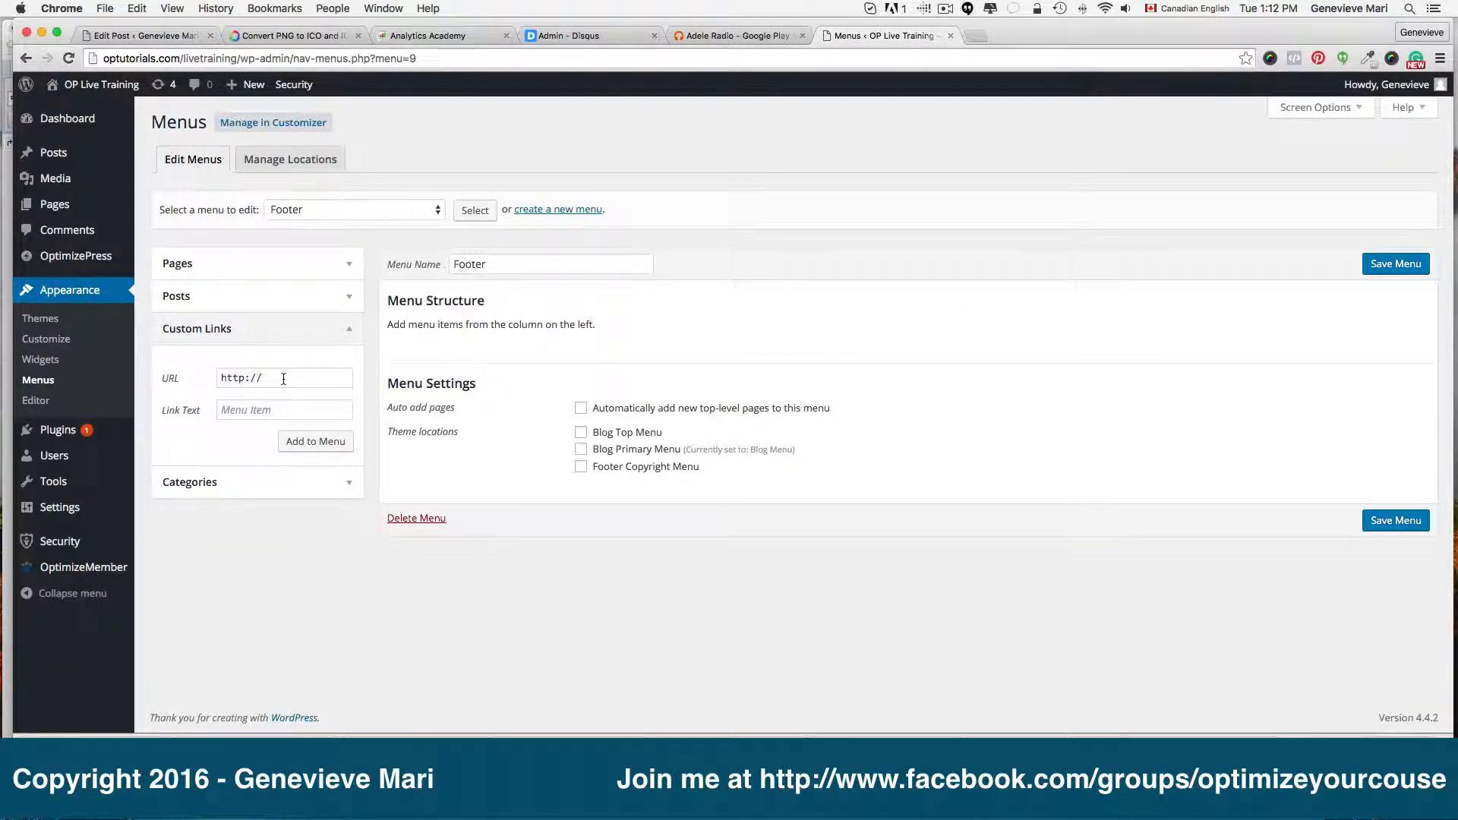
{"action": "left_click", "coordinate": [287, 412]}
{"action": "left_click", "coordinate": [314, 380]}
{"action": "type", "text": "www.facebook.com/"}
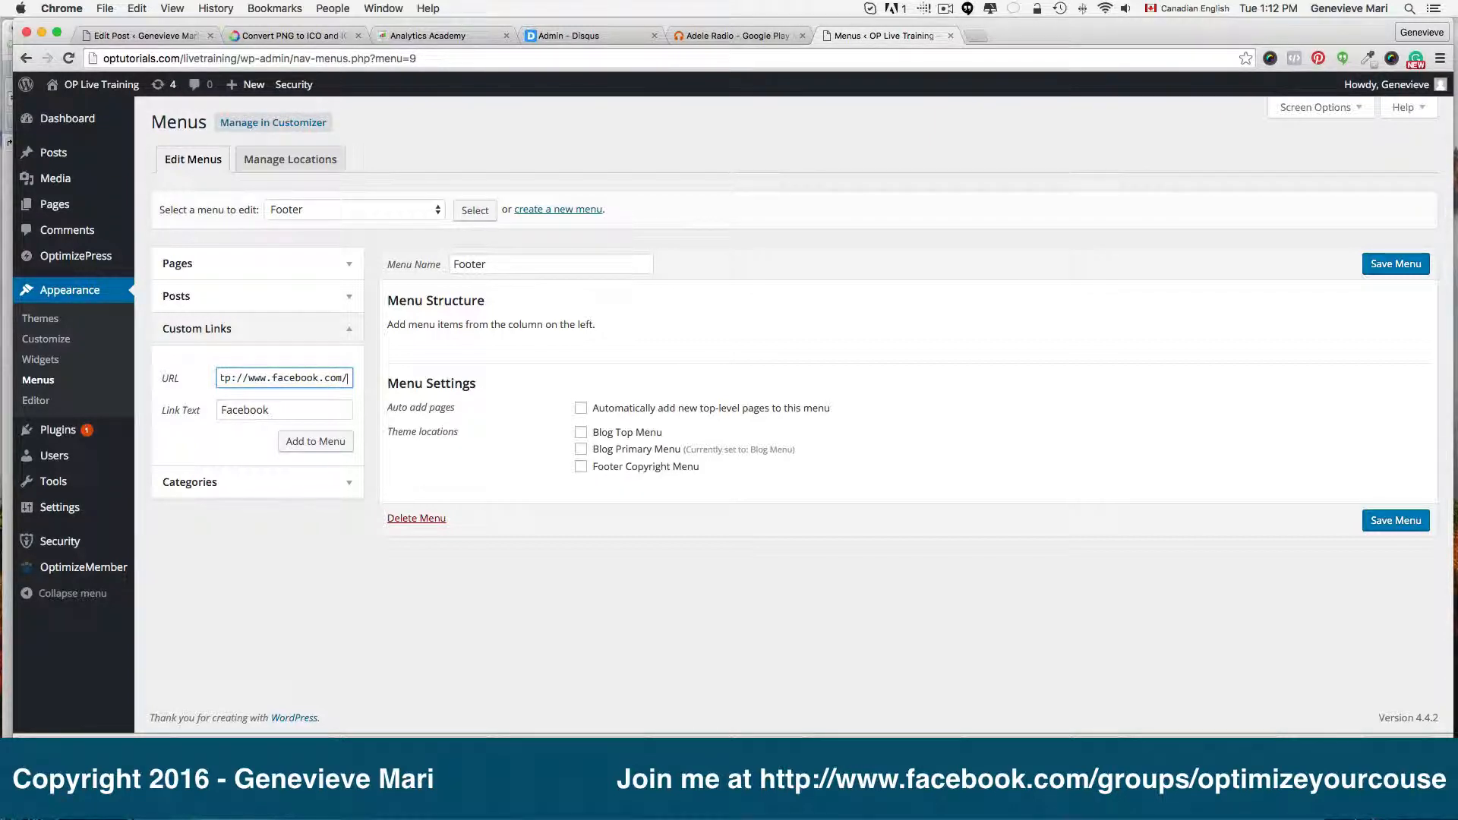
{"action": "key", "text": "BackSpace"}
{"action": "left_click", "coordinate": [336, 440]}
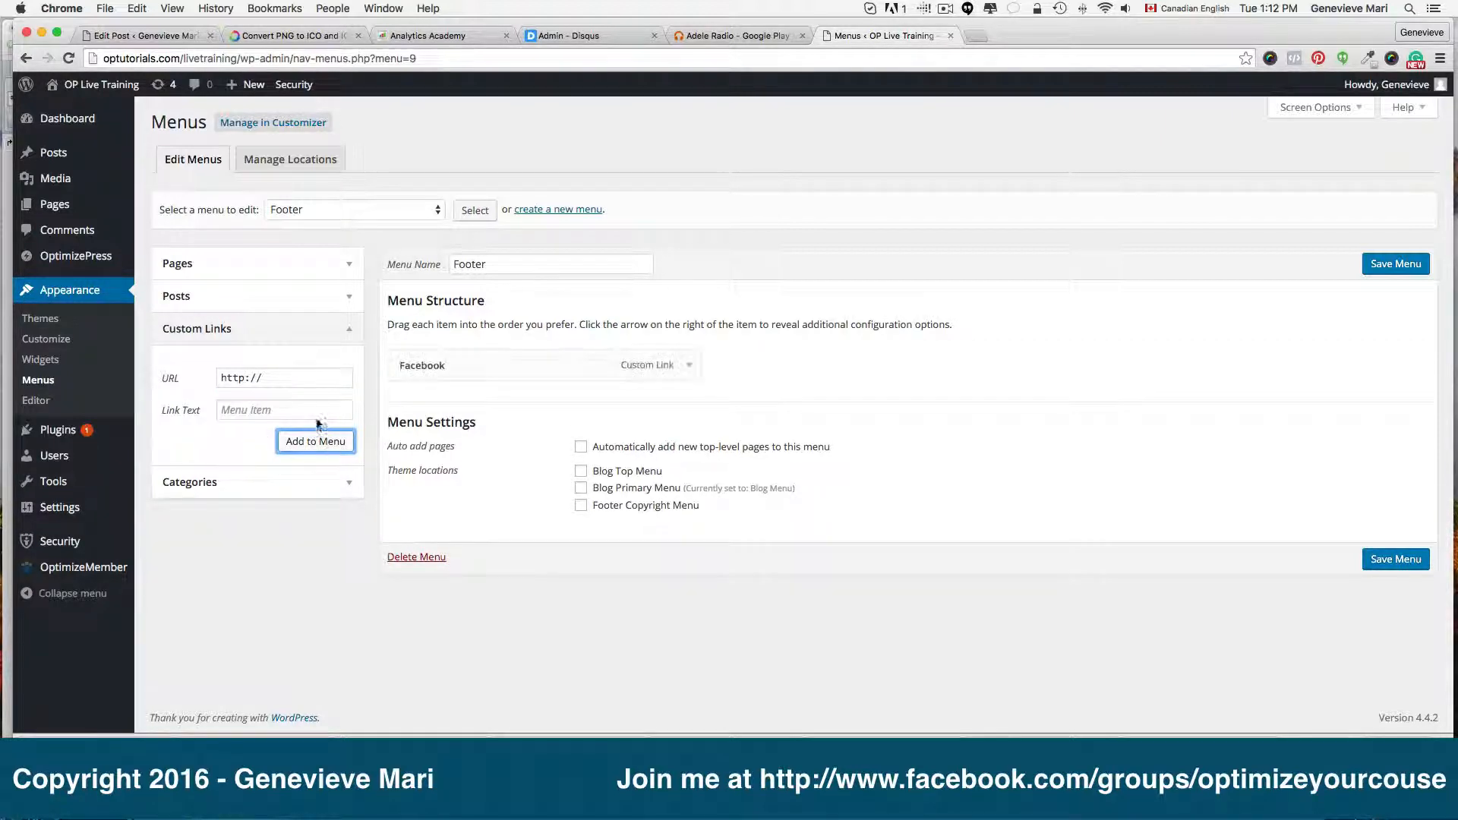
- Add a custom link to Twitter's website with the text Twitter to the Footer menu and save the menu
{"action": "left_click", "coordinate": [318, 410]}
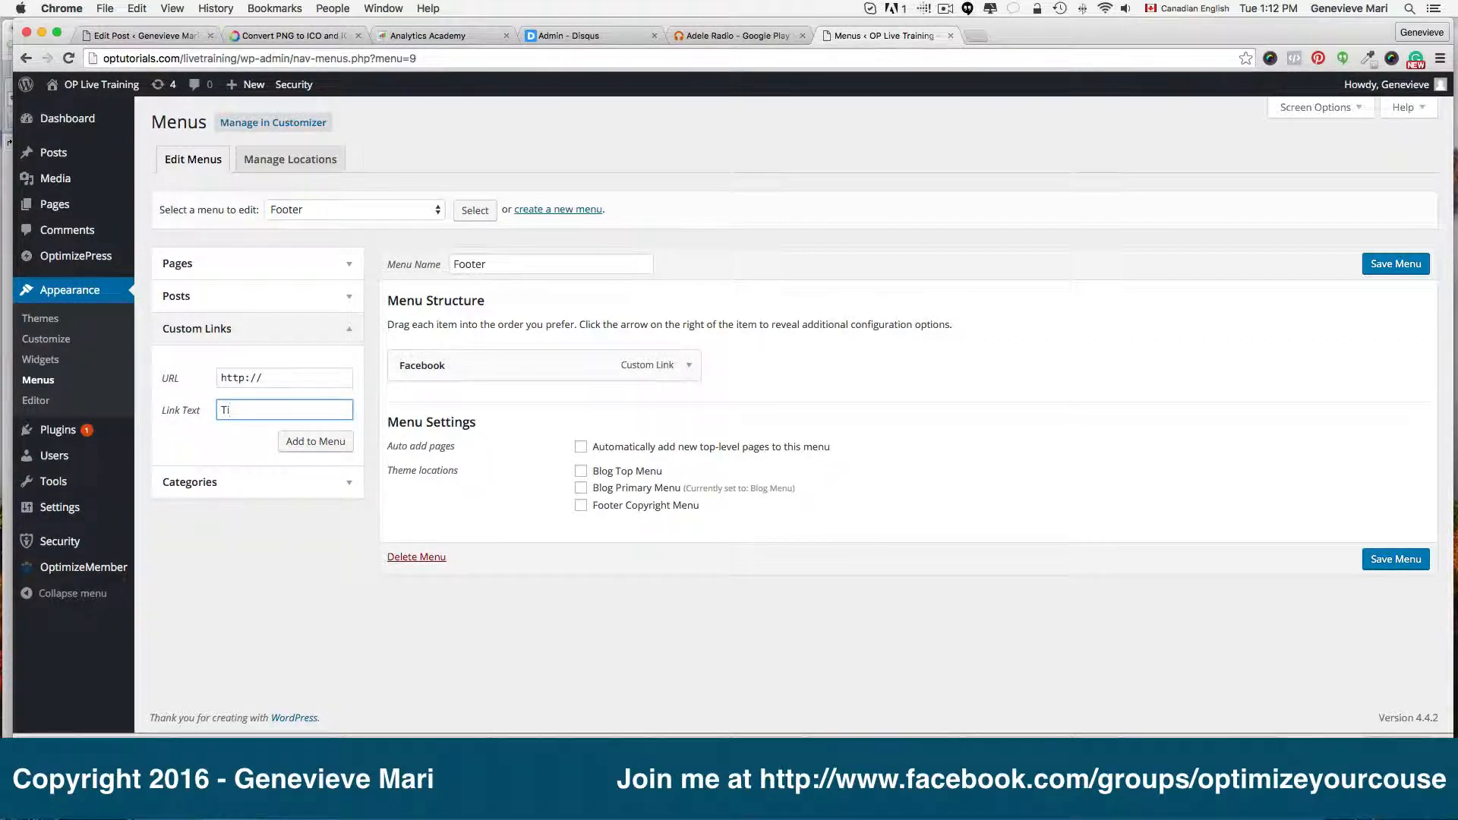
{"action": "type", "text": "Te"}
{"action": "key", "text": "BackSpace"}
{"action": "type", "text": "witter"}
{"action": "left_click", "coordinate": [338, 379]}
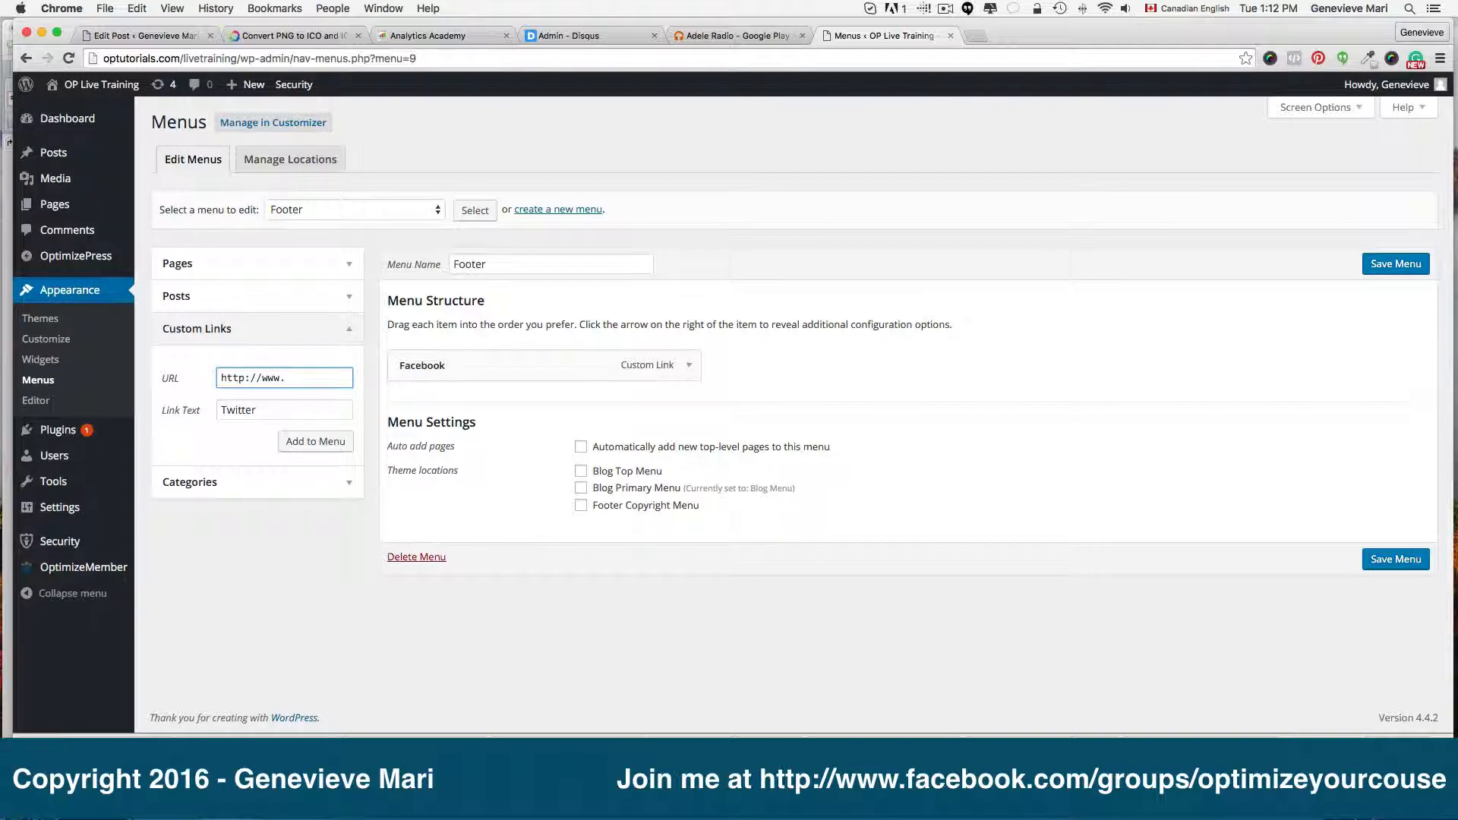
{"action": "type", "text": "com"}
{"action": "left_click", "coordinate": [338, 443]}
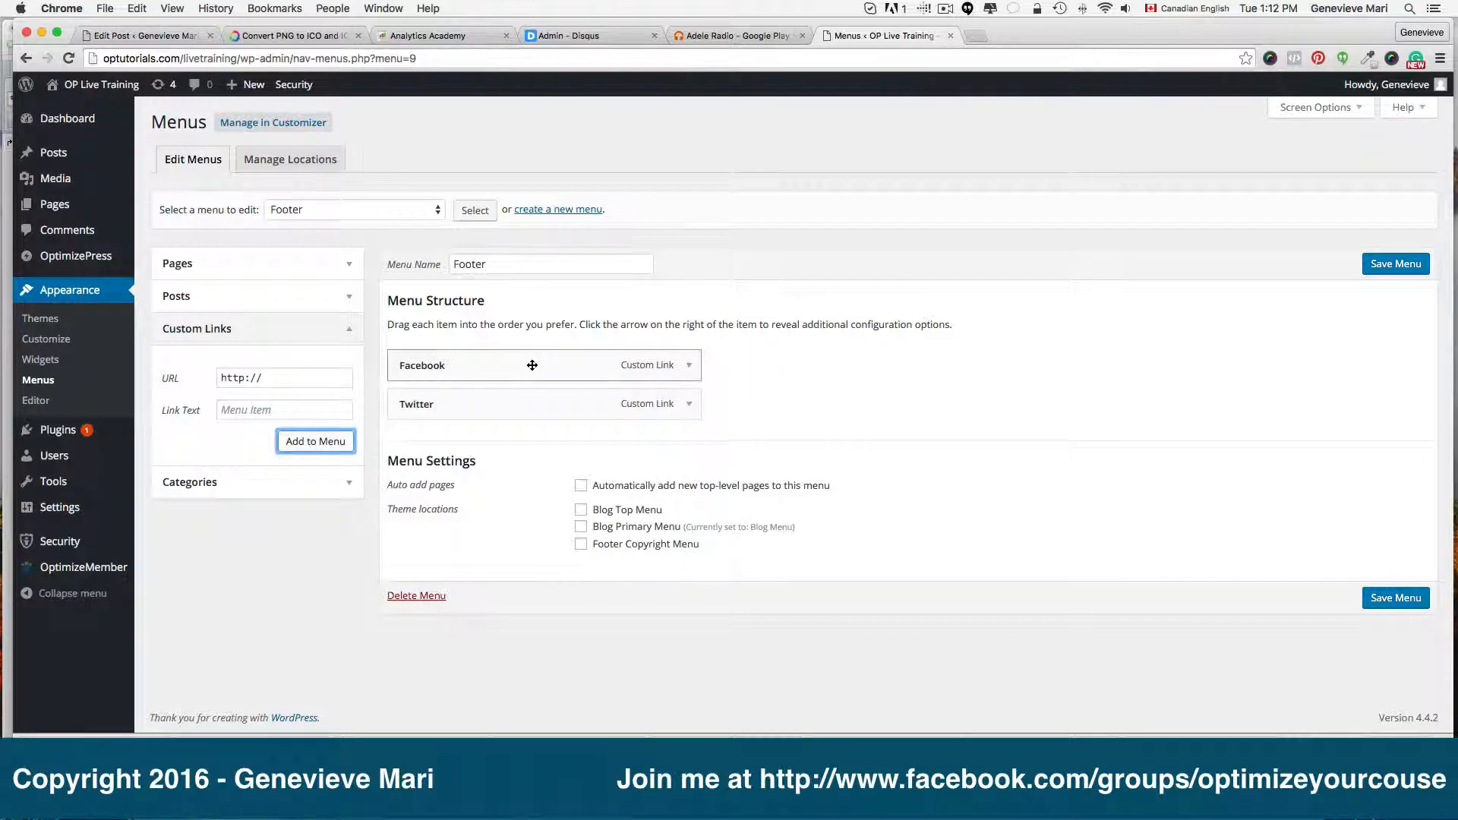
{"action": "left_click", "coordinate": [1402, 264]}
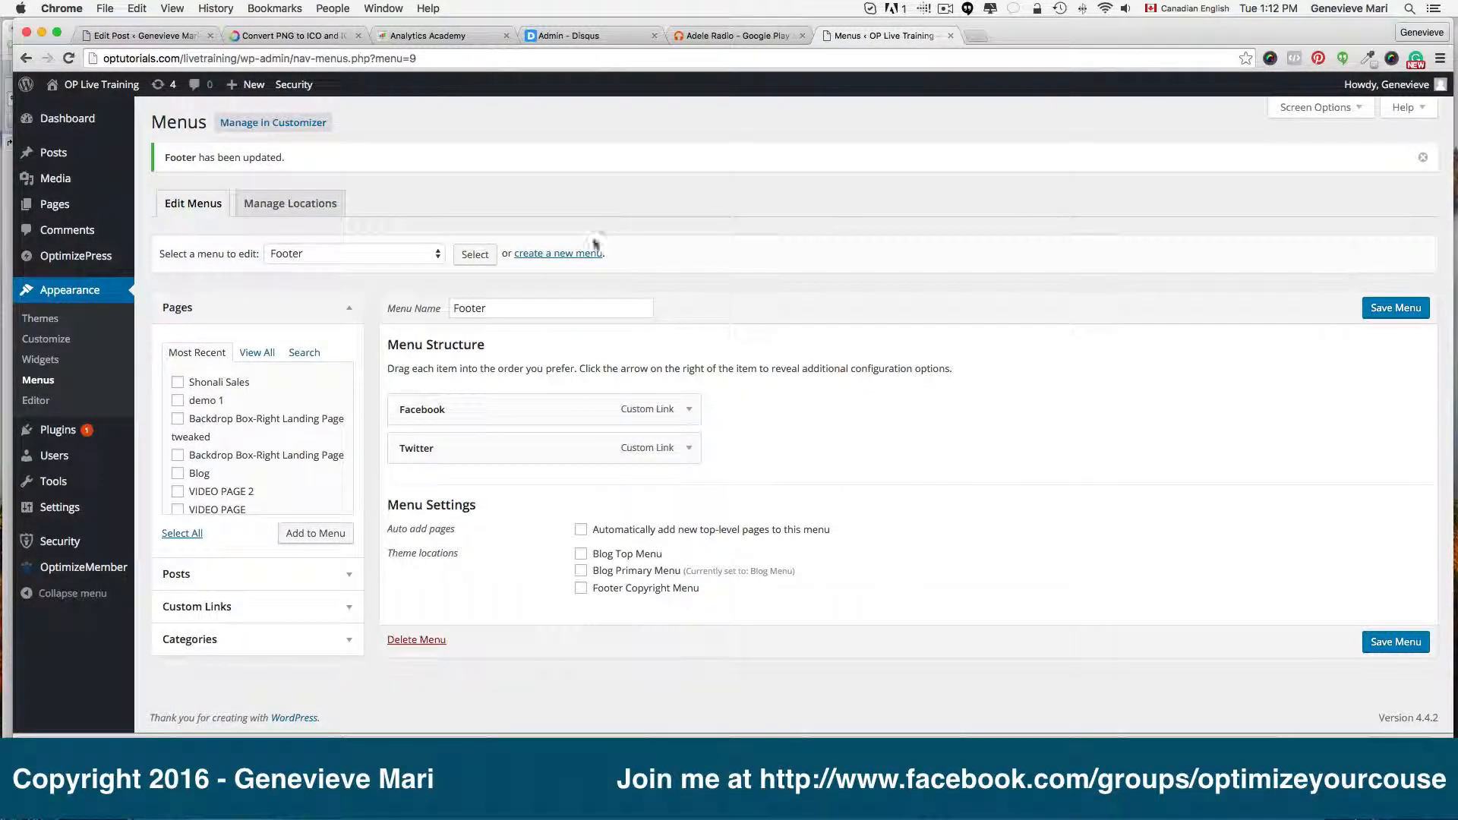
- Create a new menu named Membership Menu
{"action": "left_click", "coordinate": [557, 255]}
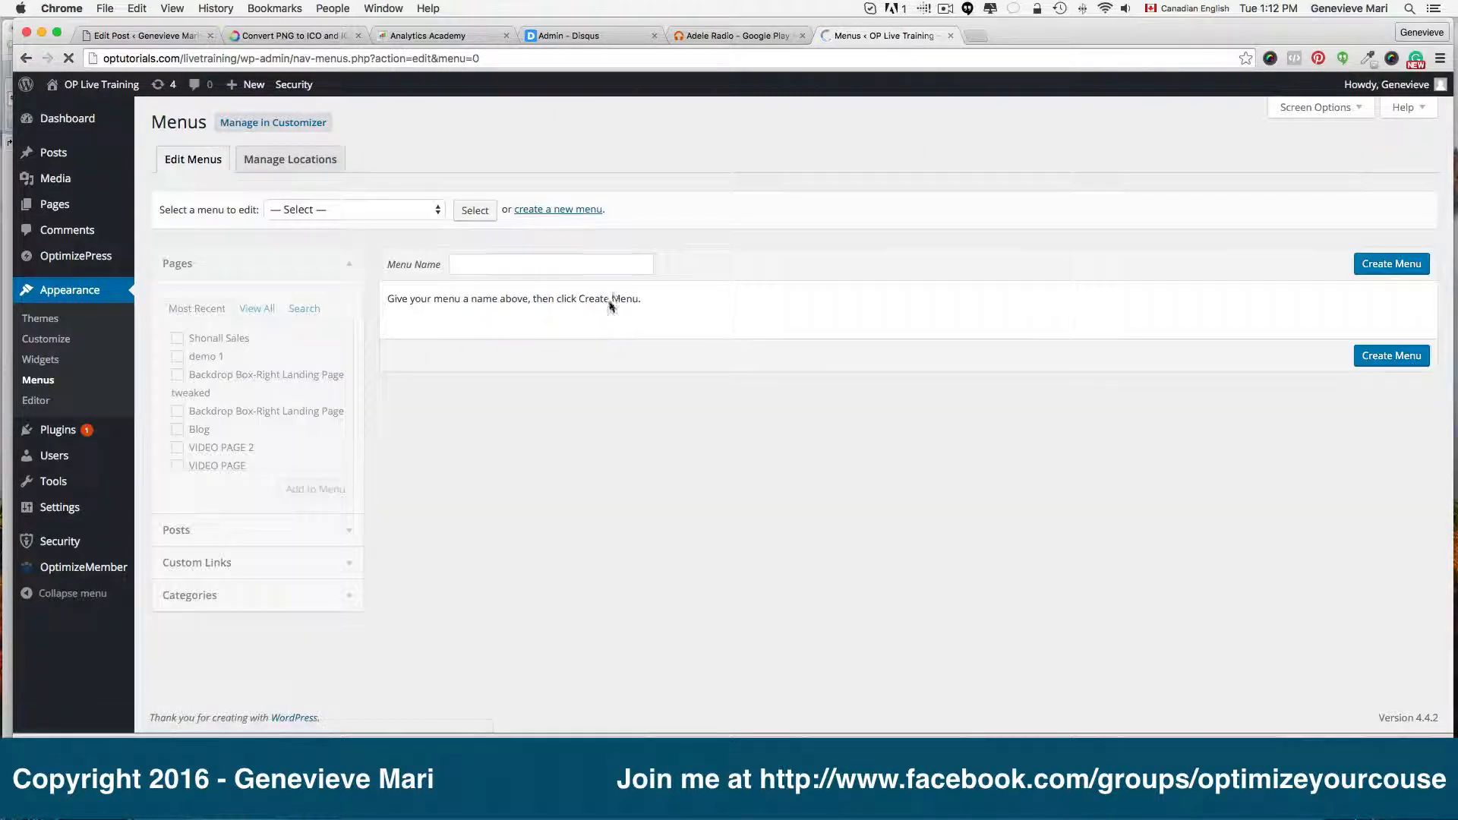
{"action": "type", "text": "Mem"}
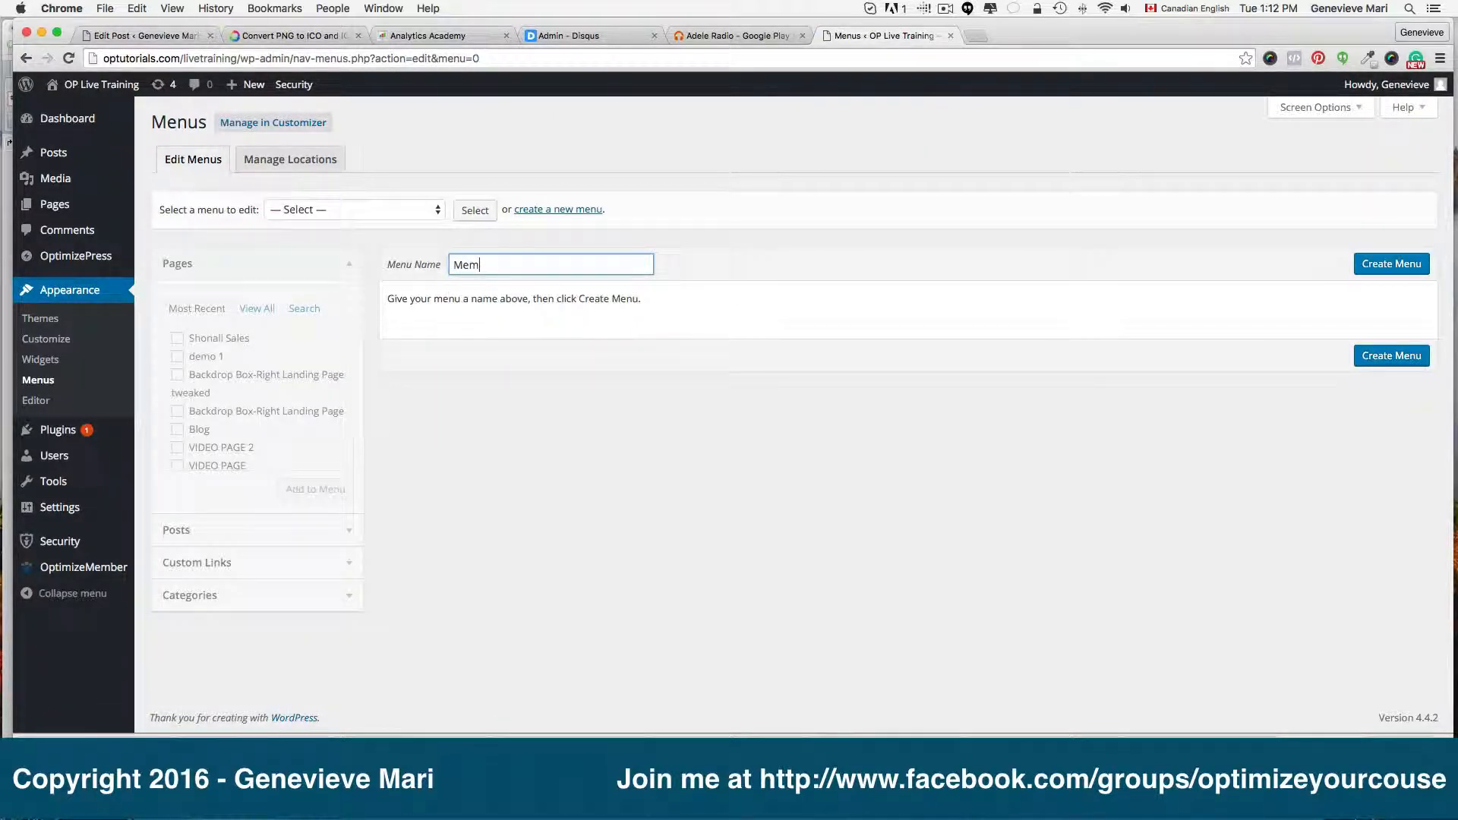
{"action": "type", "text": "bership Menu"}
{"action": "left_click", "coordinate": [1391, 265]}
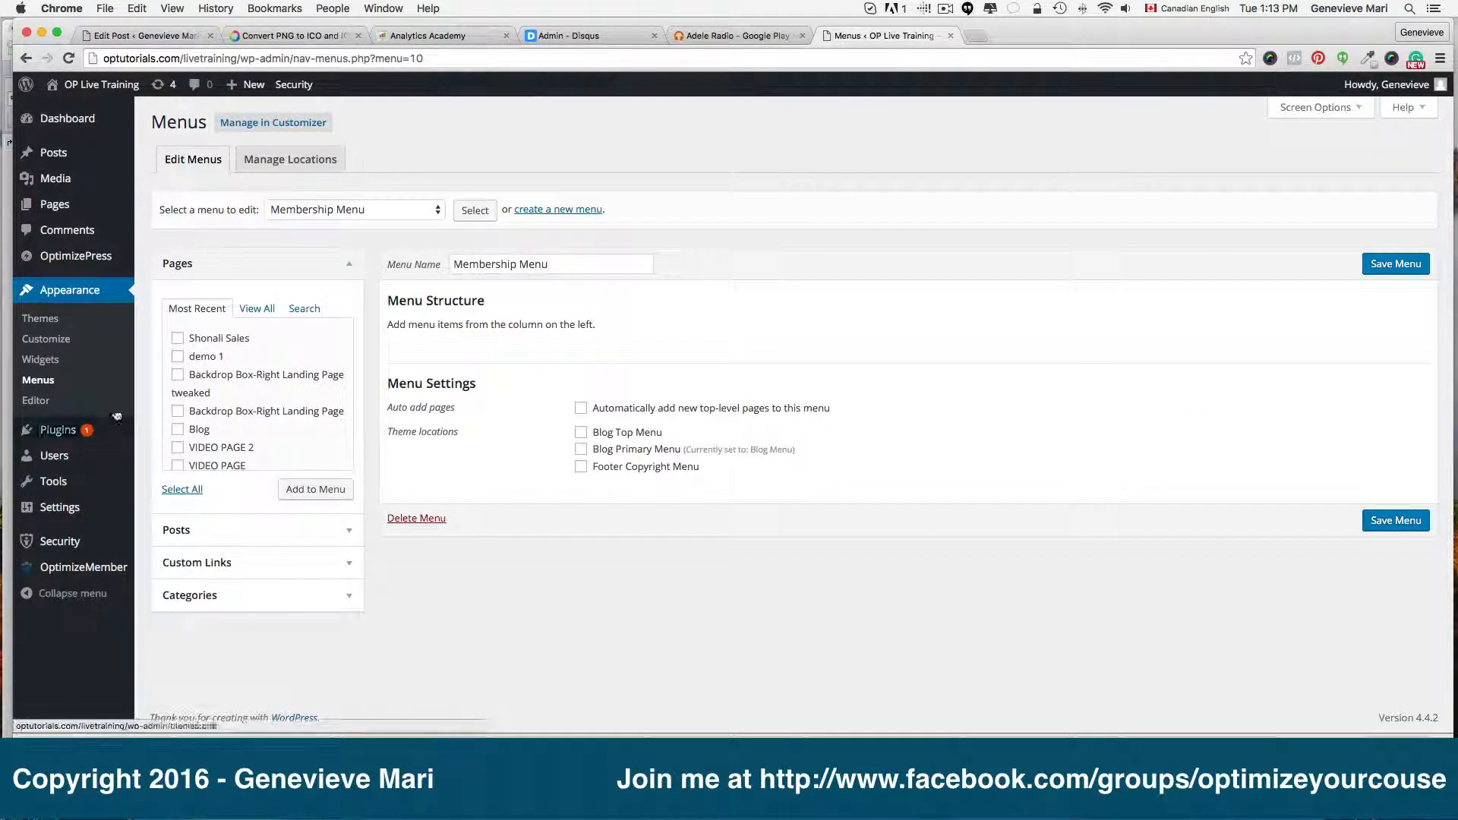
- Add the MODULE 1, MODULE 2, MODULE 3 and VIP MODULE 4 pages to Membership Menu
{"action": "scroll", "coordinate": [221, 414], "scroll_direction": "down", "scroll_amount": 10}
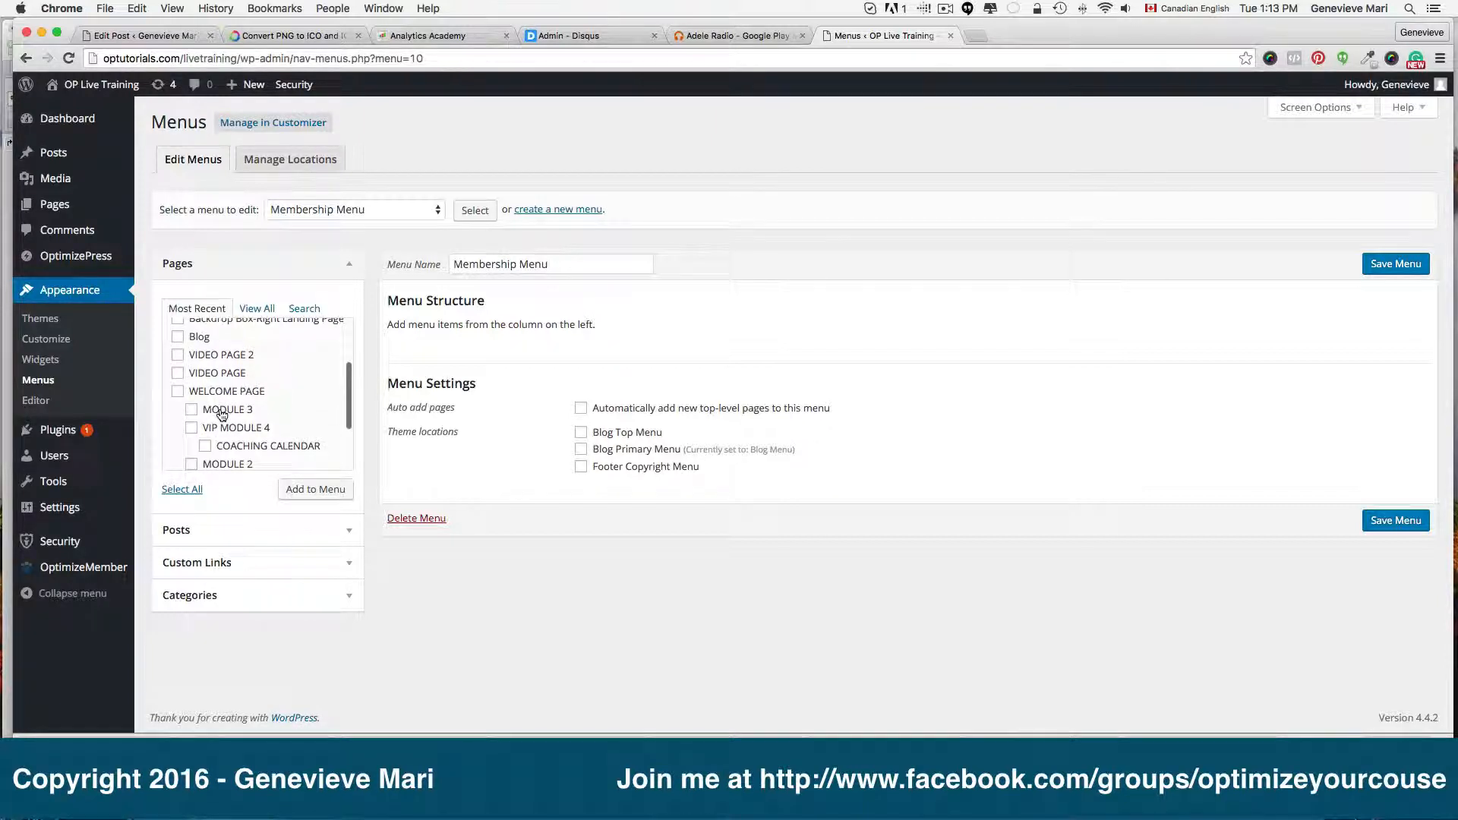
{"action": "left_click", "coordinate": [192, 407]}
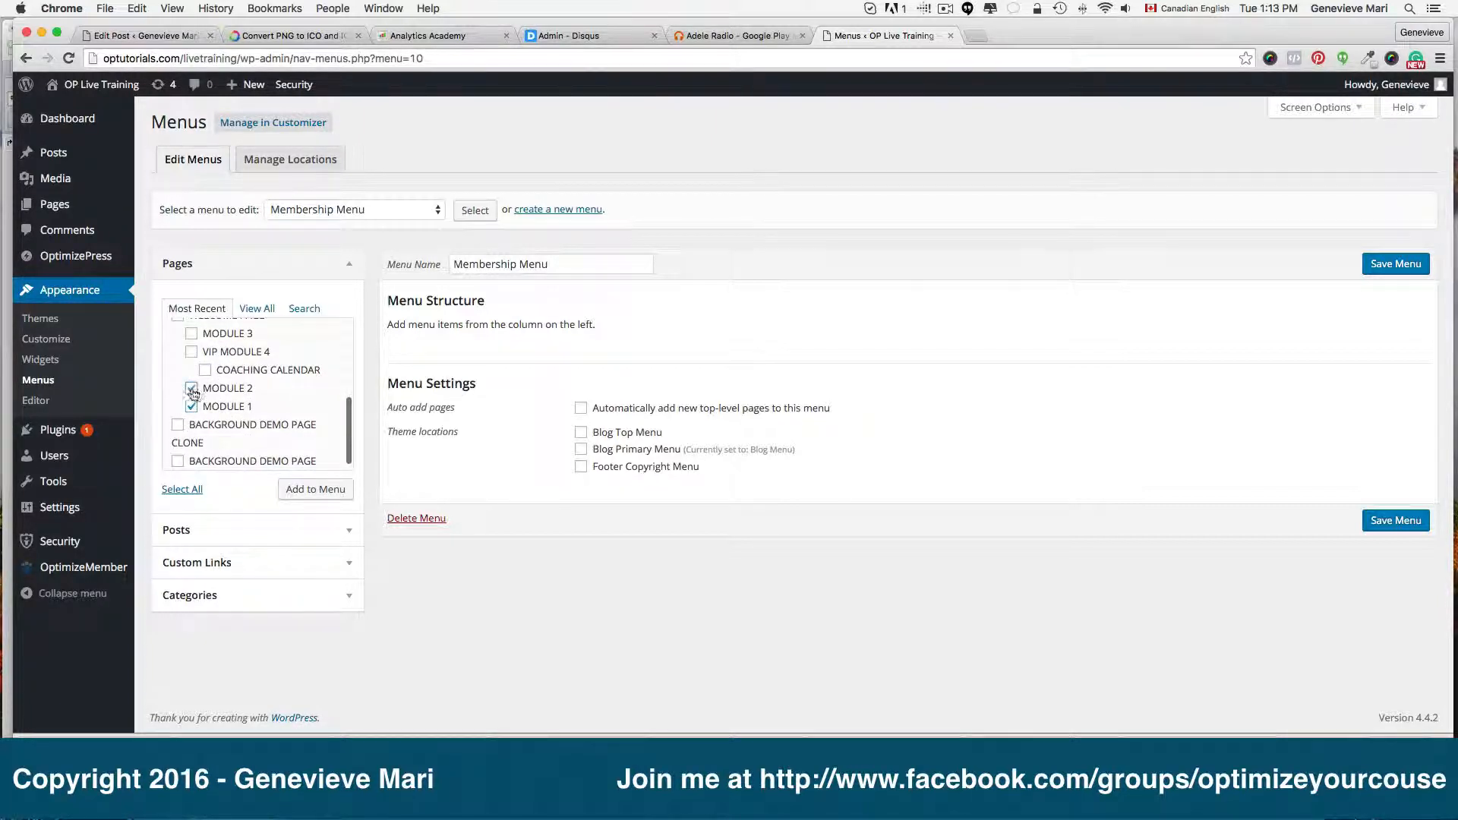
{"action": "scroll", "coordinate": [193, 395], "scroll_direction": "up", "scroll_amount": 4}
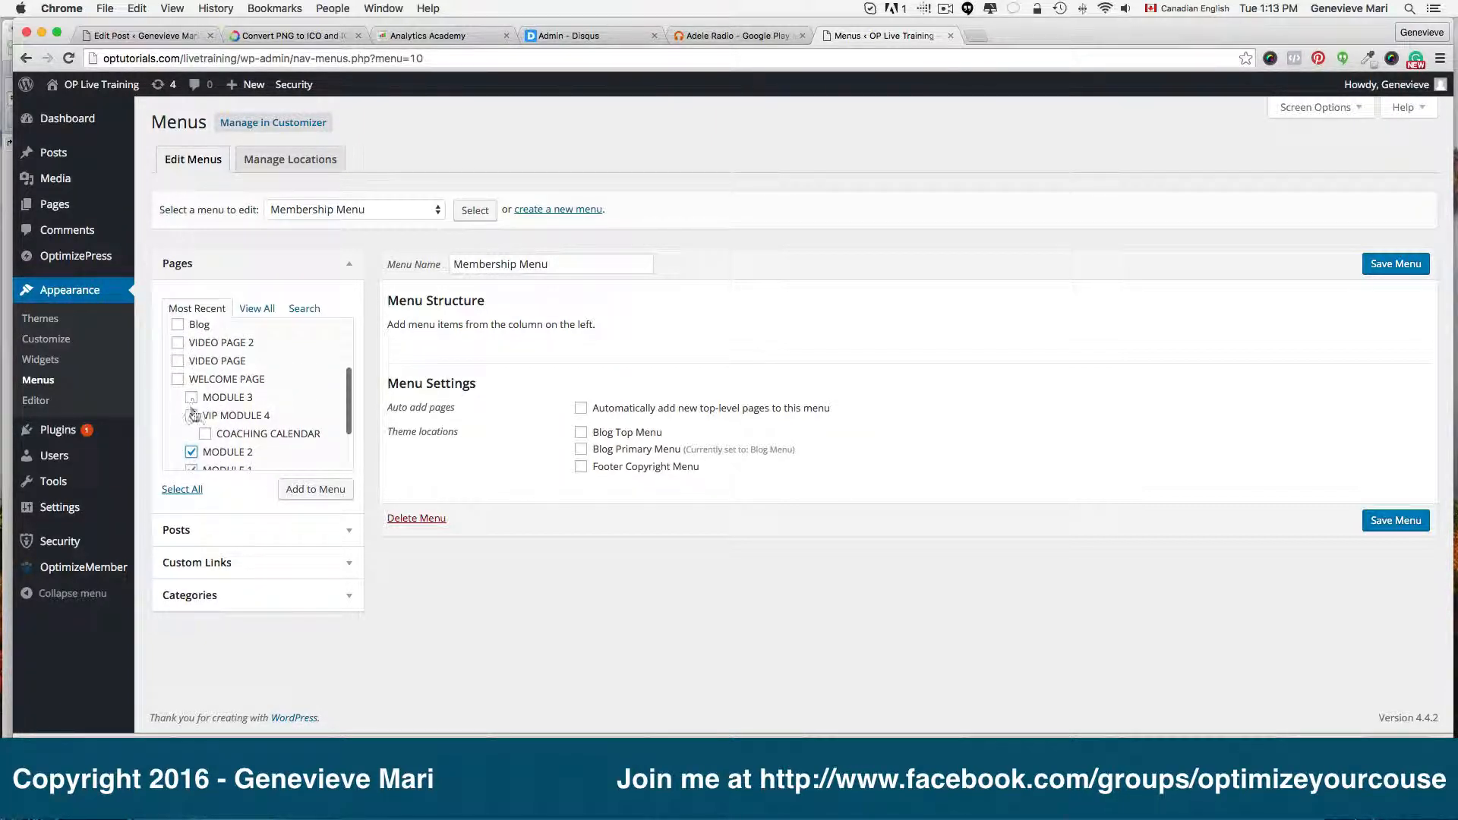
{"action": "left_click", "coordinate": [192, 397]}
{"action": "left_click", "coordinate": [324, 491]}
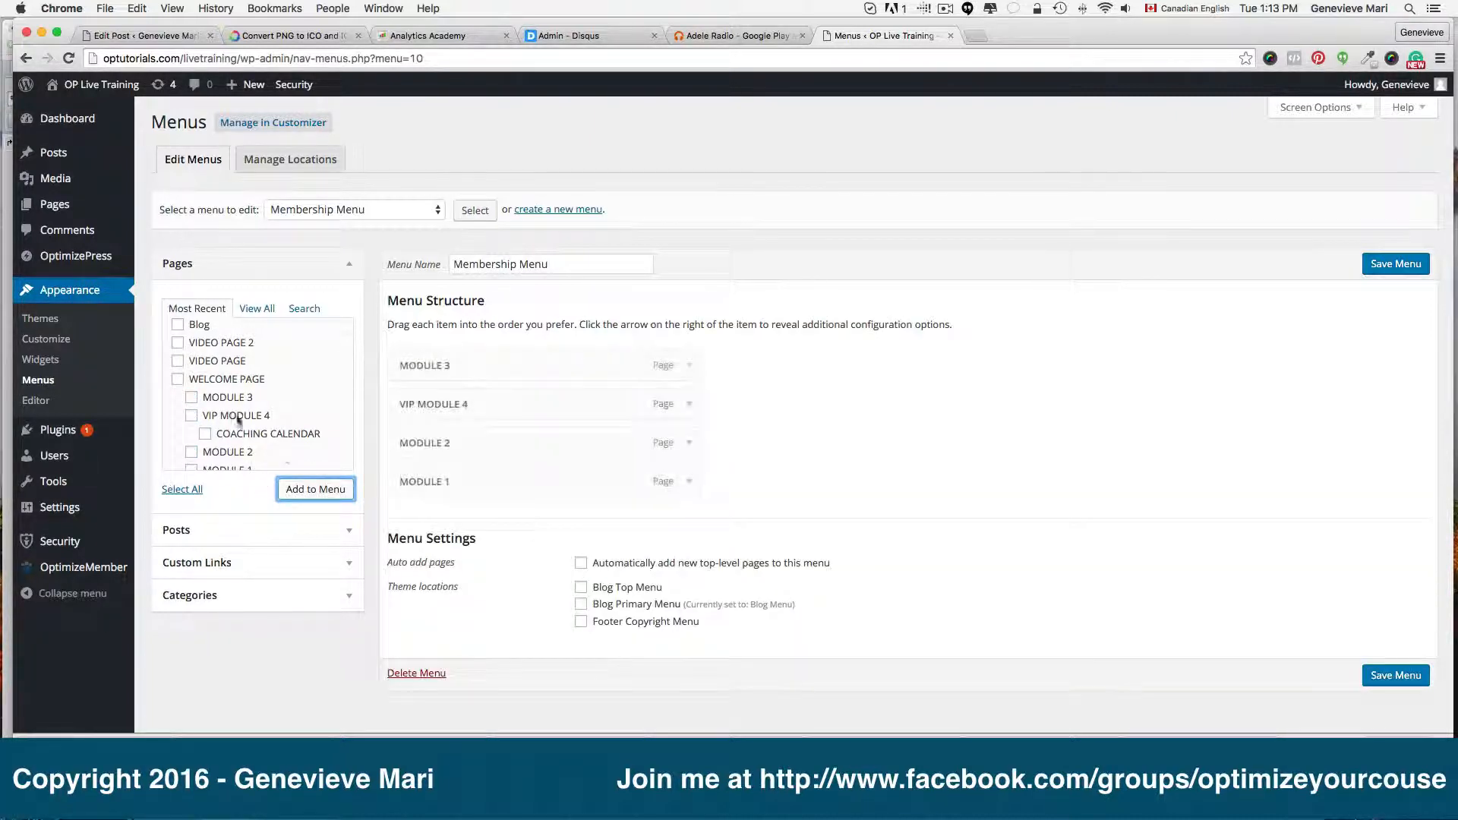
- Add the WELCOME PAGE, VIDEO PAGE and VIDEO PAGE 2 pages to Membership Menu
{"action": "left_click", "coordinate": [178, 379]}
{"action": "left_click", "coordinate": [332, 492]}
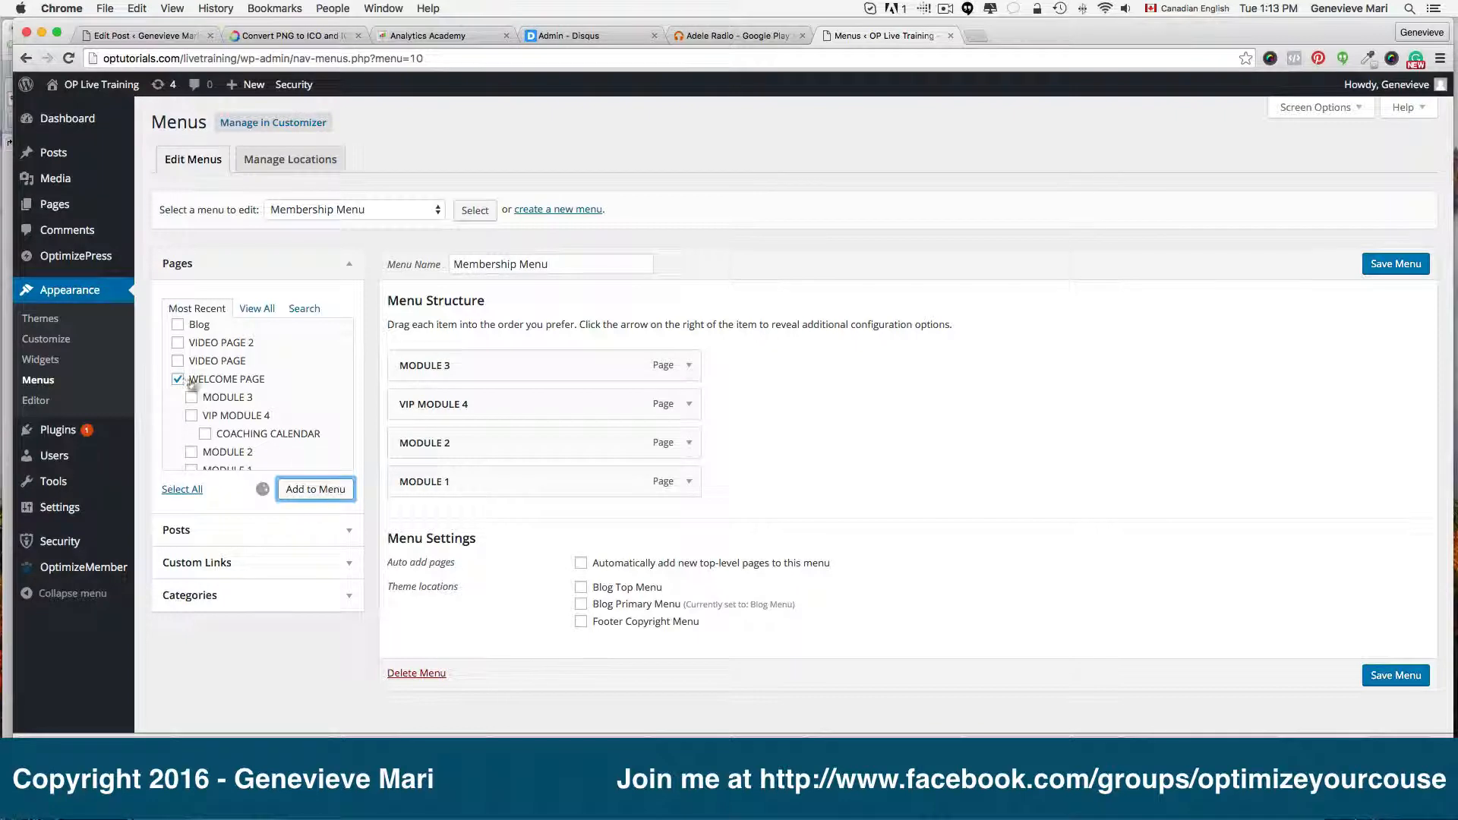
{"action": "left_click", "coordinate": [178, 362]}
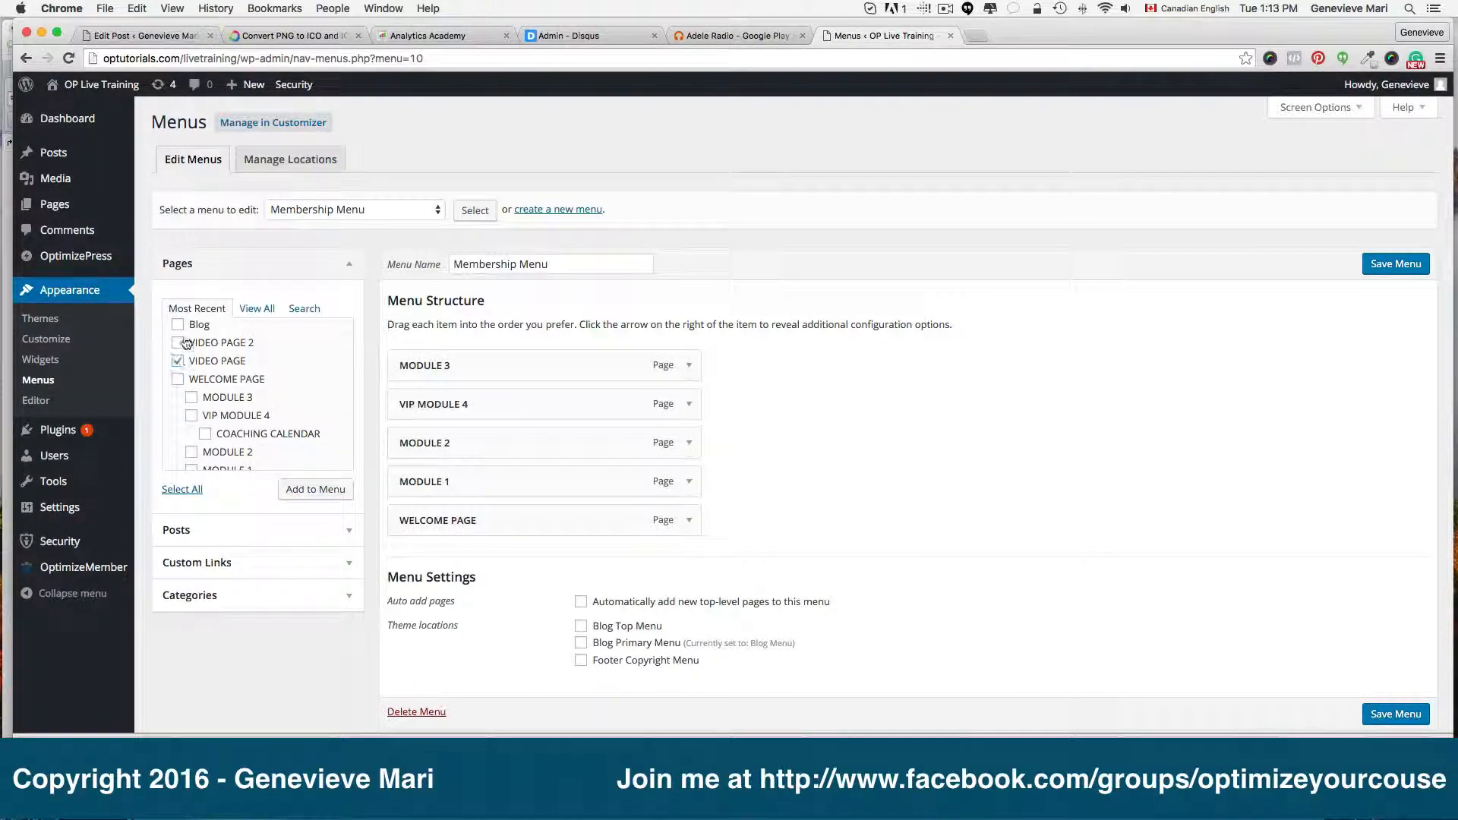
{"action": "left_click", "coordinate": [313, 490]}
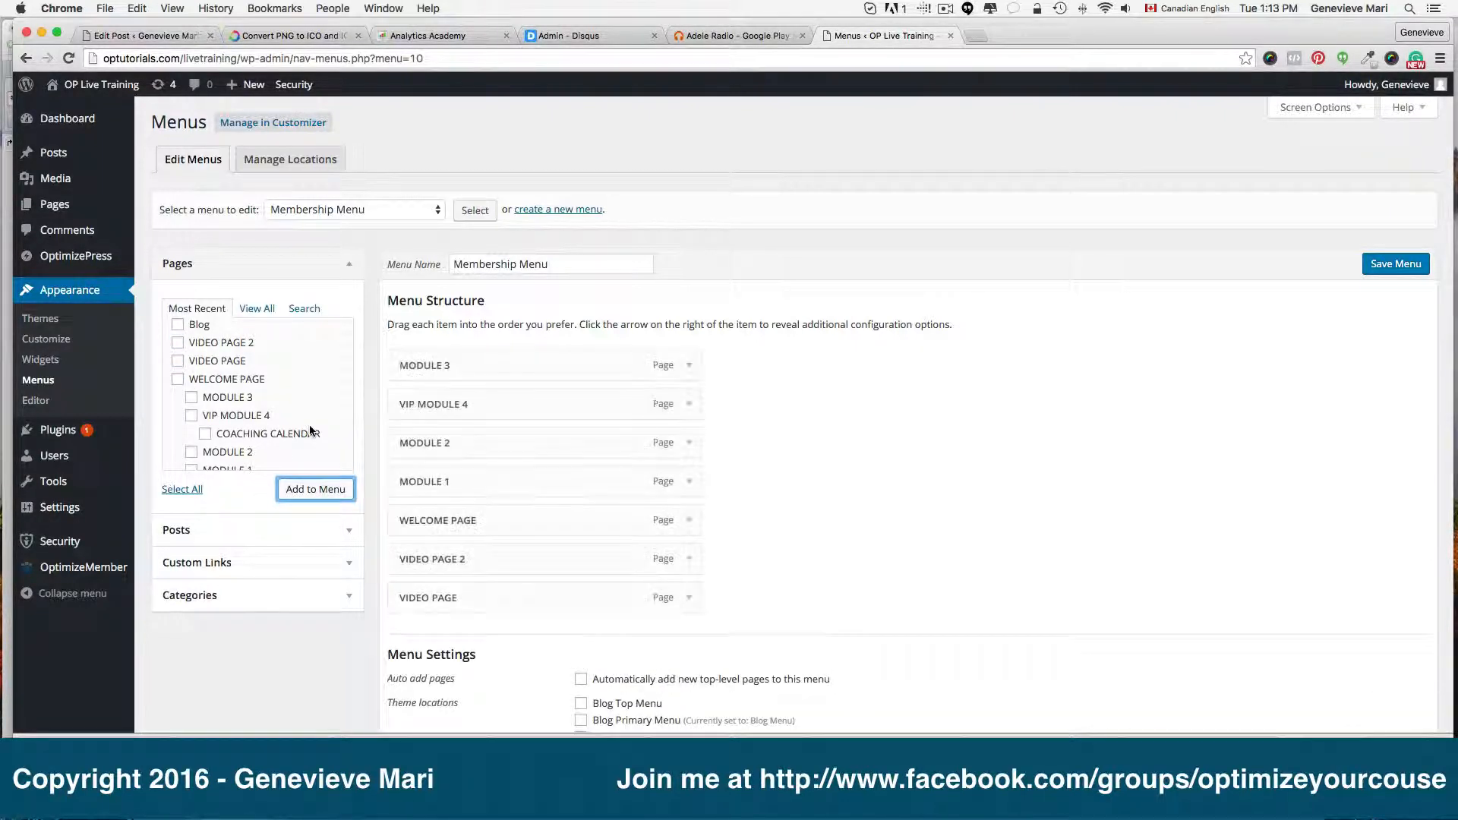
- Reorder the top of Membership Menu as WELCOME PAGE, MODULE 1, MODULE 2, MODULE 3, VIP MODULE 4
{"action": "scroll", "coordinate": [310, 430], "scroll_direction": "down", "scroll_amount": 5}
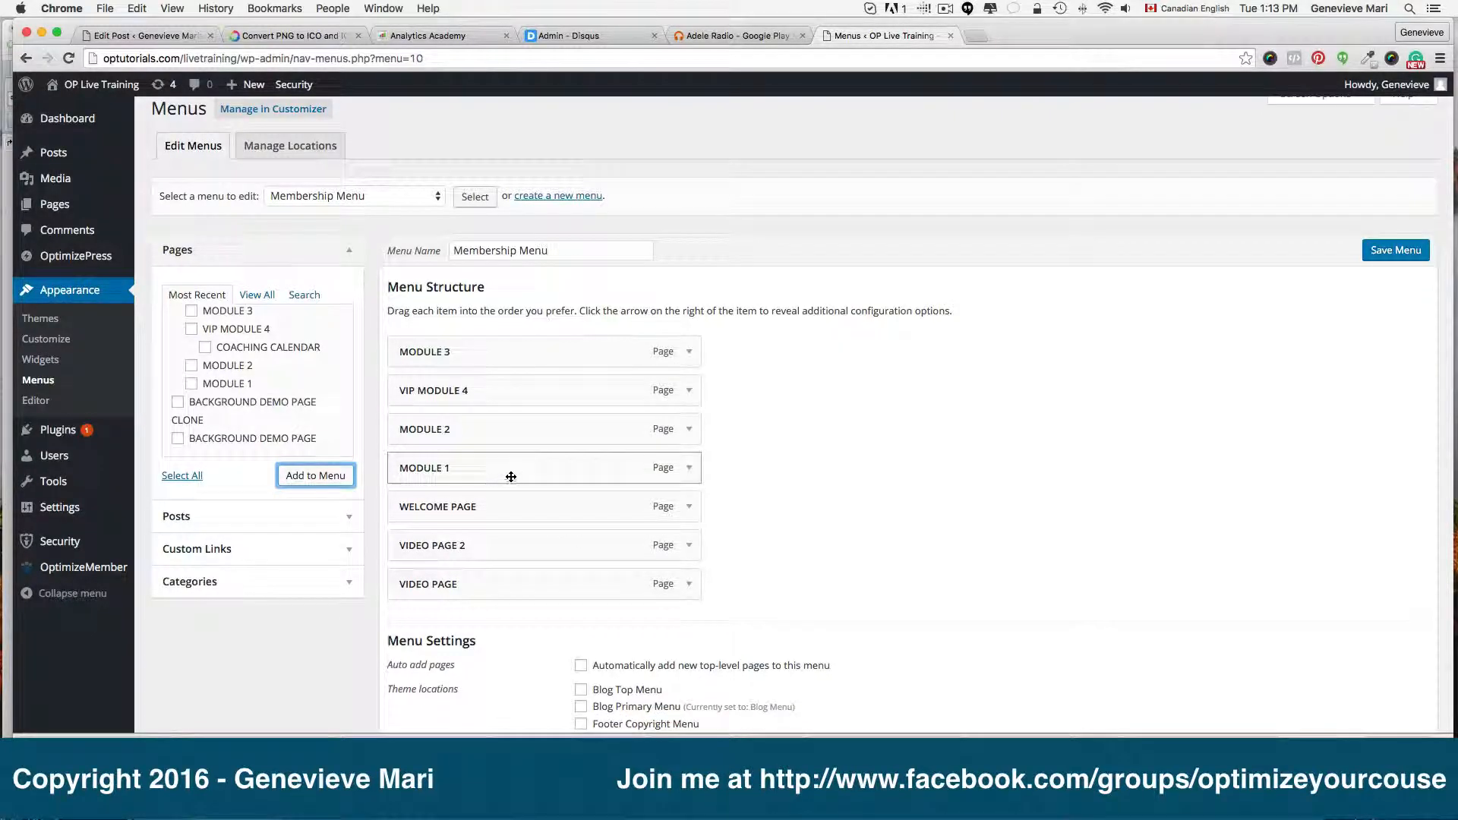
{"action": "left_click_drag", "start_coordinate": [511, 476], "coordinate": [503, 351]}
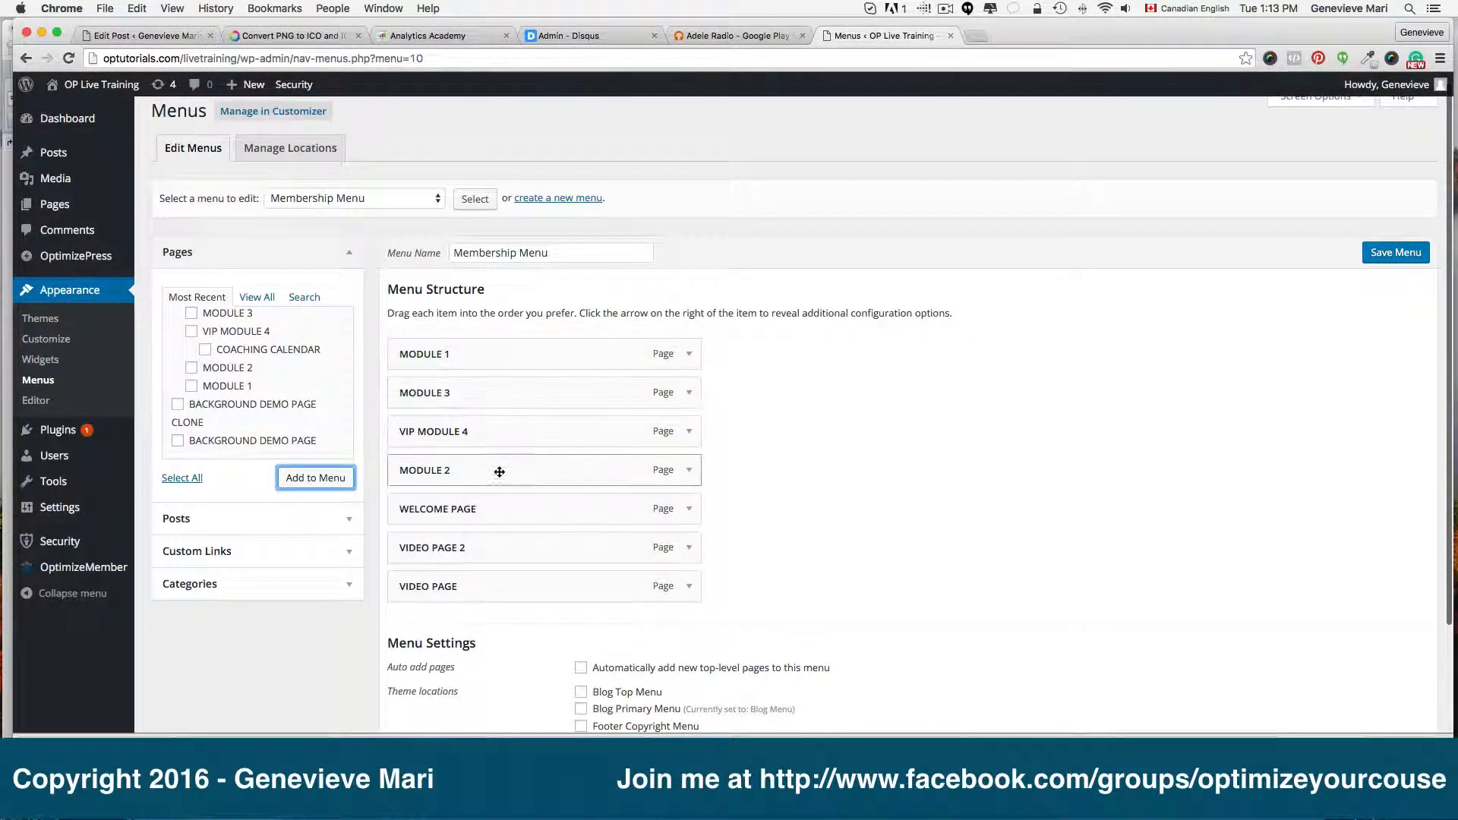
{"action": "left_click_drag", "start_coordinate": [491, 472], "coordinate": [494, 409]}
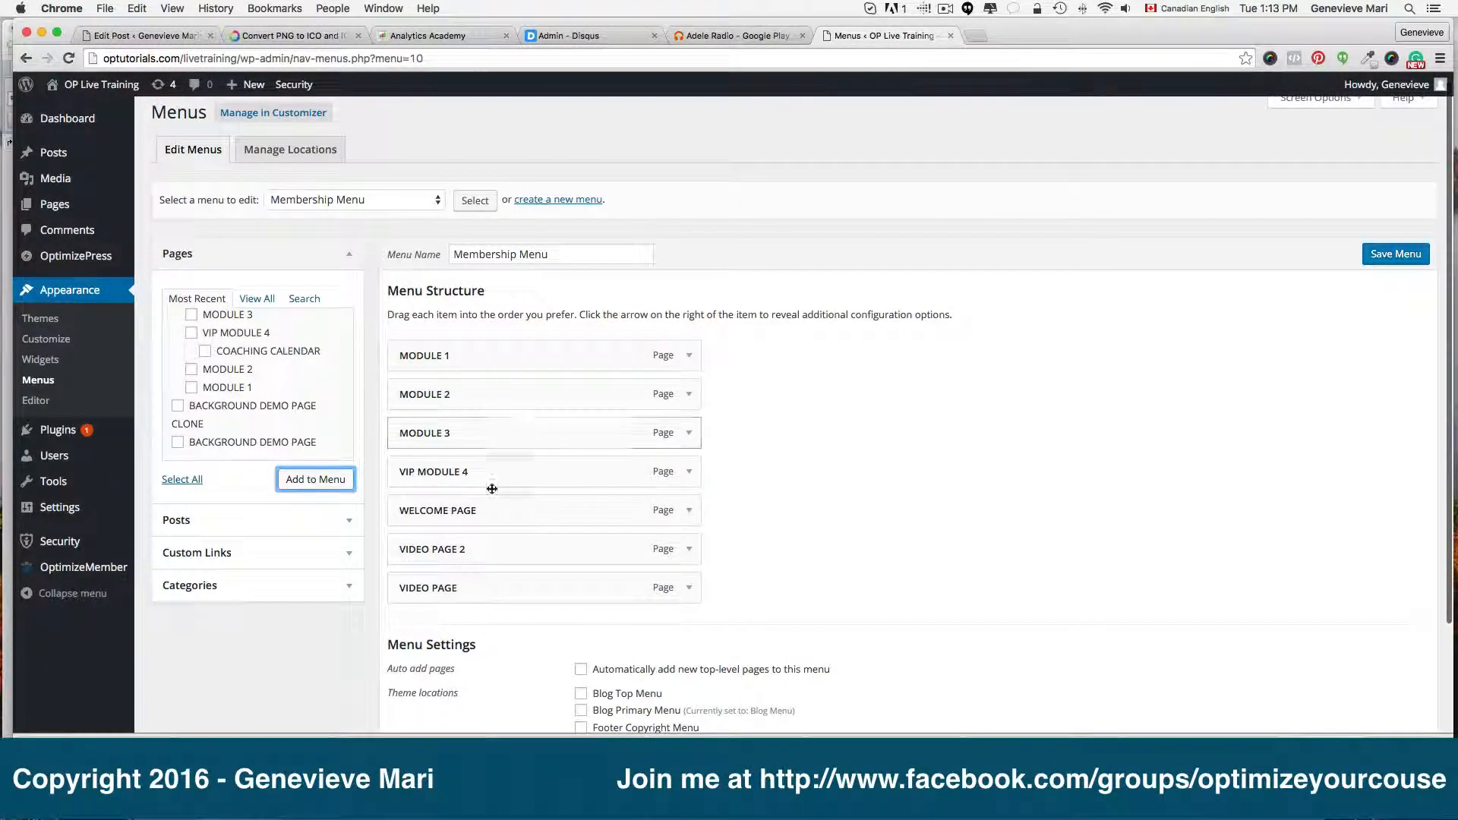
{"action": "left_click_drag", "start_coordinate": [486, 508], "coordinate": [478, 352]}
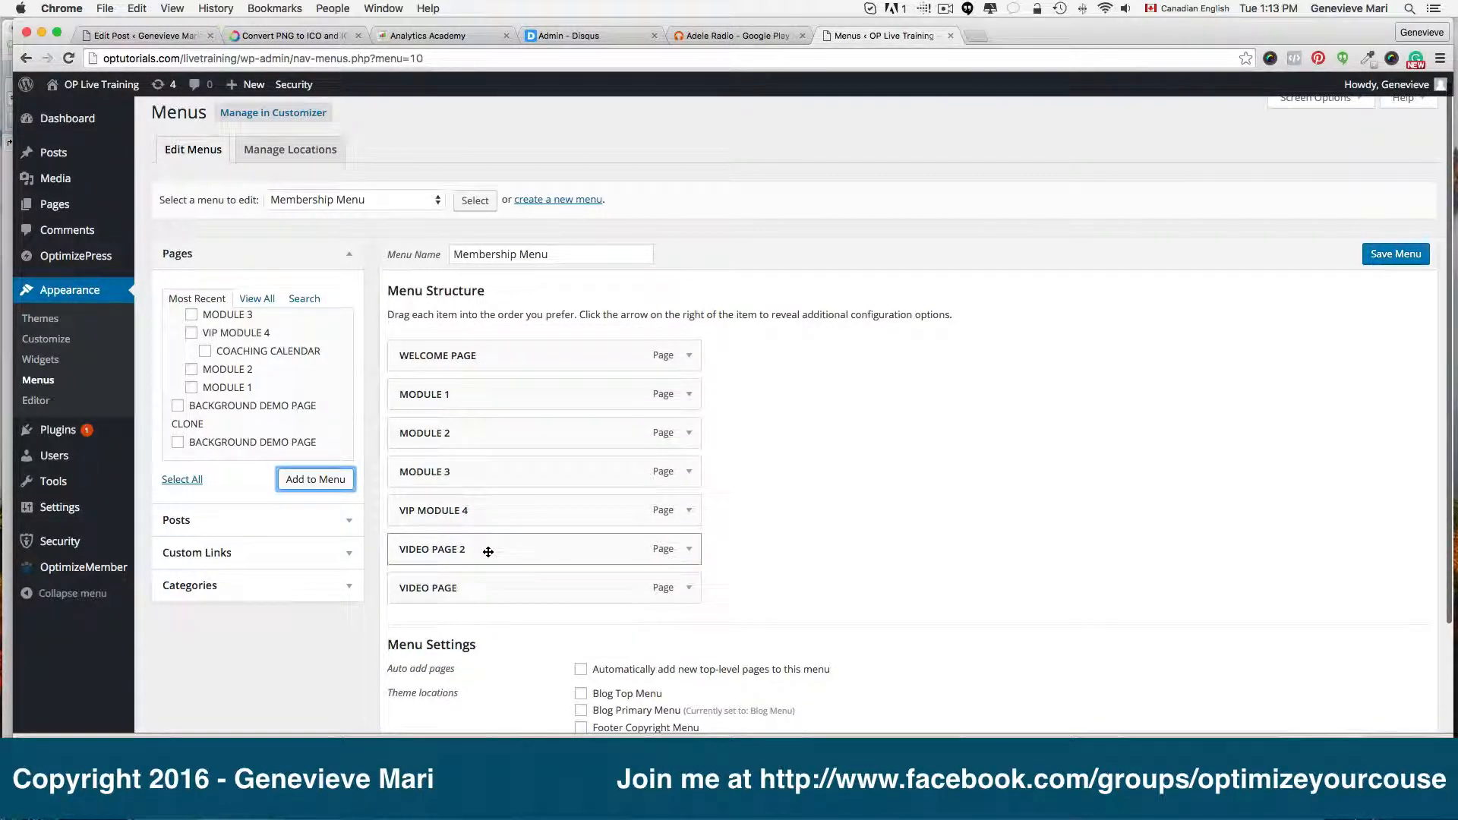
- Nest VIDEO PAGE under MODULE 1 and VIDEO PAGE 2 under MODULE 2 as sub items, and save Membership Menu
{"action": "left_click_drag", "start_coordinate": [488, 552], "coordinate": [500, 465]}
{"action": "left_click_drag", "start_coordinate": [501, 584], "coordinate": [572, 430]}
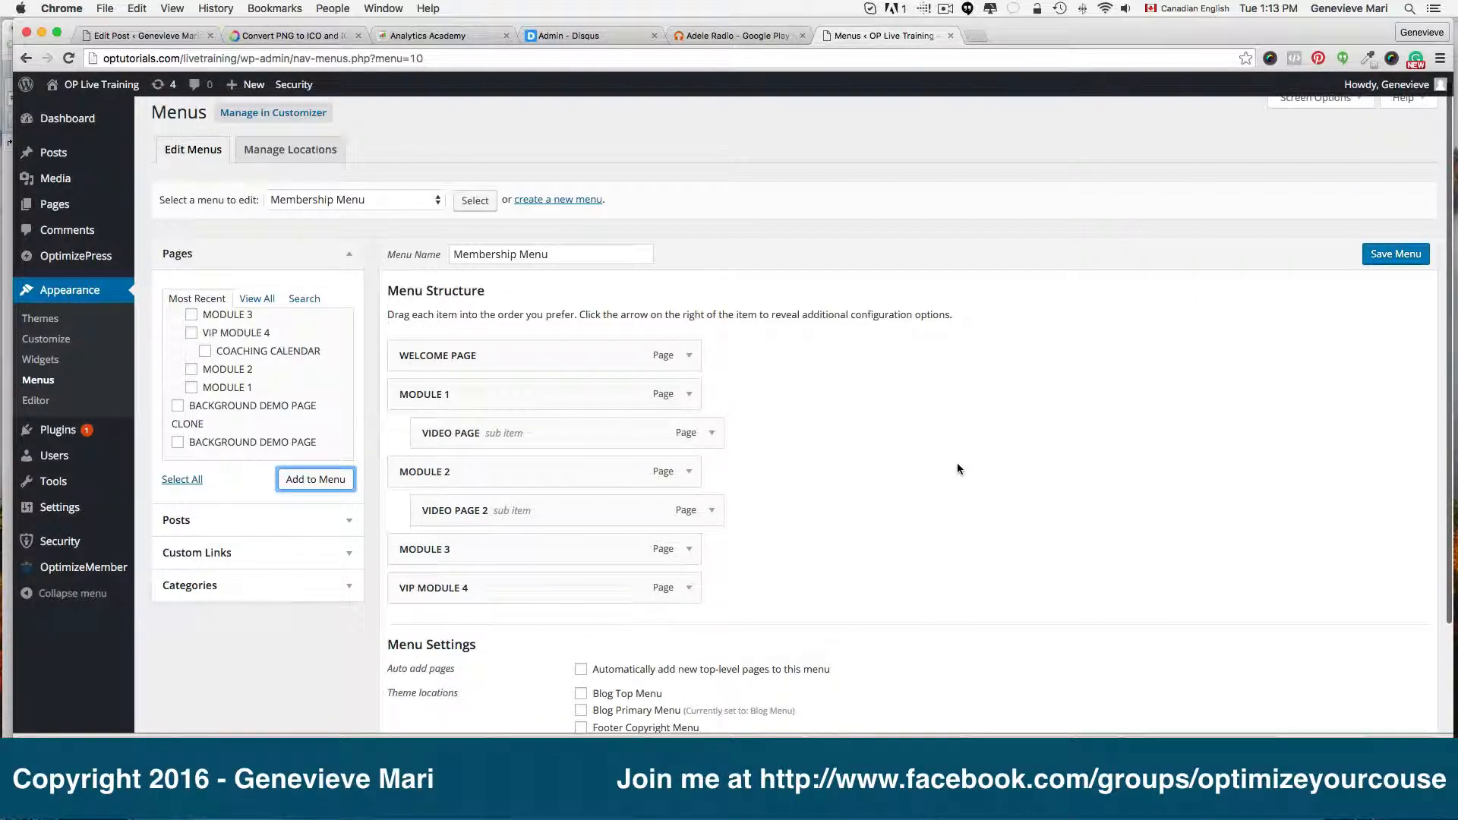
{"action": "left_click", "coordinate": [1412, 257]}
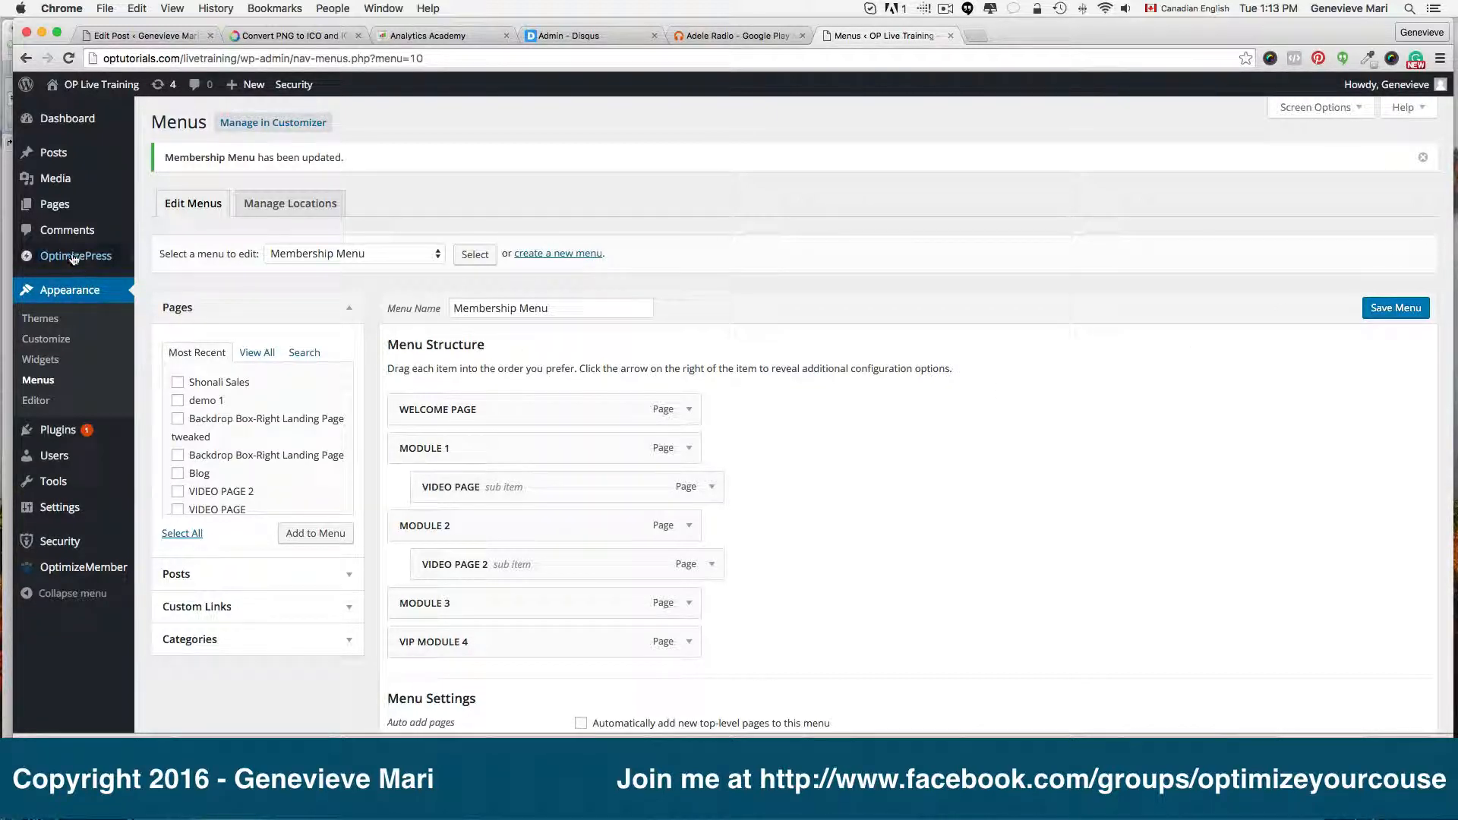
- Open the Header & Navigation Preferences in the Layout Structure section of OptimizePress Blog Settings
{"action": "mouse_move", "coordinate": [73, 258]}
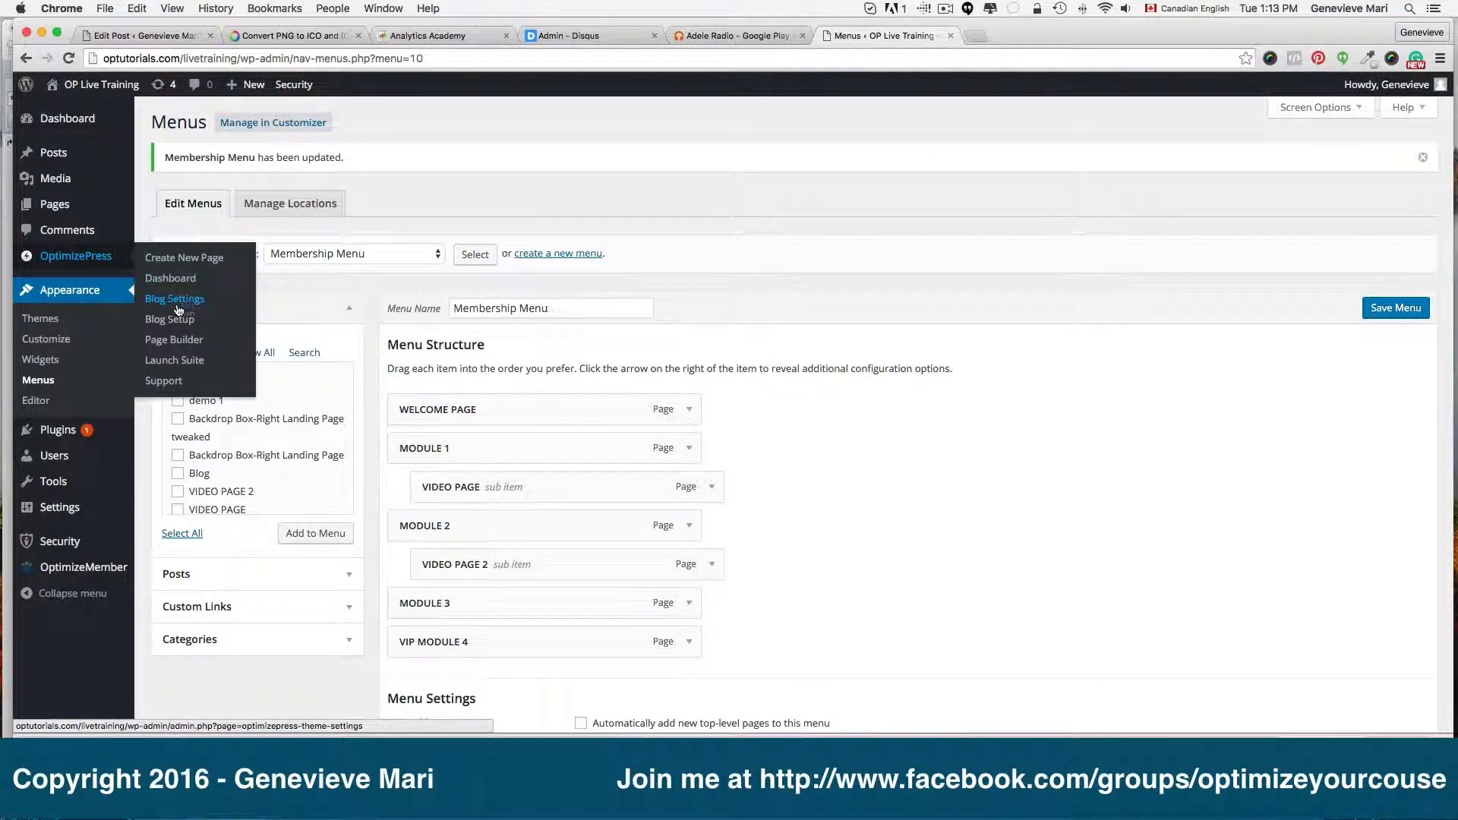
{"action": "left_click", "coordinate": [184, 302]}
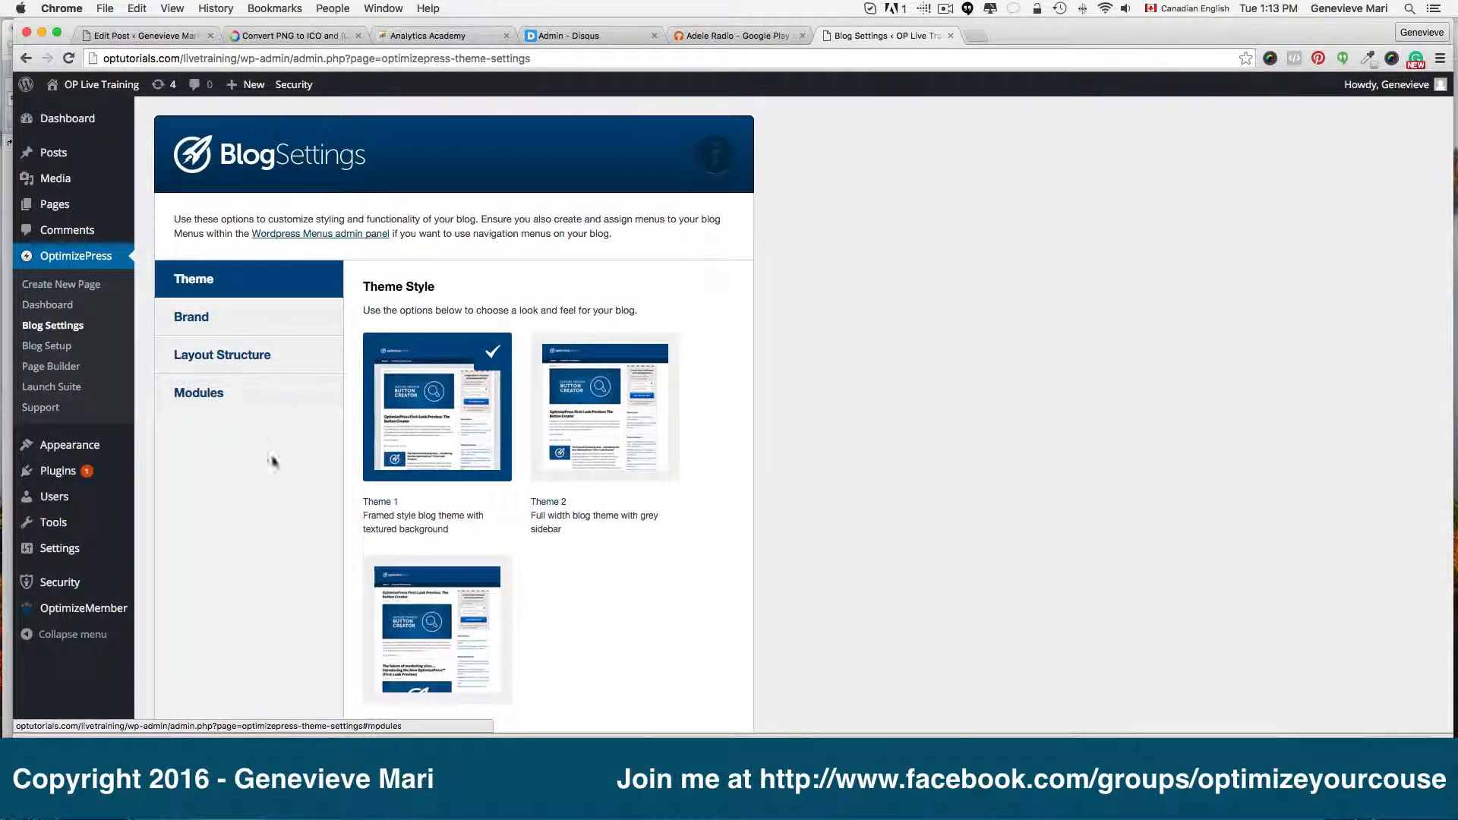
{"action": "scroll", "coordinate": [278, 458], "scroll_direction": "down", "scroll_amount": 3}
{"action": "scroll", "coordinate": [281, 455], "scroll_direction": "up", "scroll_amount": 3}
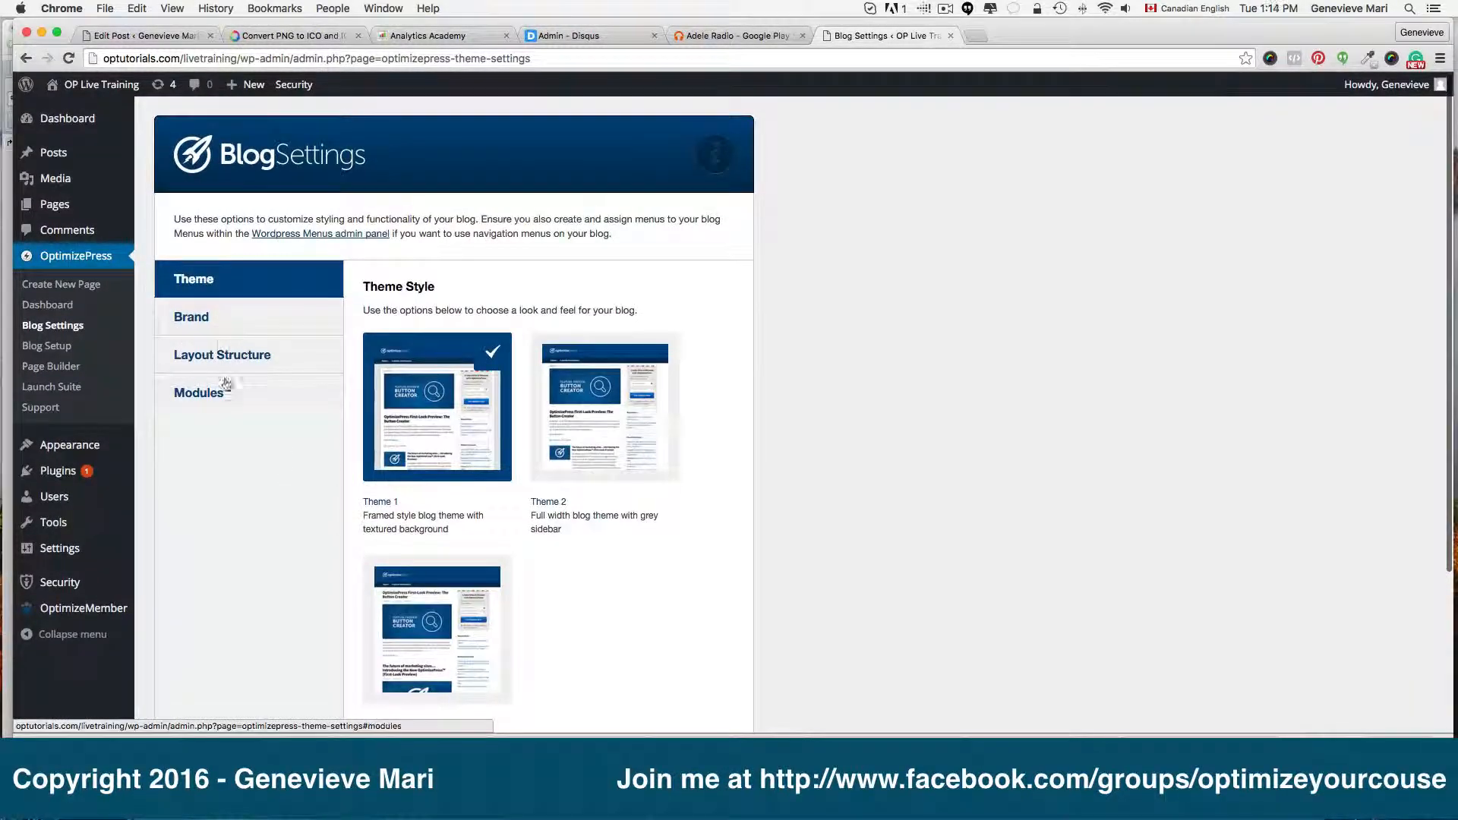
{"action": "left_click", "coordinate": [224, 393]}
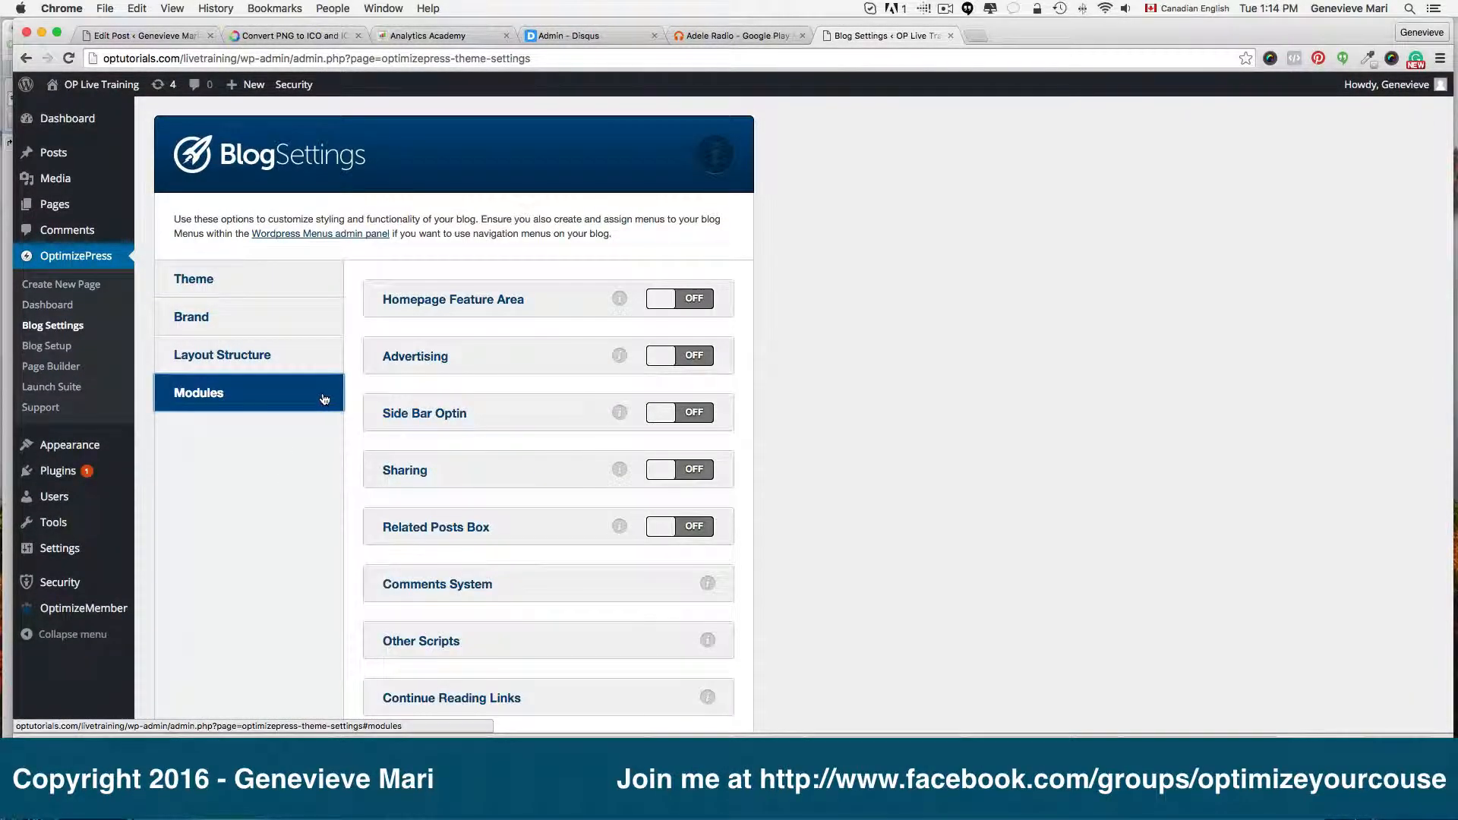
{"action": "left_click", "coordinate": [246, 357]}
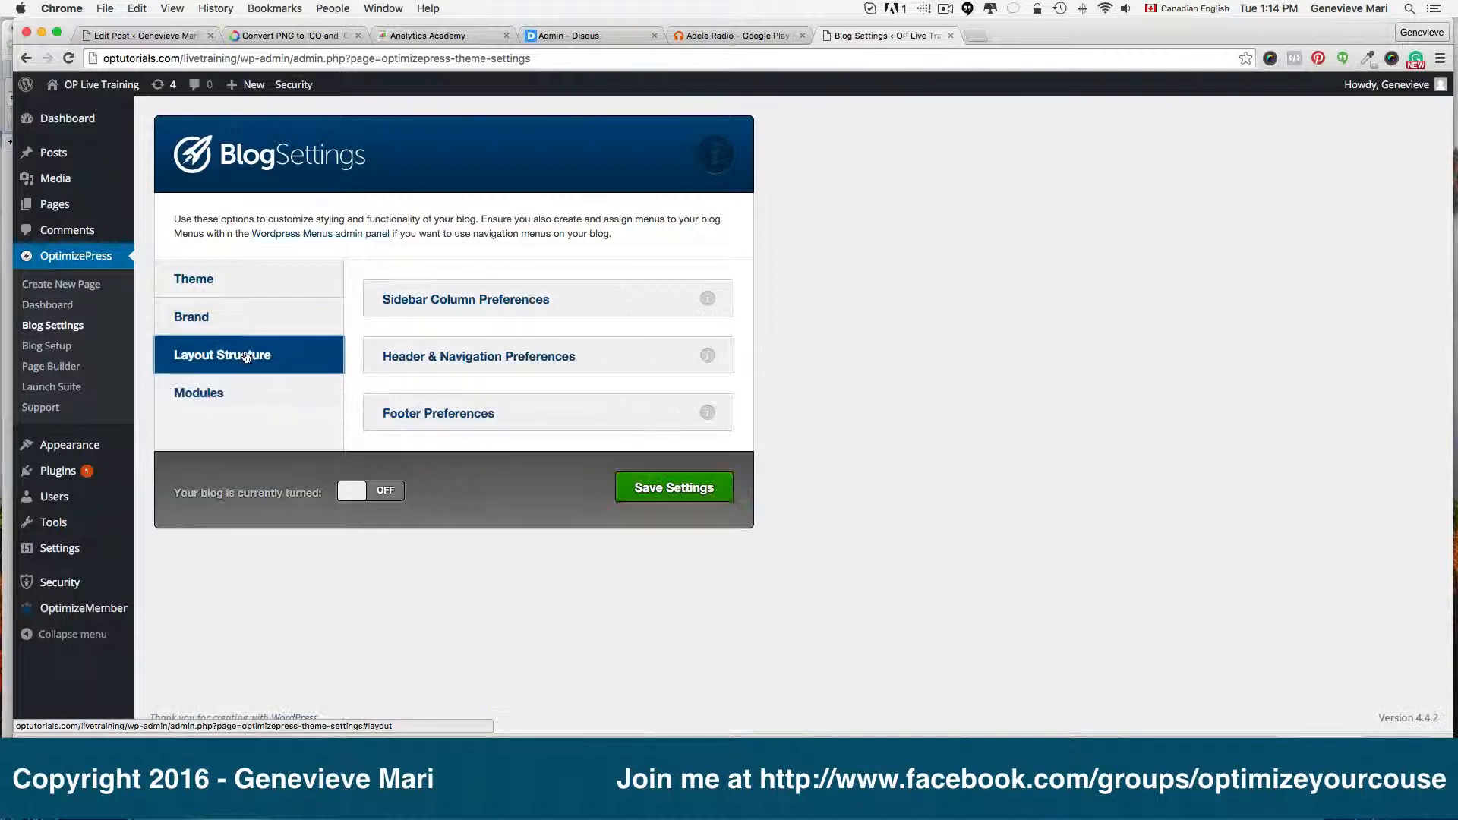
{"action": "left_click", "coordinate": [523, 367]}
{"action": "scroll", "coordinate": [523, 367], "scroll_direction": "down", "scroll_amount": 3}
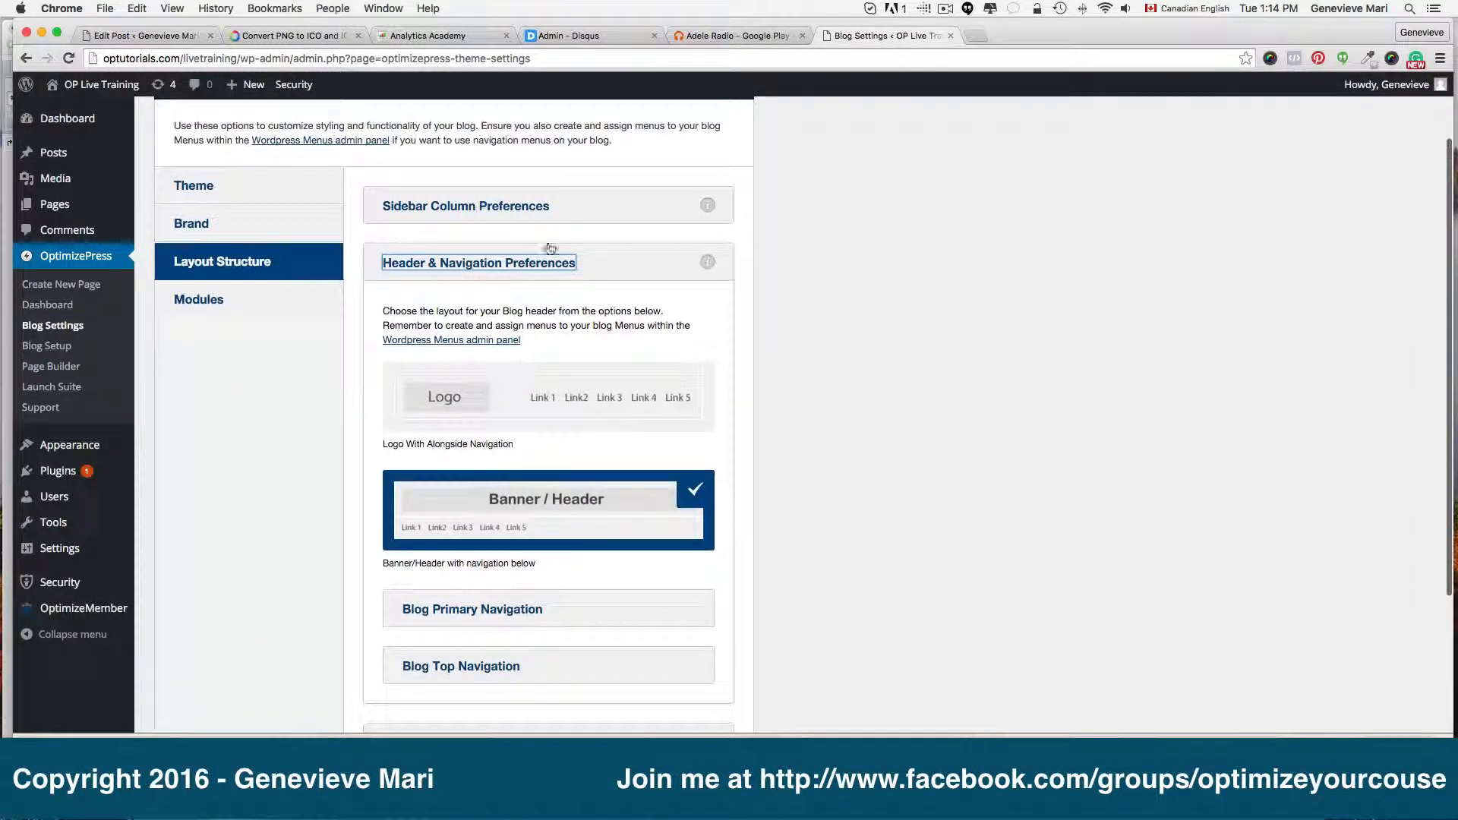
- Try the Logo With Alongside Navigation header layout and switch back to Banner/Header with navigation below
{"action": "scroll", "coordinate": [543, 266], "scroll_direction": "down", "scroll_amount": 3}
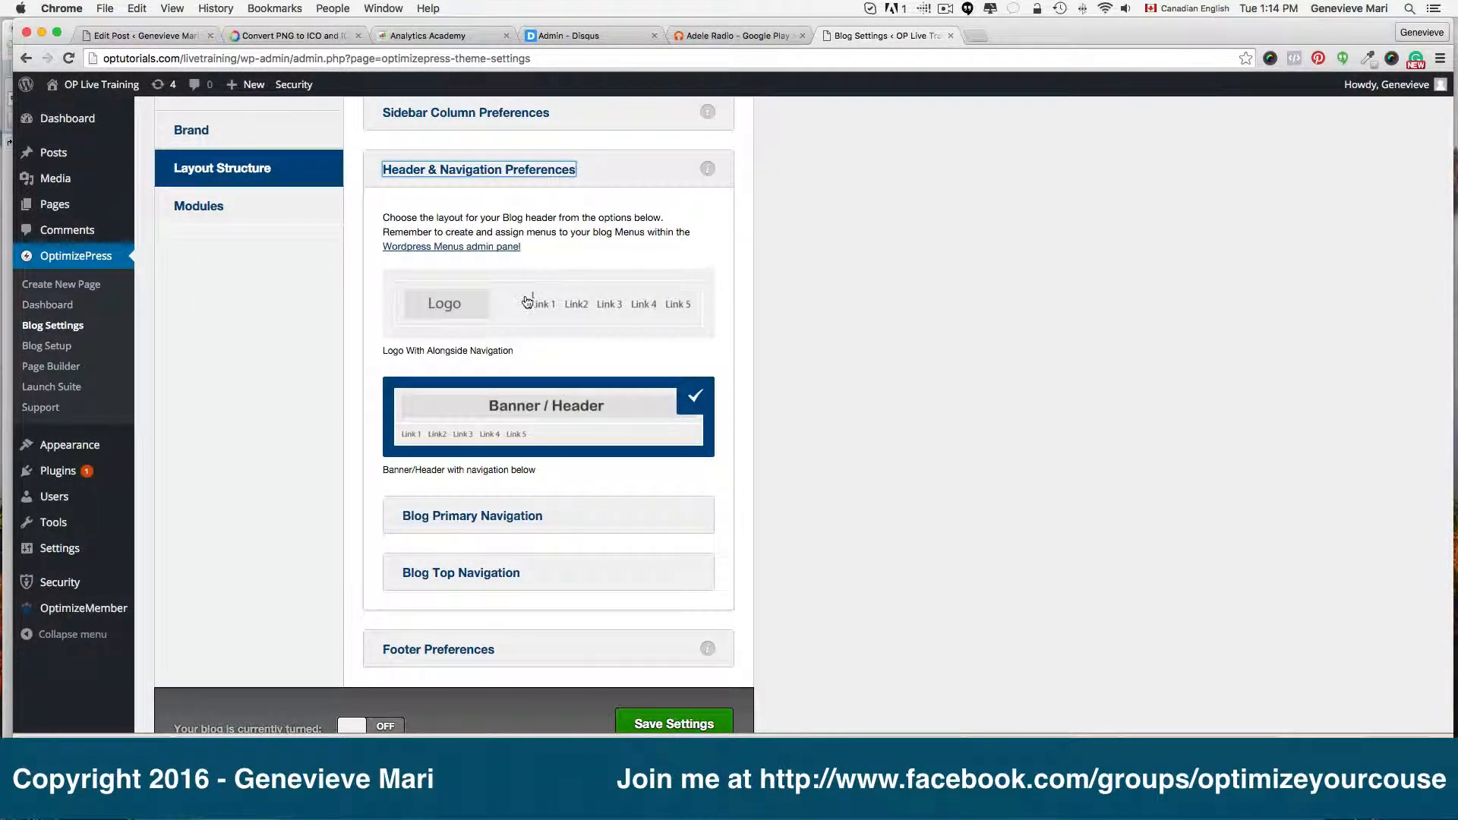
{"action": "left_click", "coordinate": [512, 315]}
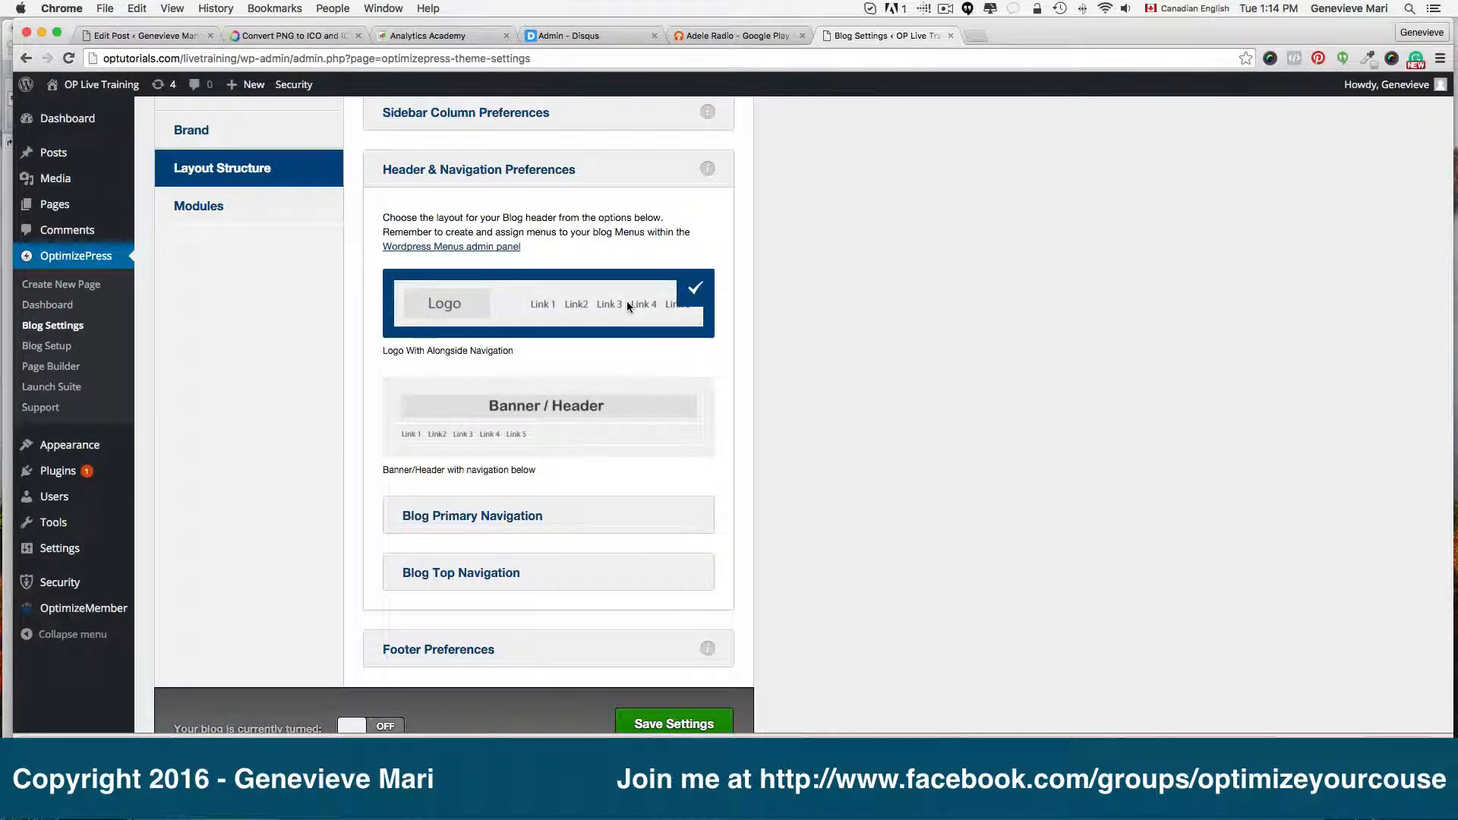
{"action": "left_click", "coordinate": [536, 410]}
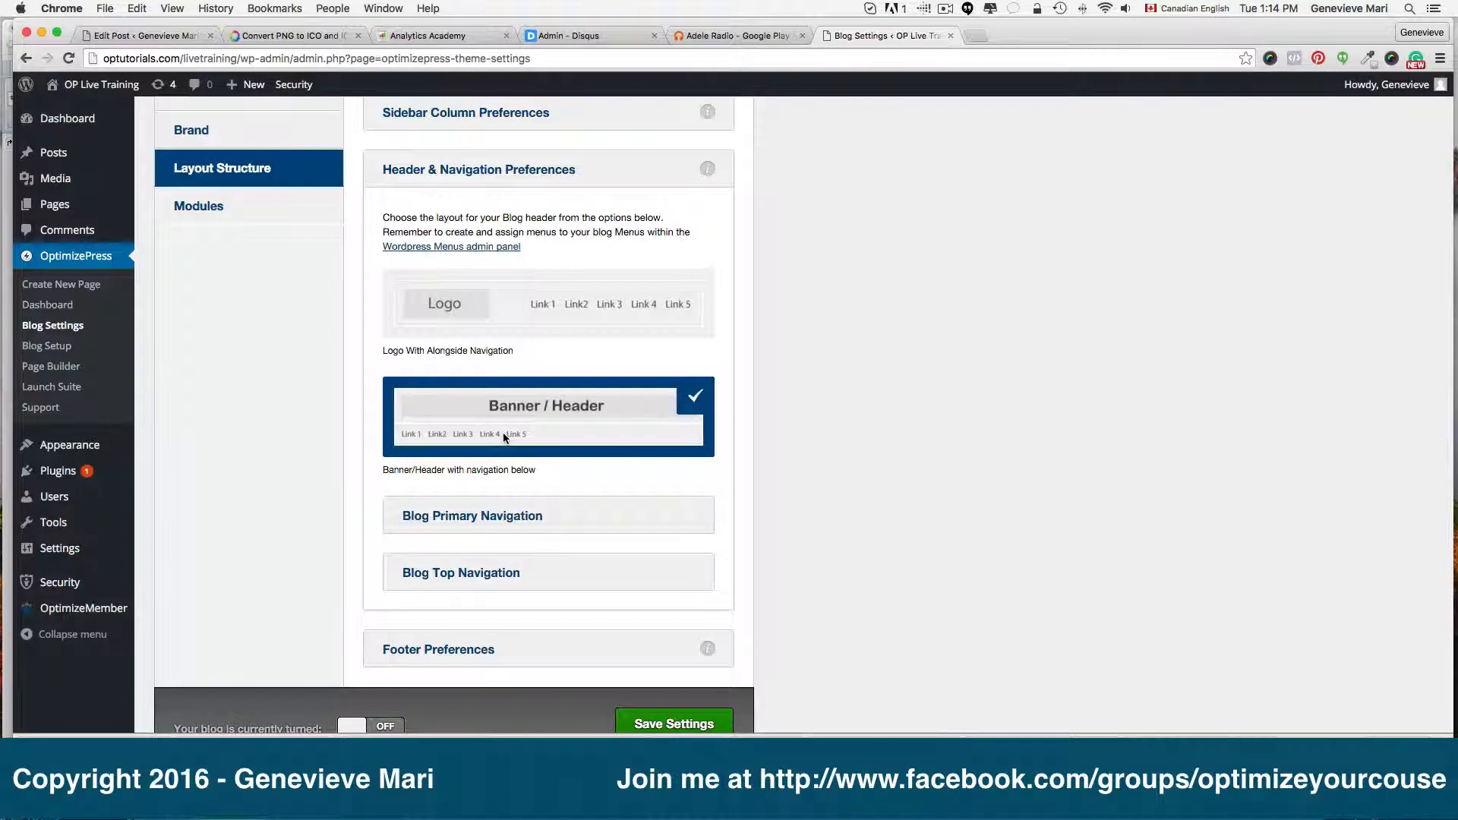
- Review the font and colour options for Blog Primary Navigation and collapse that section
{"action": "scroll", "coordinate": [507, 433], "scroll_direction": "down", "scroll_amount": 2}
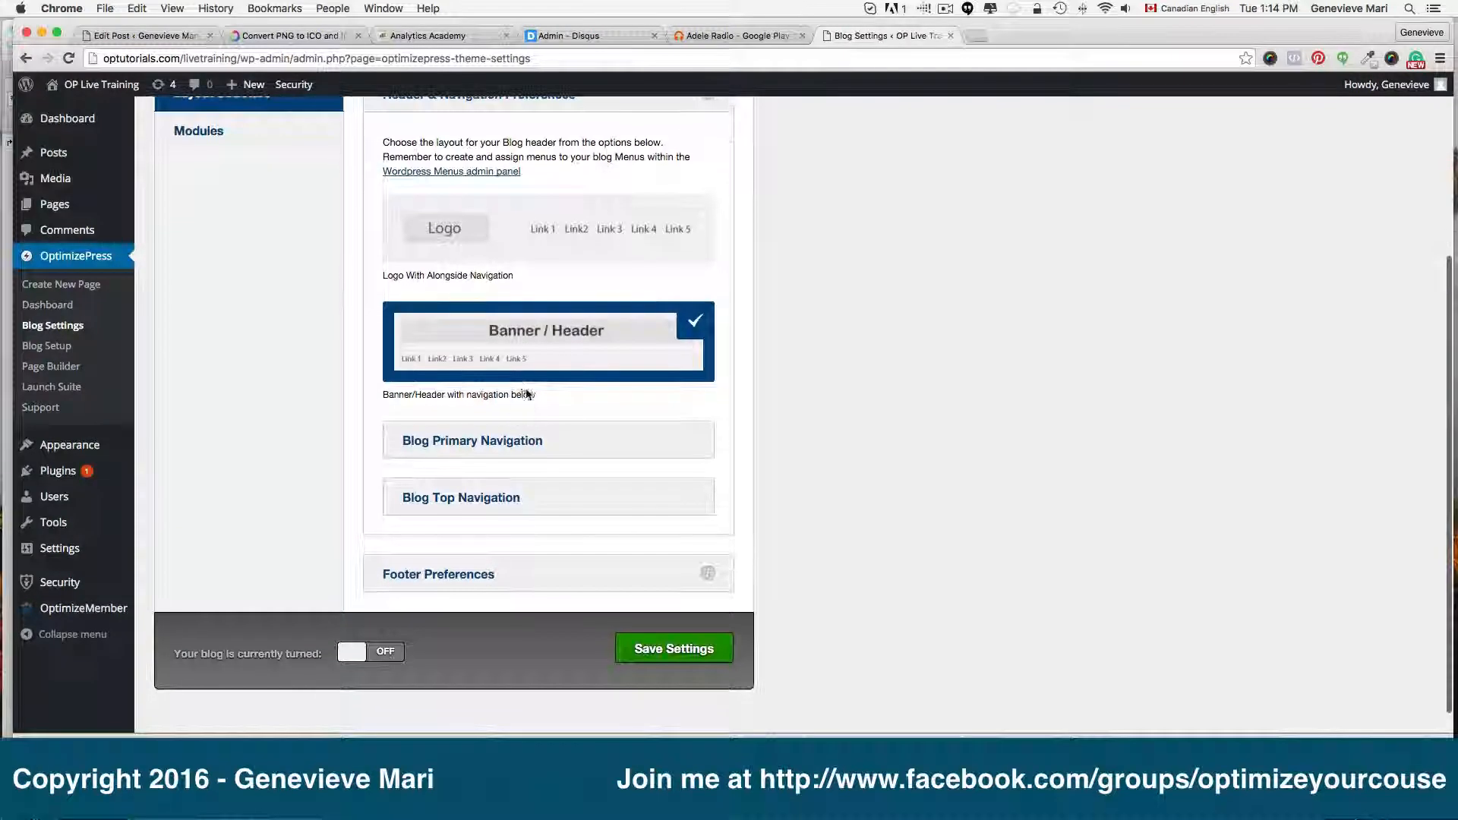
{"action": "left_click", "coordinate": [514, 442]}
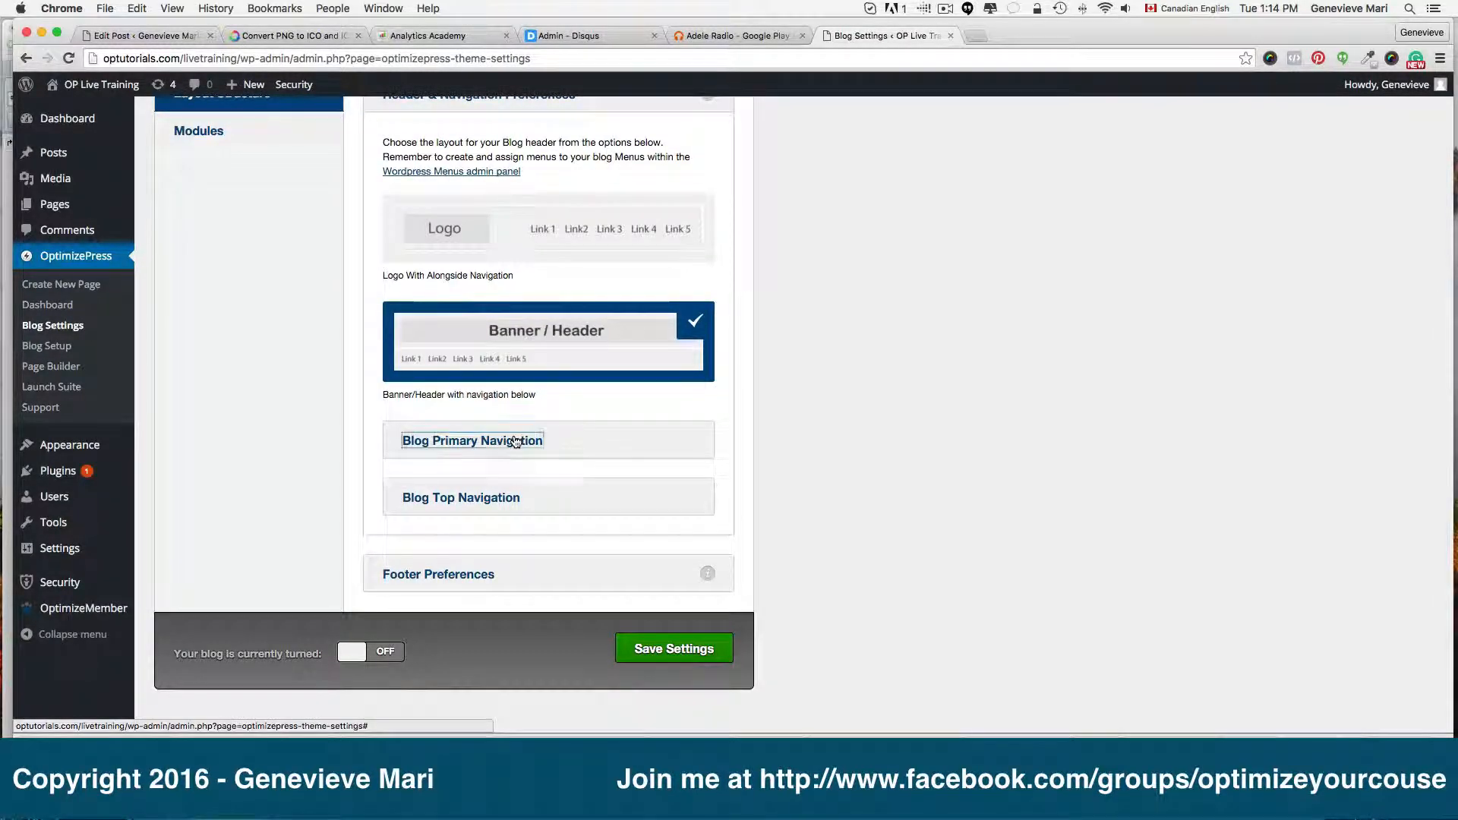
{"action": "left_click", "coordinate": [515, 442]}
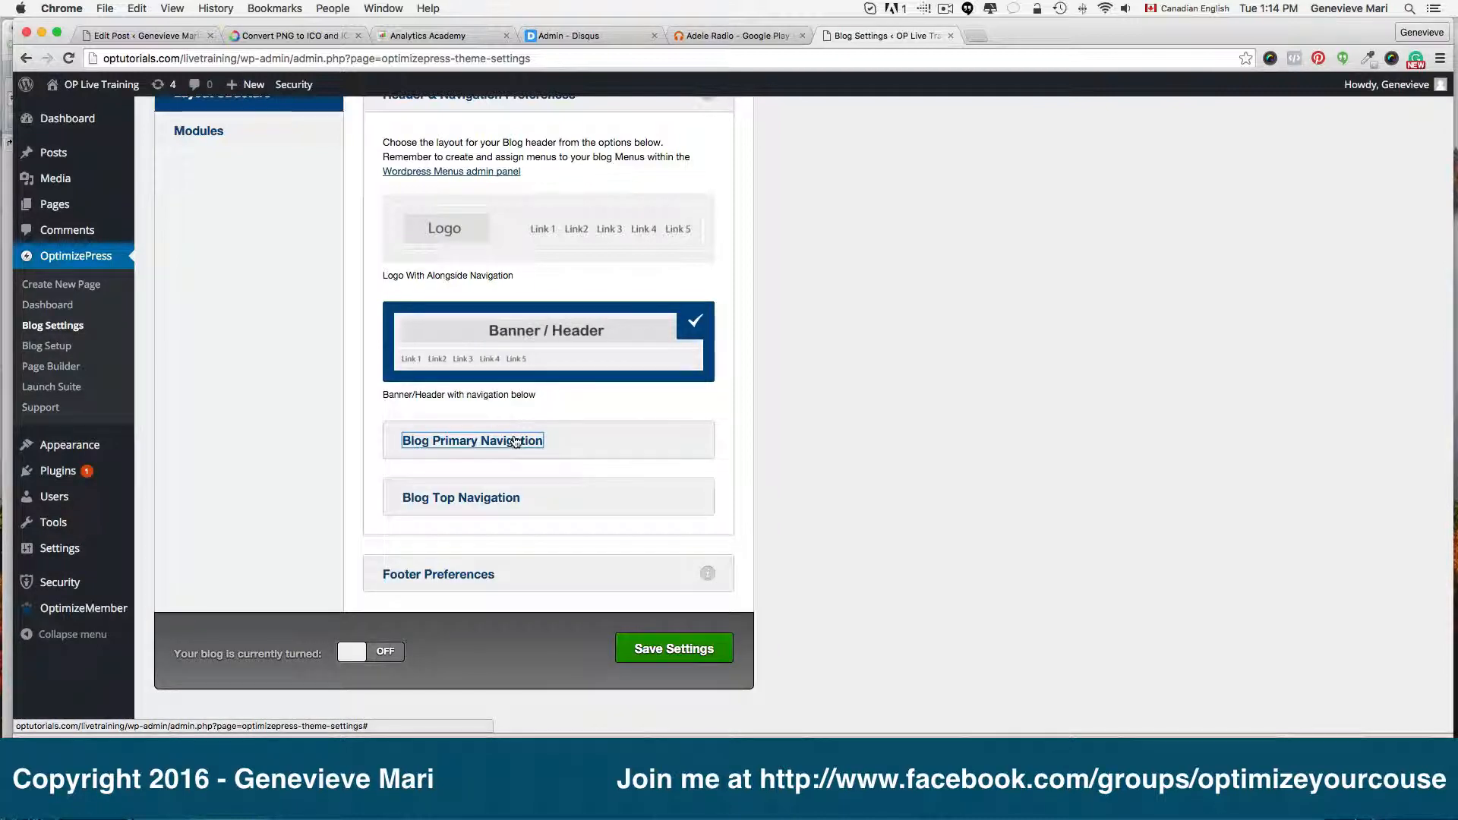
{"action": "left_click", "coordinate": [488, 441]}
{"action": "scroll", "coordinate": [490, 448], "scroll_direction": "down", "scroll_amount": 1}
{"action": "scroll", "coordinate": [490, 448], "scroll_direction": "down", "scroll_amount": 3}
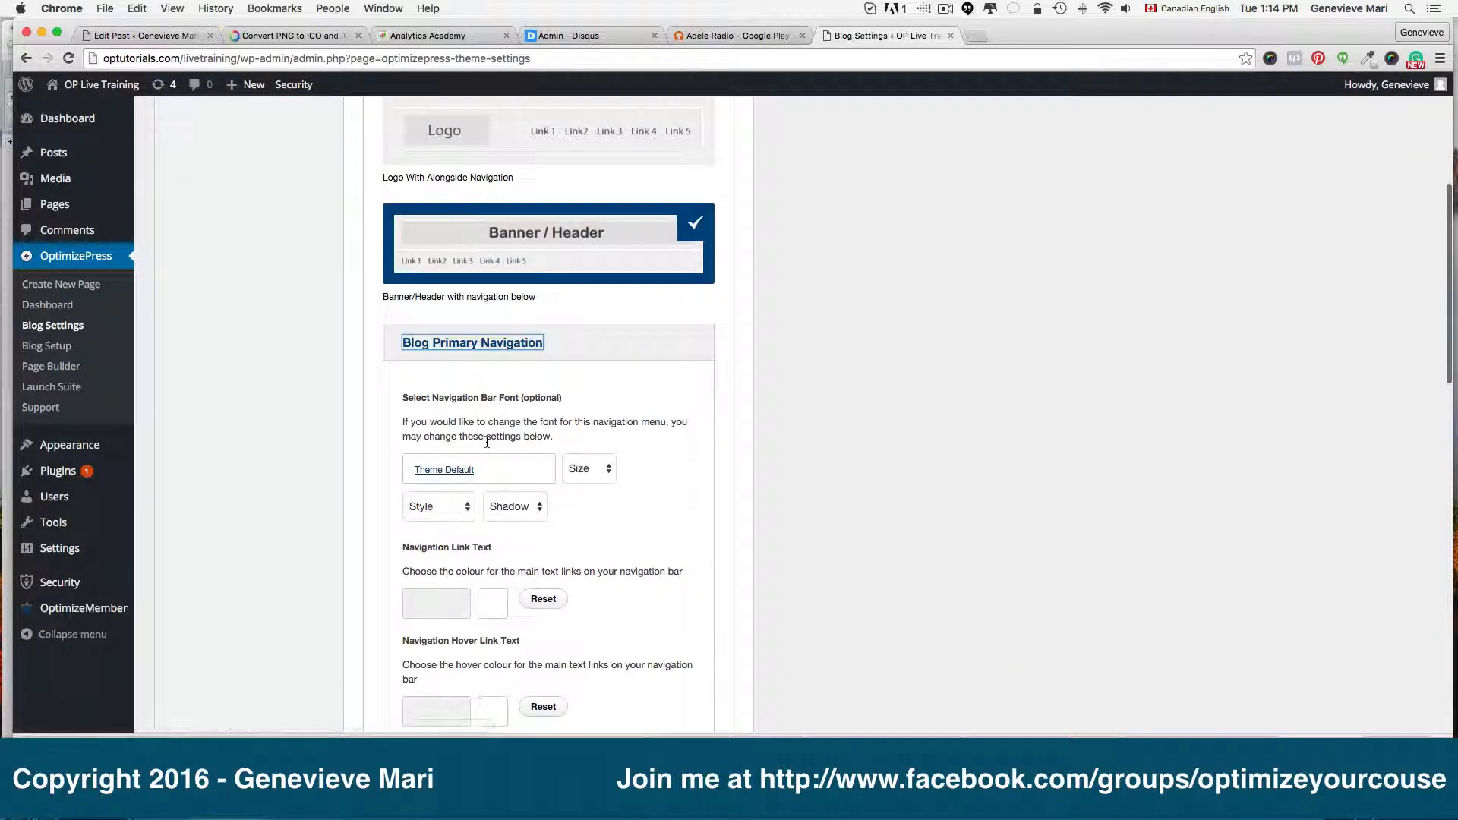
{"action": "scroll", "coordinate": [490, 437], "scroll_direction": "down", "scroll_amount": 7}
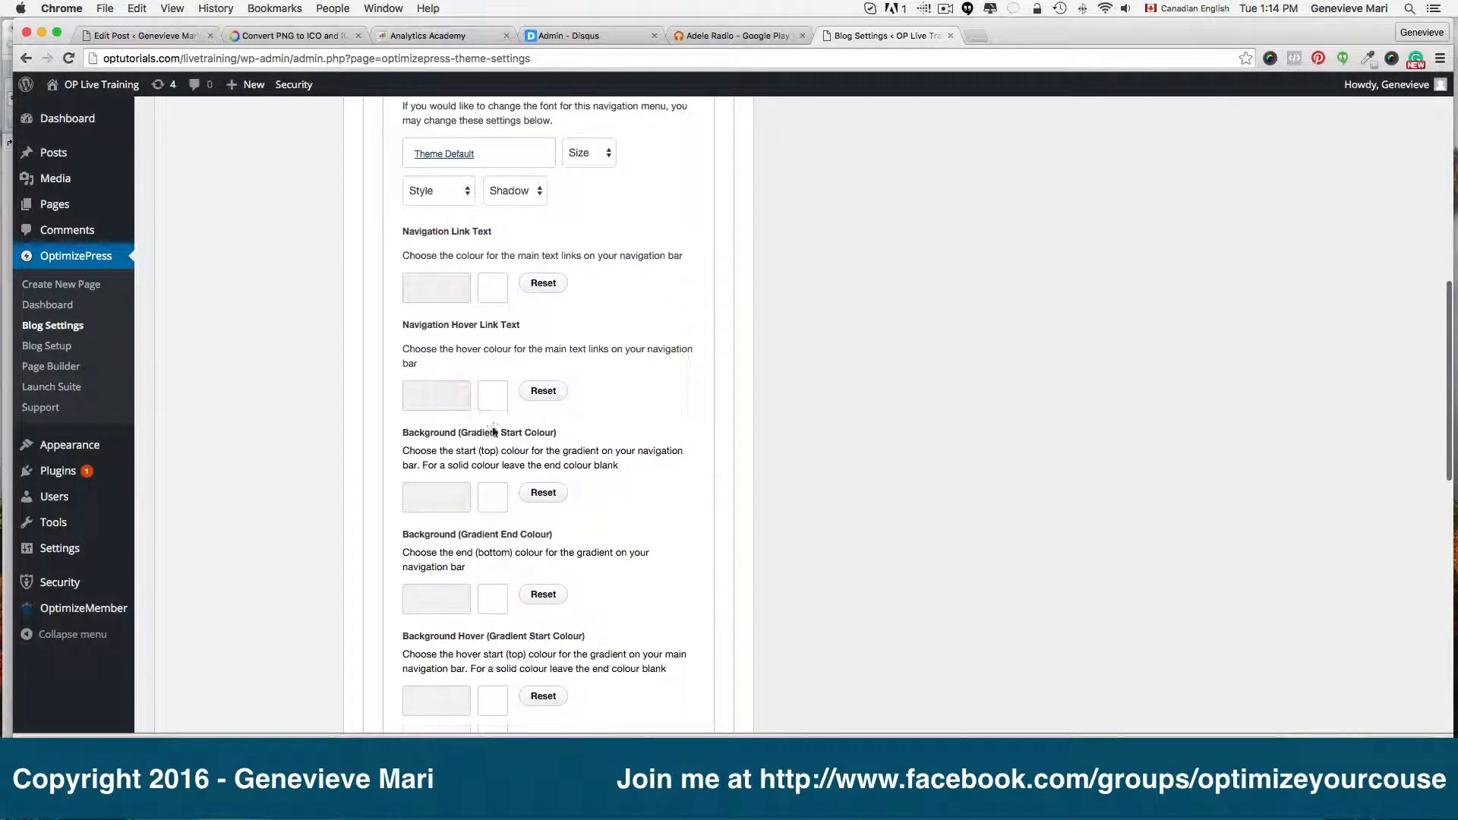
{"action": "scroll", "coordinate": [494, 432], "scroll_direction": "down", "scroll_amount": 3}
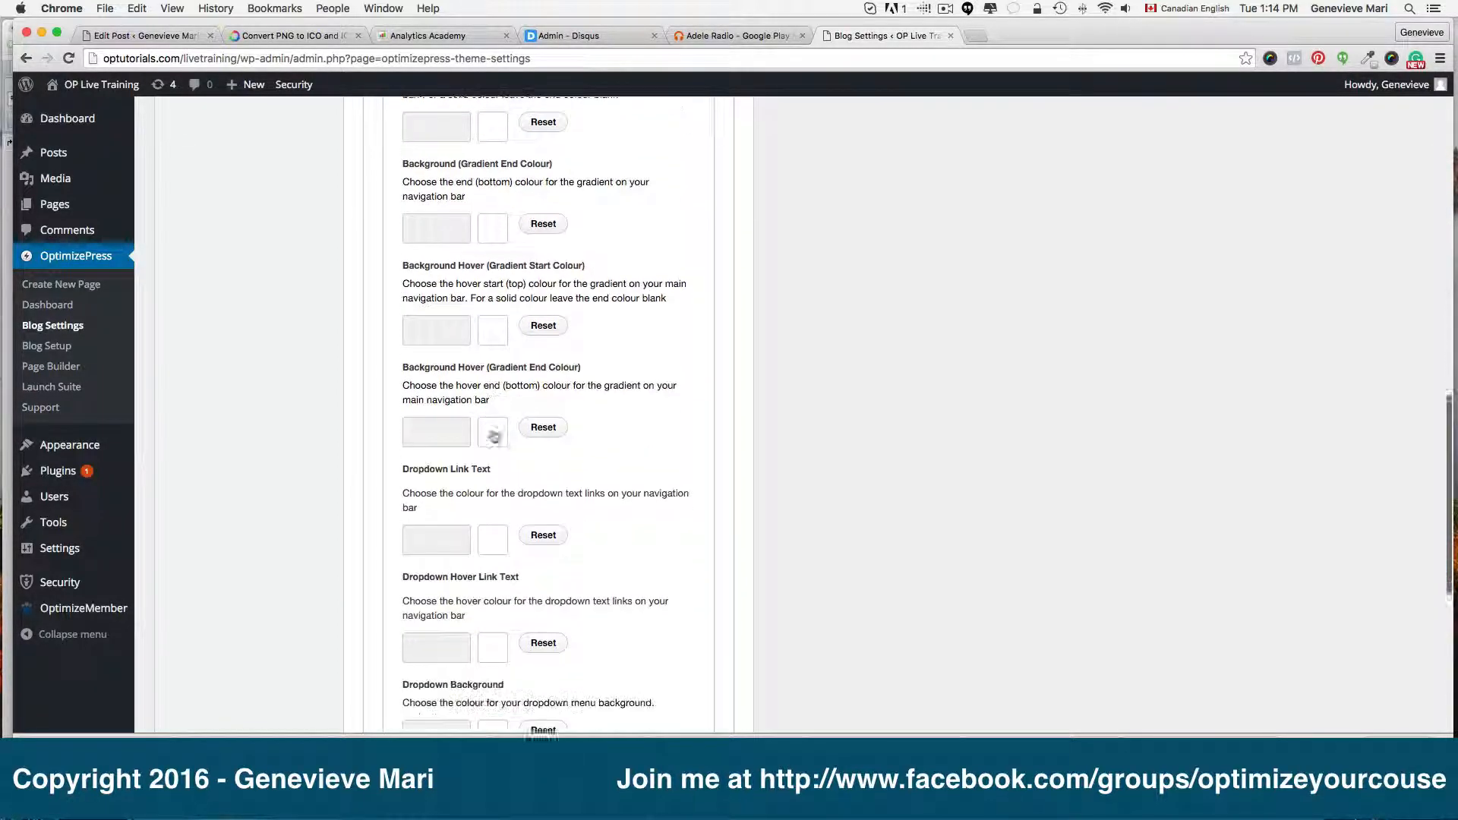
{"action": "scroll", "coordinate": [494, 433], "scroll_direction": "up", "scroll_amount": 15}
{"action": "left_click", "coordinate": [482, 665]}
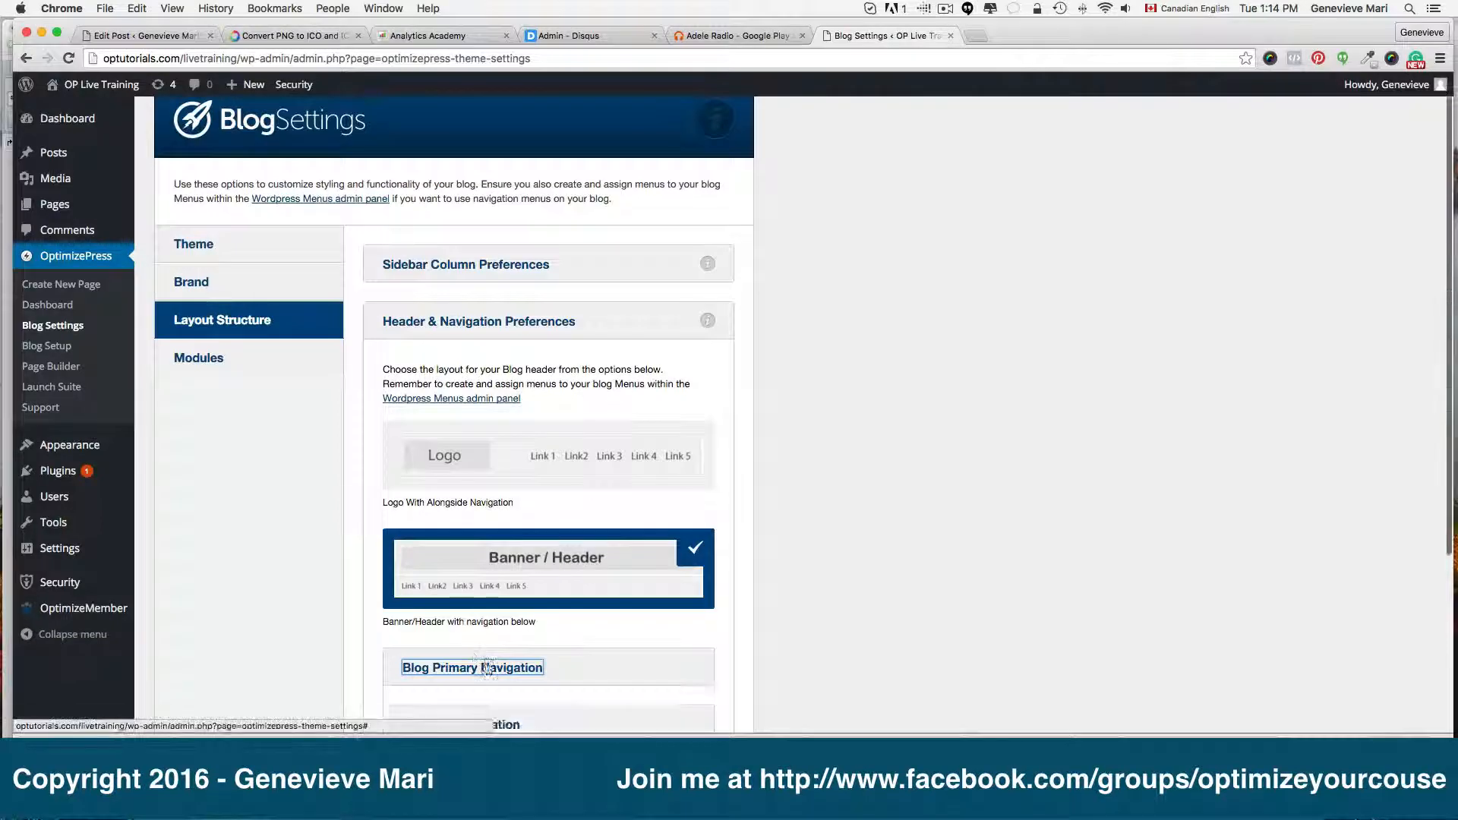
- Look at the Blog Top Navigation options in the header preferences and collapse that section
{"action": "scroll", "coordinate": [481, 608], "scroll_direction": "down", "scroll_amount": 2}
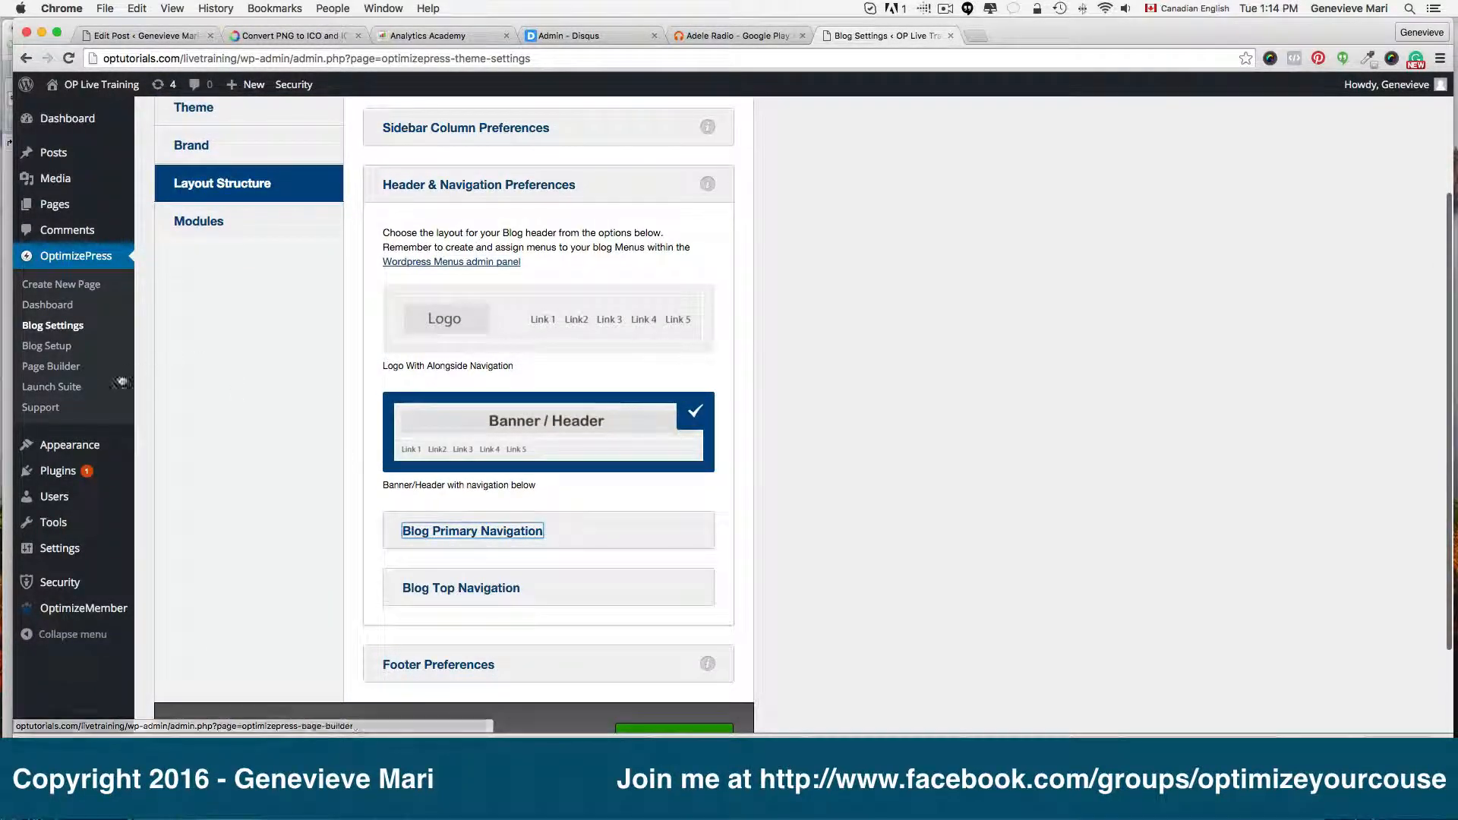
{"action": "mouse_move", "coordinate": [86, 444]}
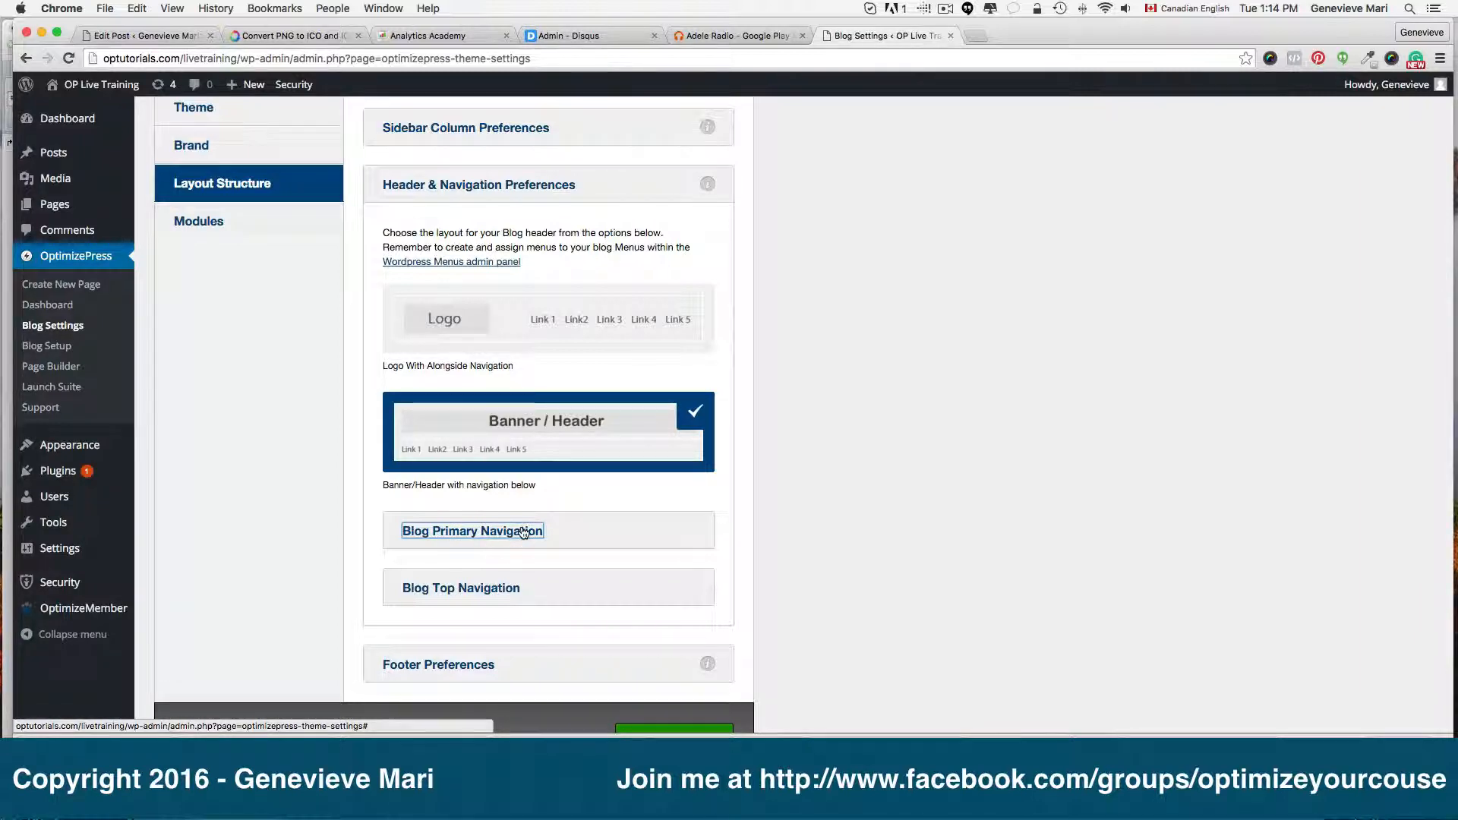
{"action": "left_click", "coordinate": [499, 588]}
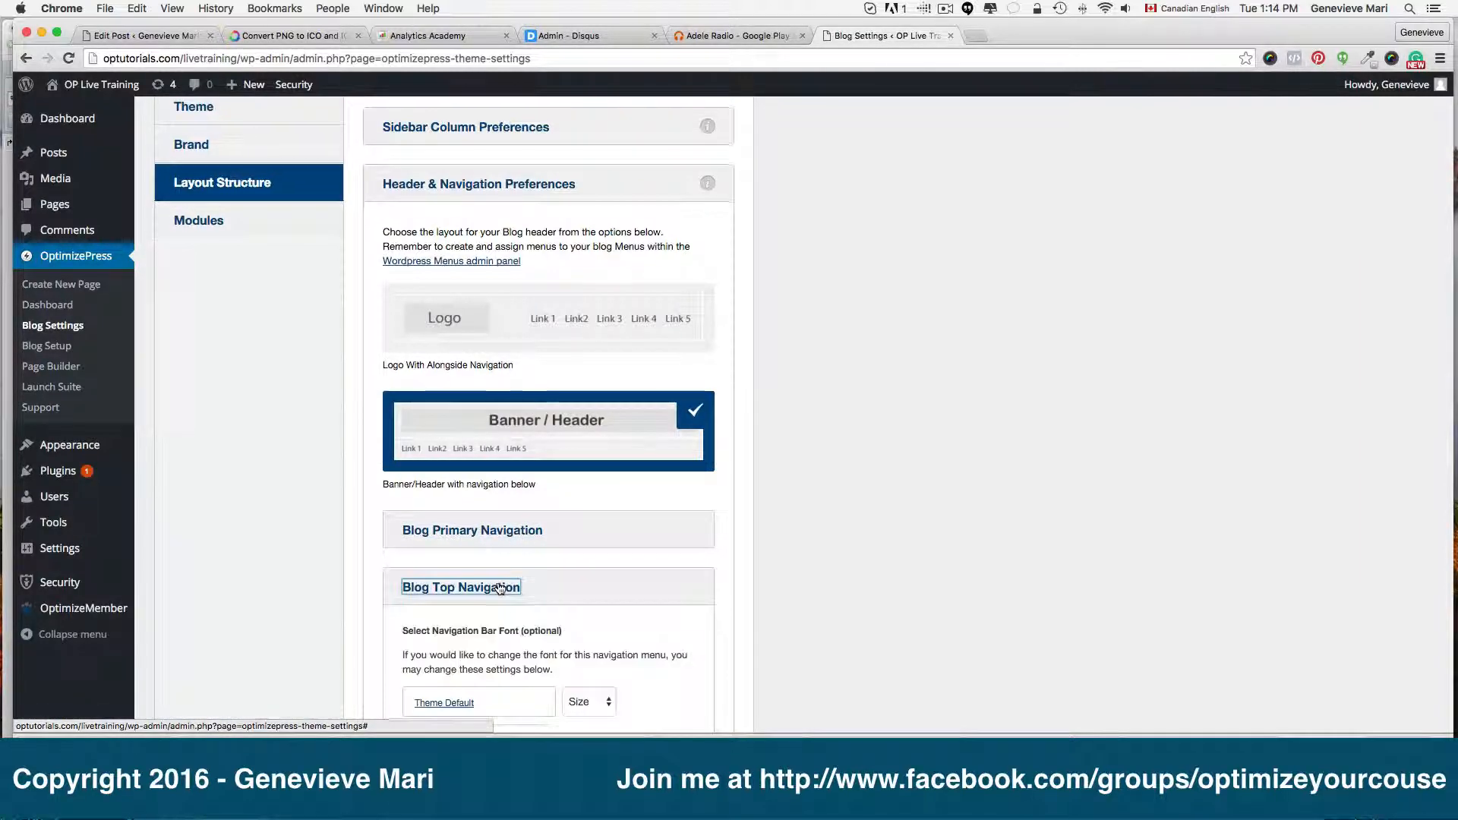
{"action": "scroll", "coordinate": [499, 588], "scroll_direction": "down", "scroll_amount": 5}
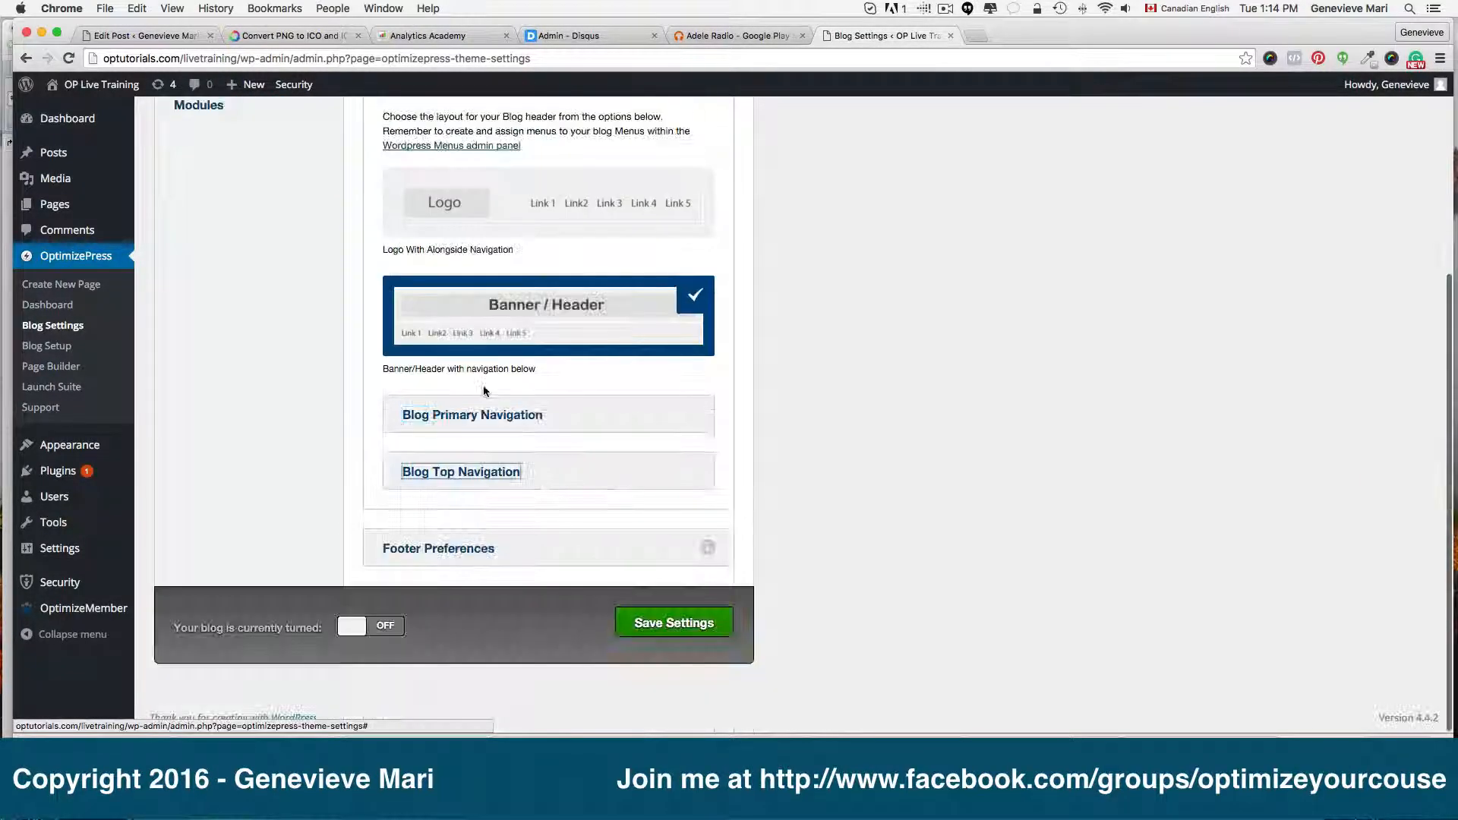
{"action": "left_click", "coordinate": [425, 391]}
- Assign the Main Menu to the Blog Top Menu theme location in the WordPress menu settings and save the menu
{"action": "mouse_move", "coordinate": [90, 455]}
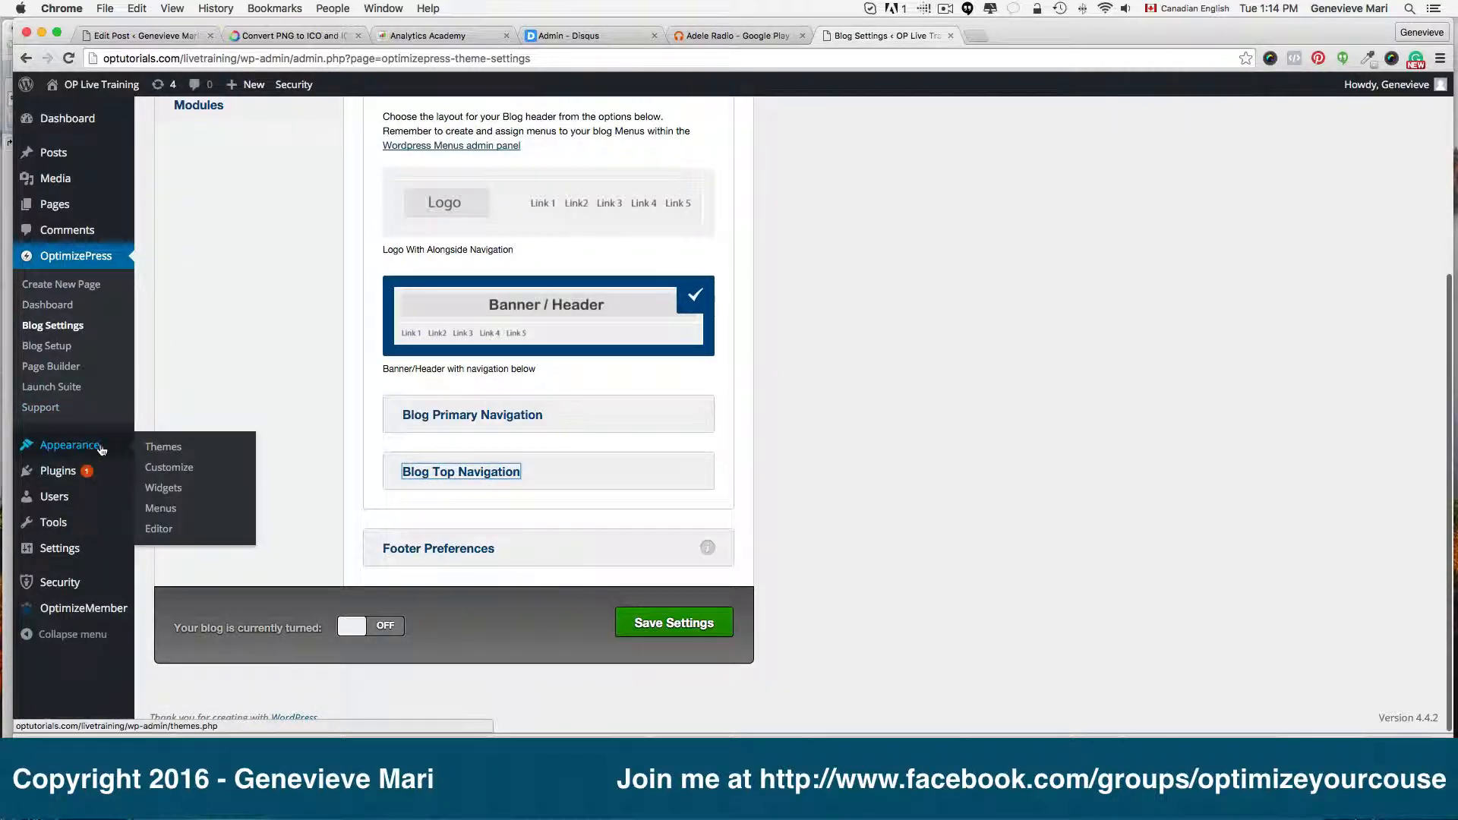
{"action": "left_click", "coordinate": [172, 509]}
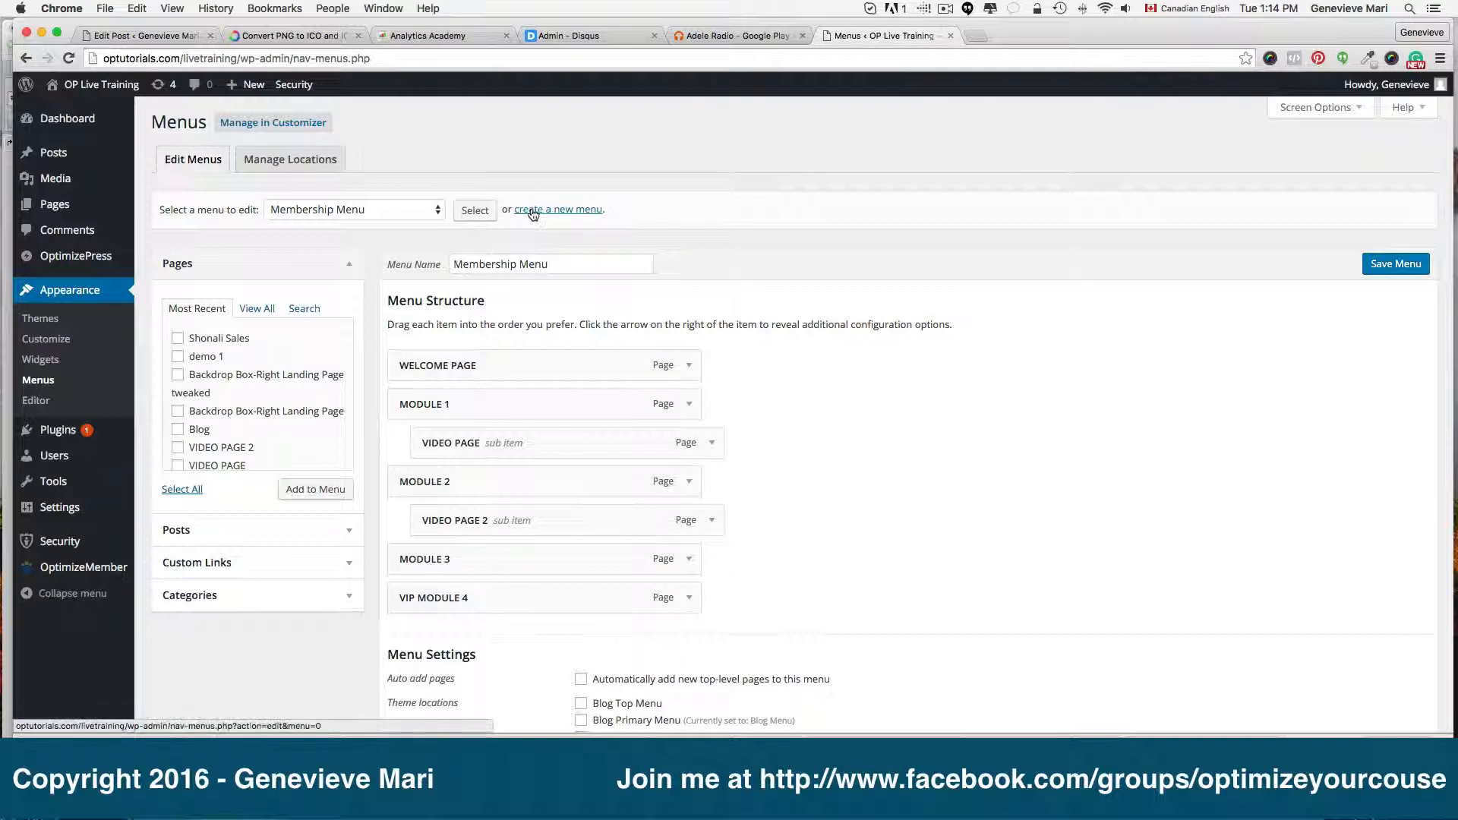
{"action": "left_click", "coordinate": [404, 206]}
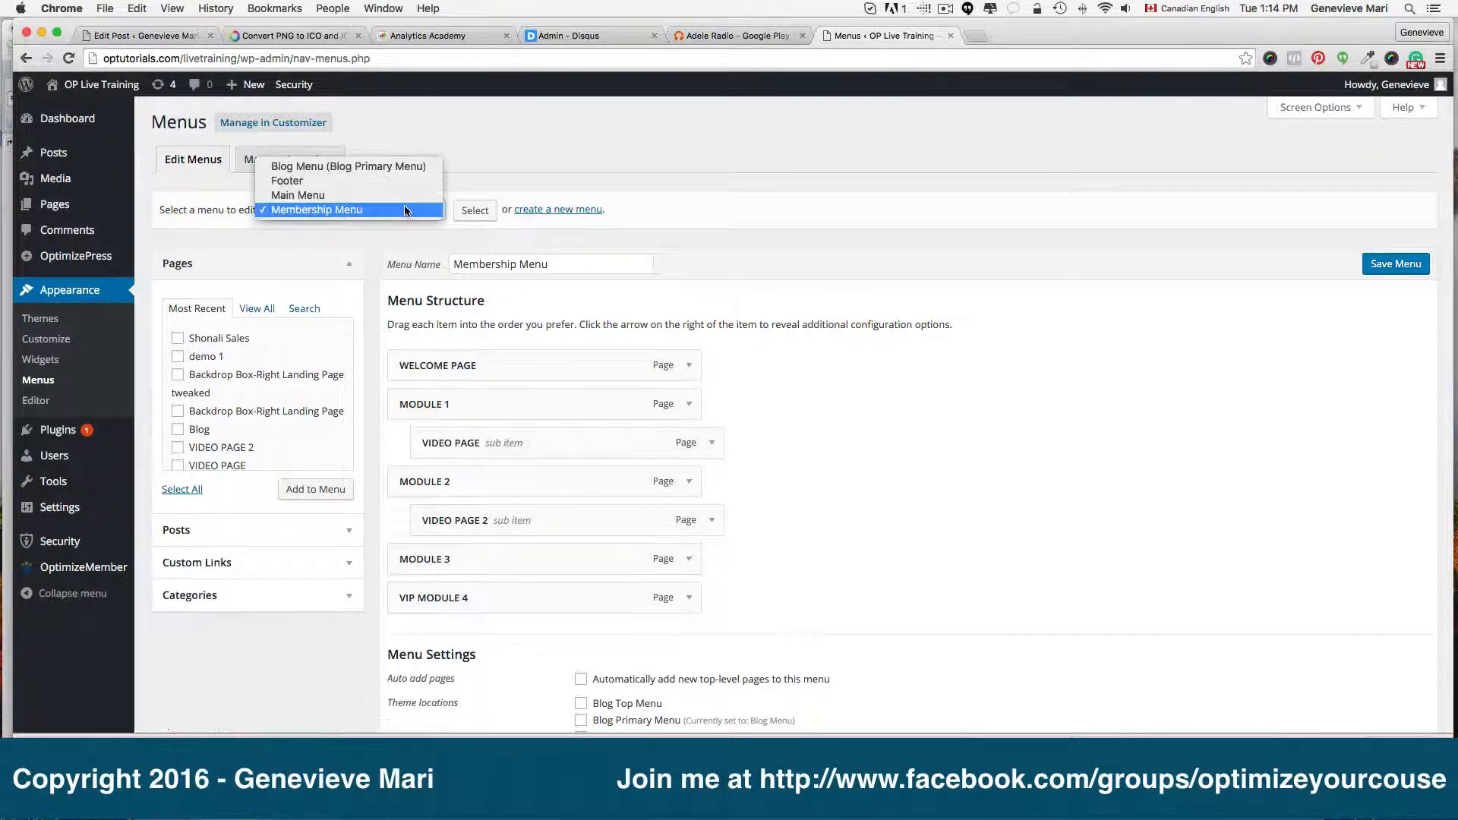
{"action": "left_click", "coordinate": [349, 167]}
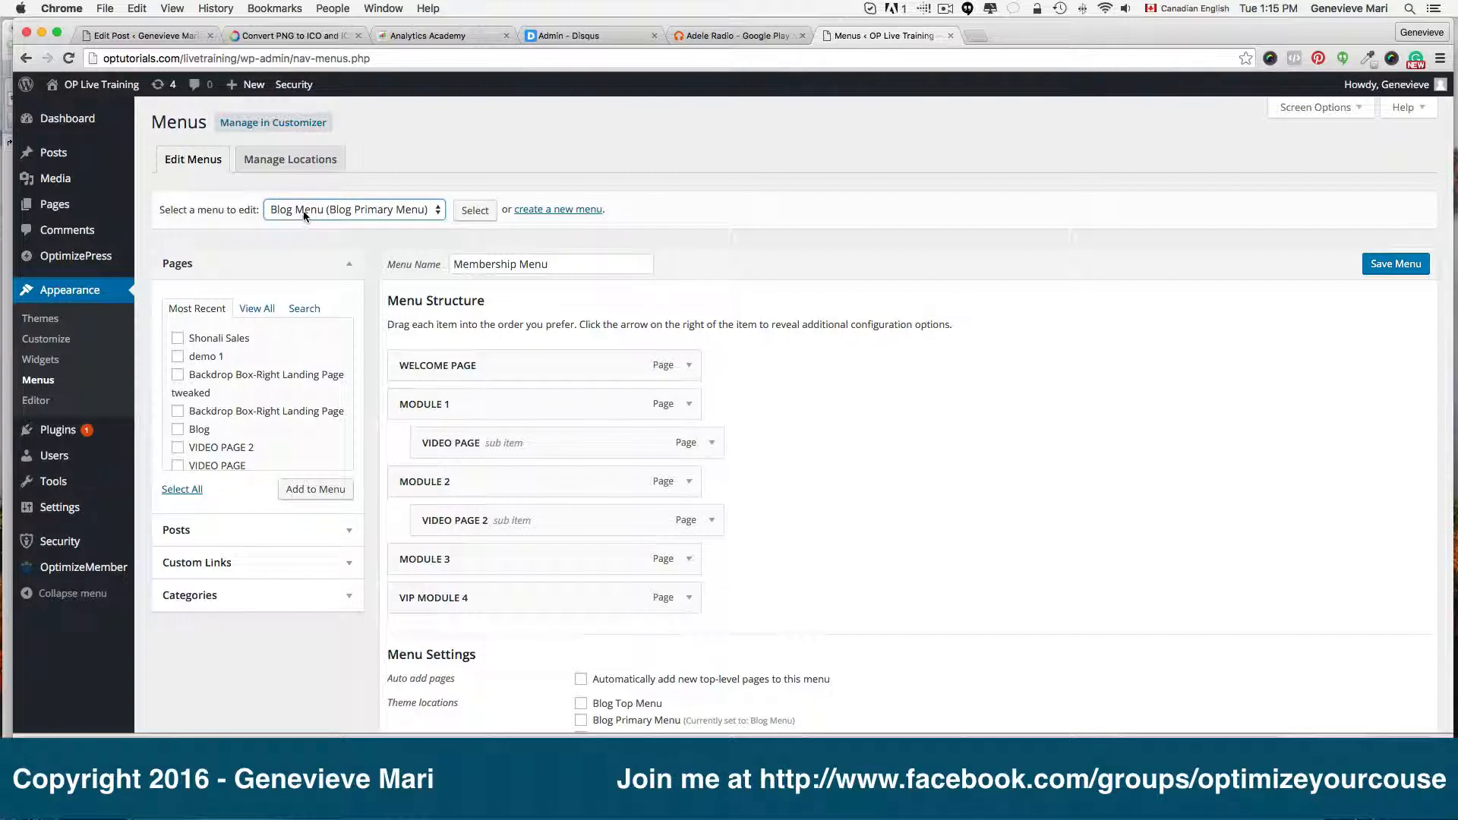
{"action": "left_click", "coordinate": [386, 209]}
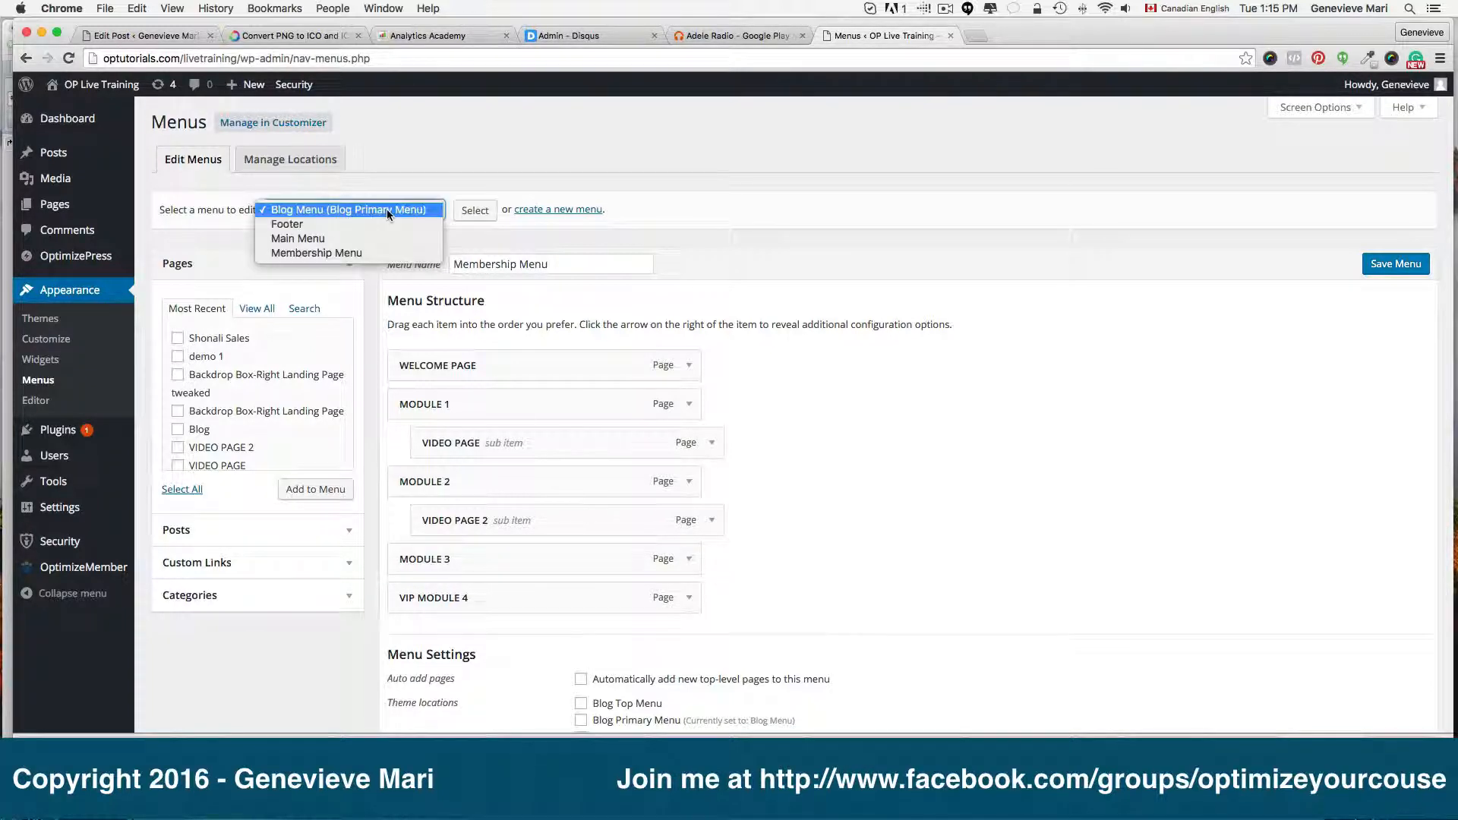
{"action": "left_click", "coordinate": [348, 239]}
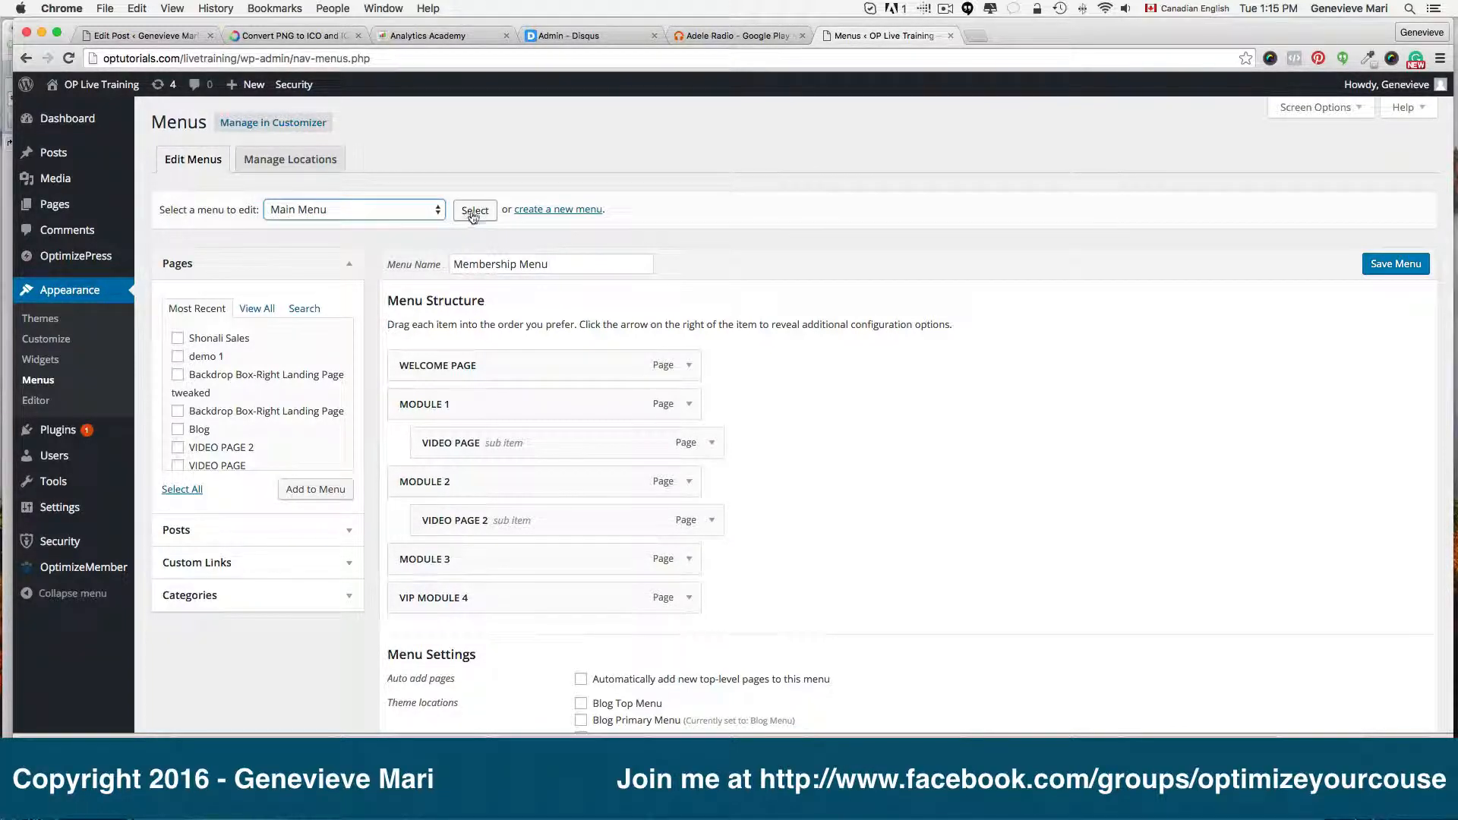
{"action": "left_click", "coordinate": [473, 213]}
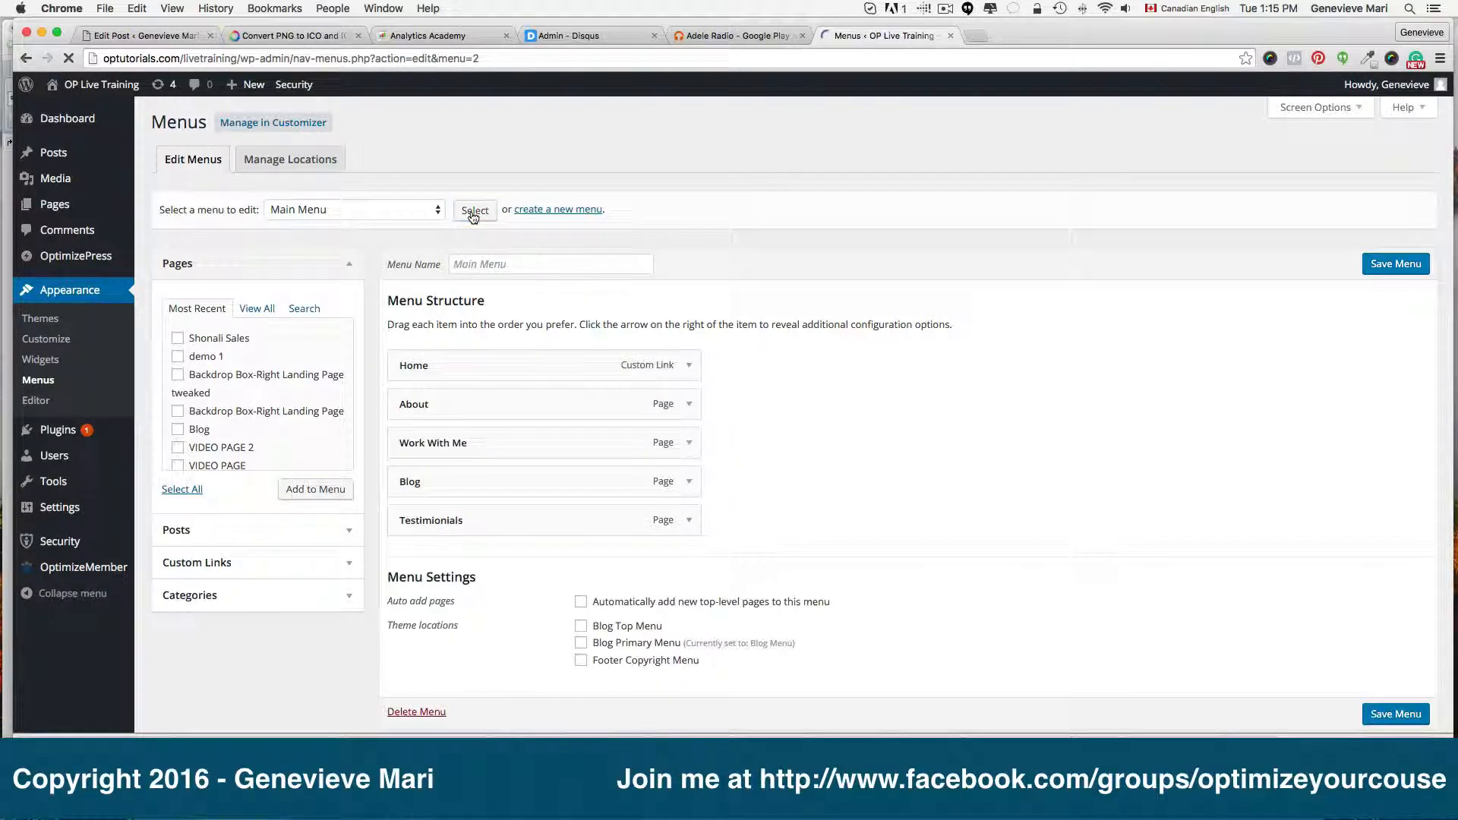
{"action": "left_click", "coordinate": [581, 627]}
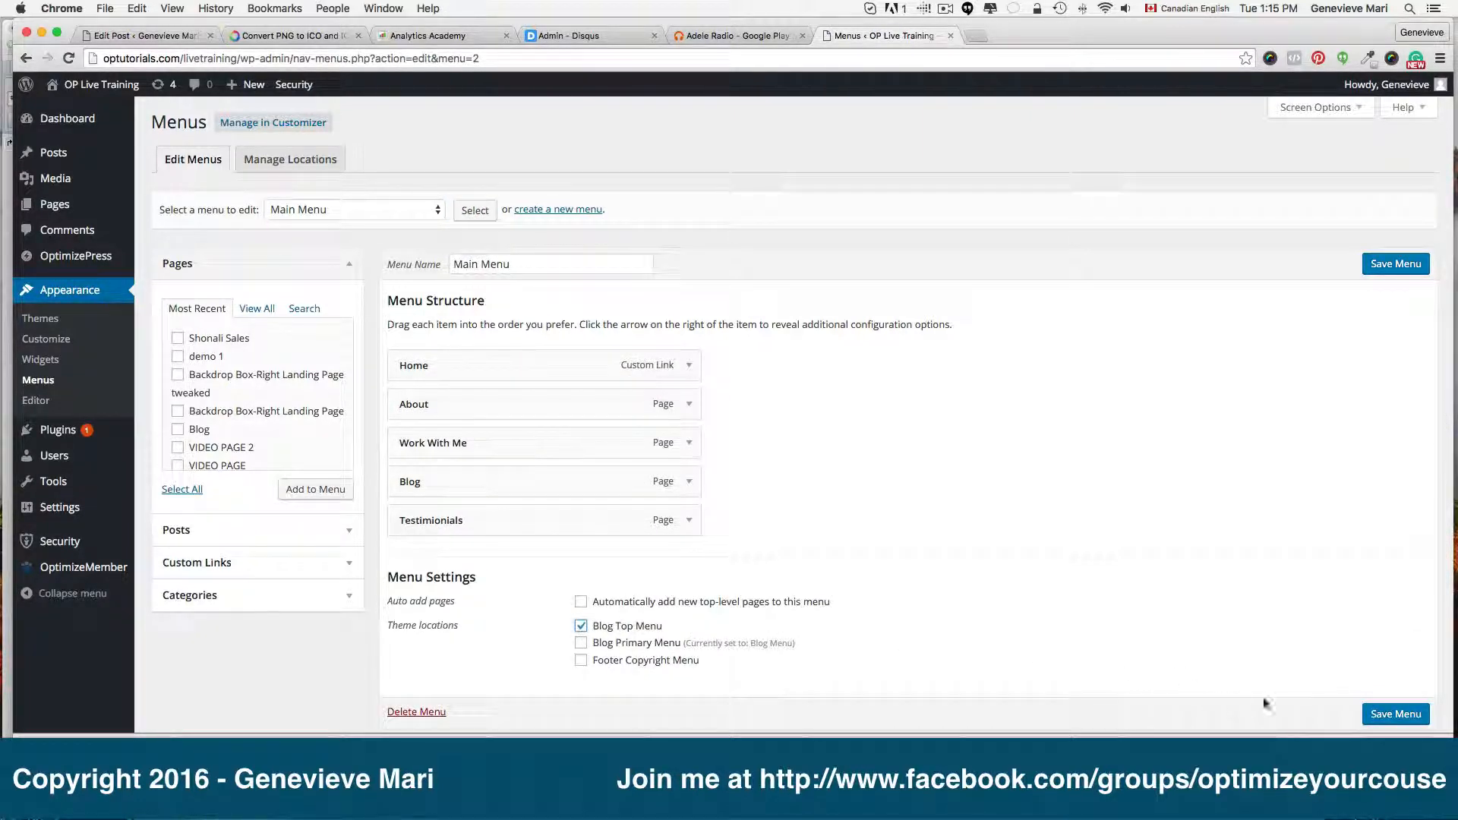
{"action": "left_click", "coordinate": [1389, 714]}
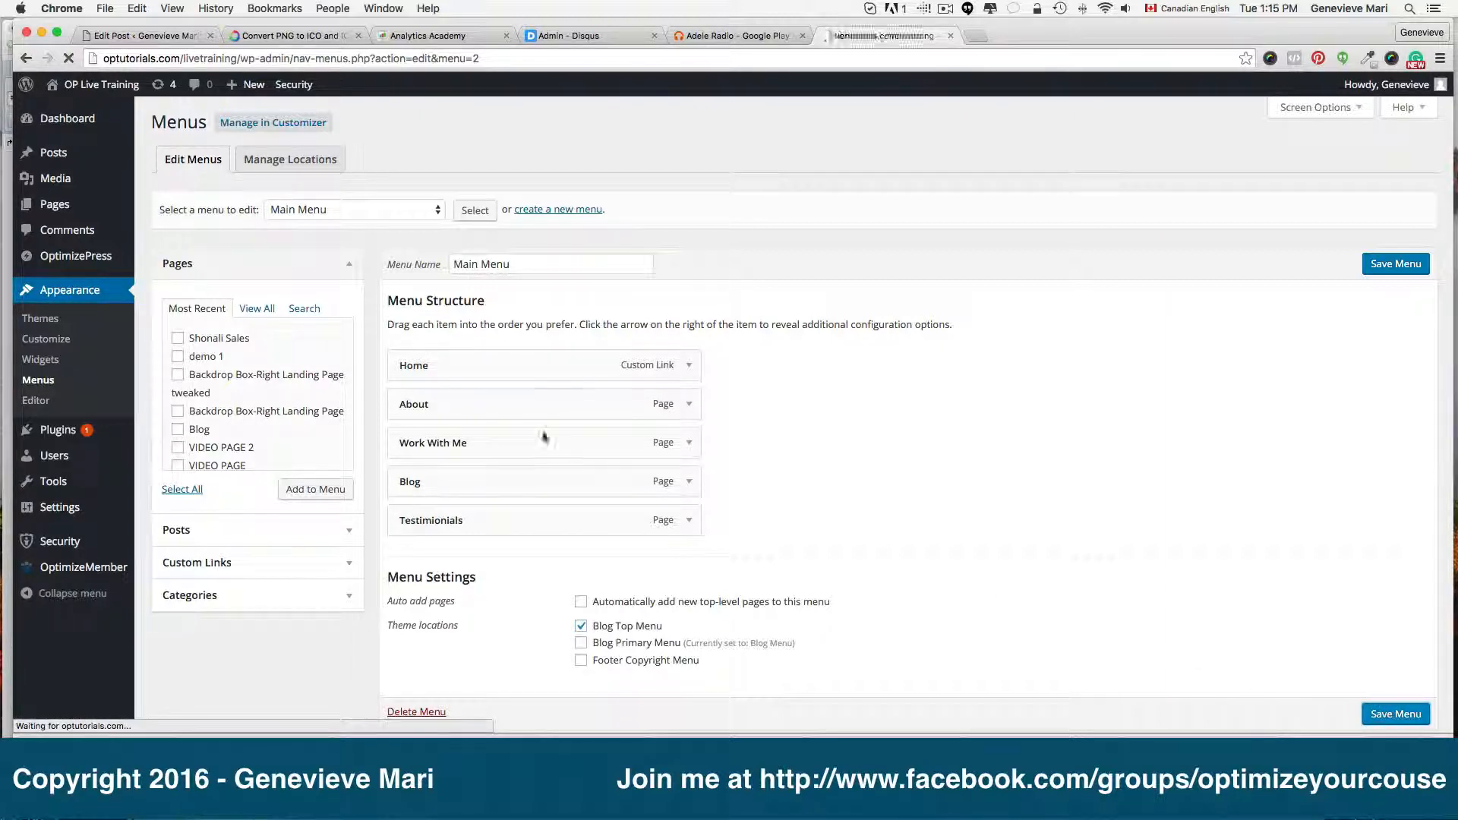
- View the published Blog page in a new browser tab to check its top and primary navigation
{"action": "mouse_move", "coordinate": [64, 212]}
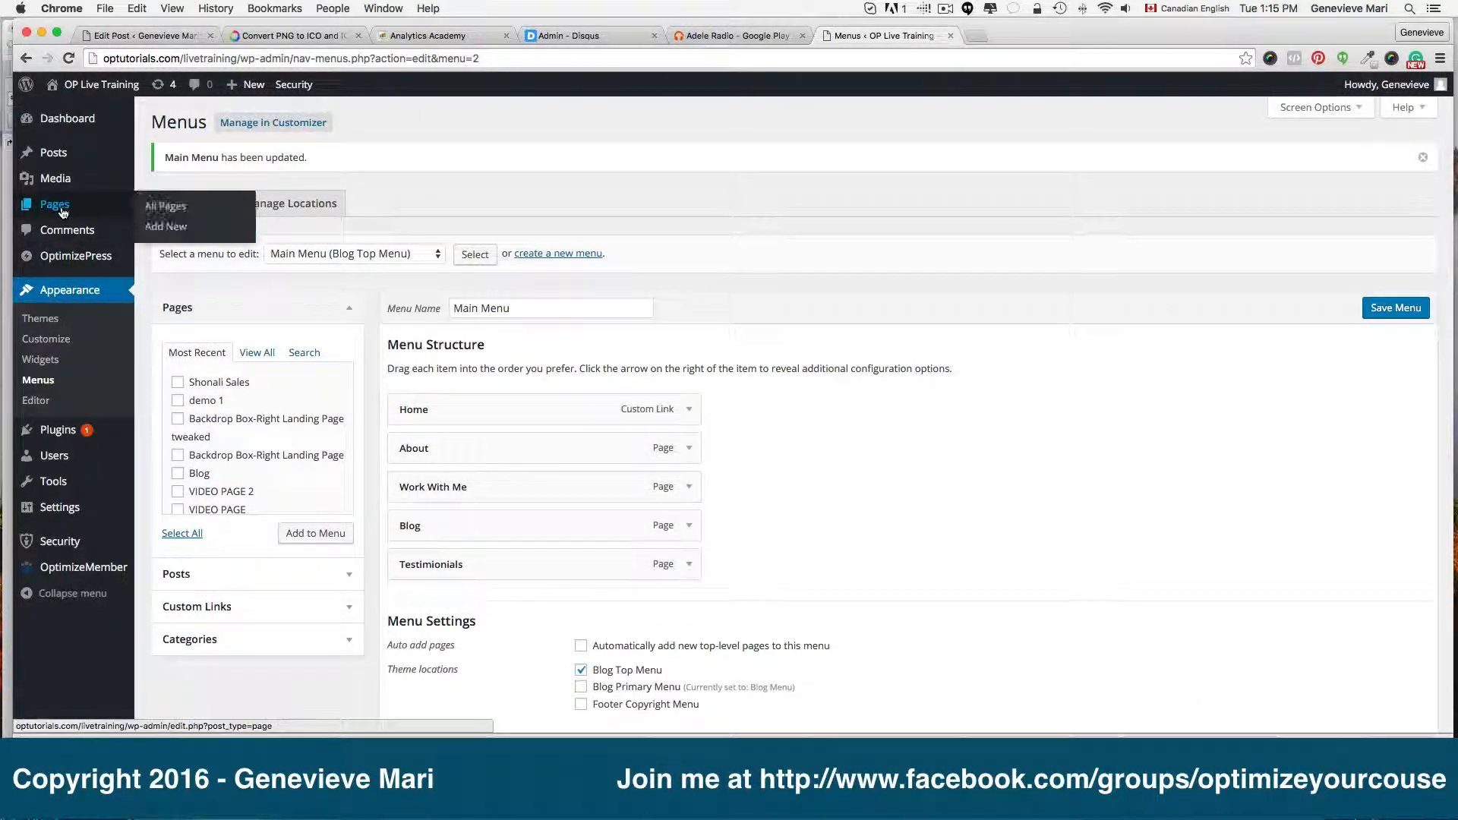
{"action": "left_click", "coordinate": [64, 210]}
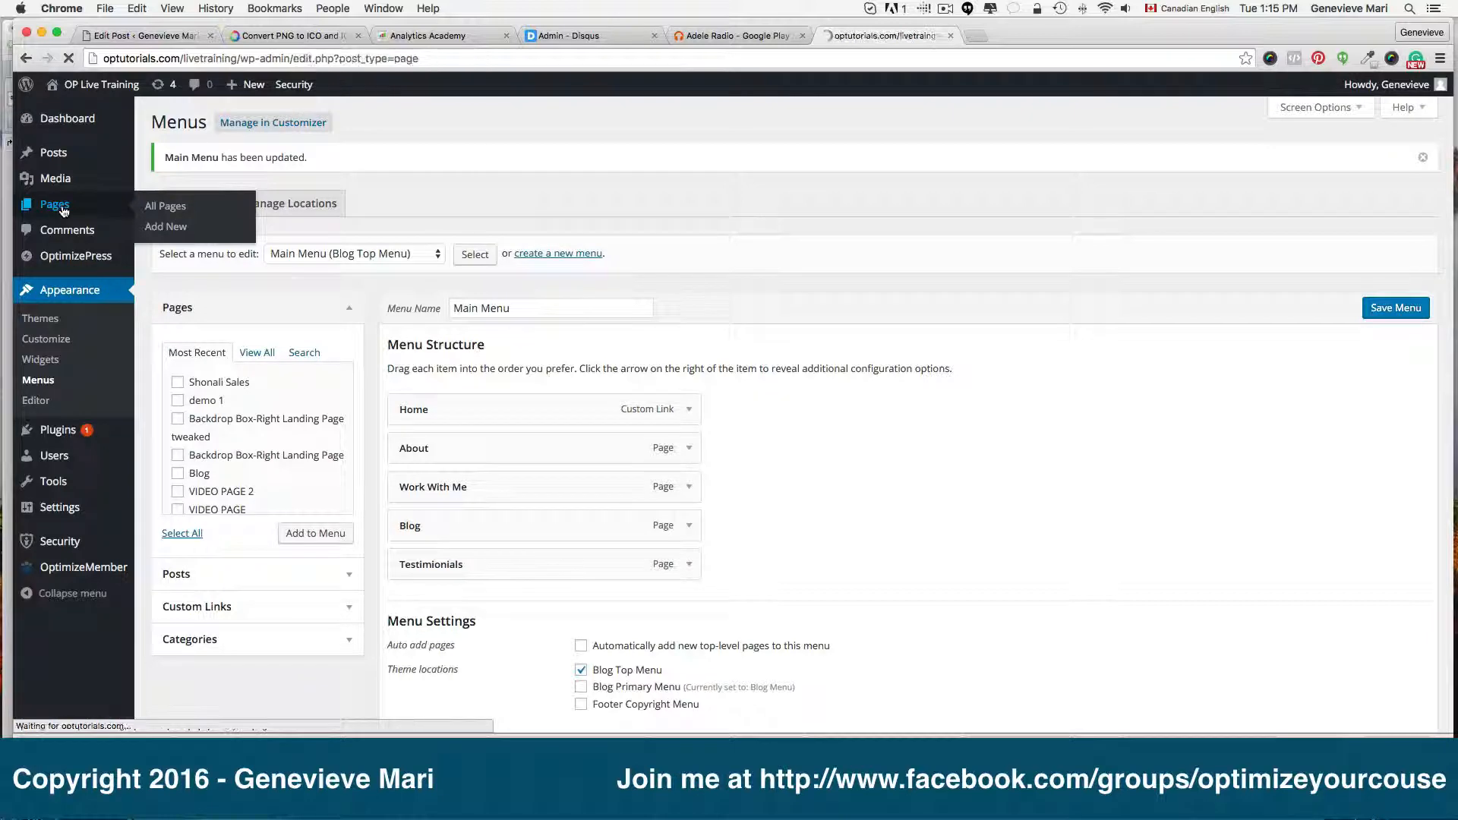
{"action": "scroll", "coordinate": [257, 413], "scroll_direction": "down", "scroll_amount": 3}
{"action": "scroll", "coordinate": [257, 413], "scroll_direction": "down", "scroll_amount": 2}
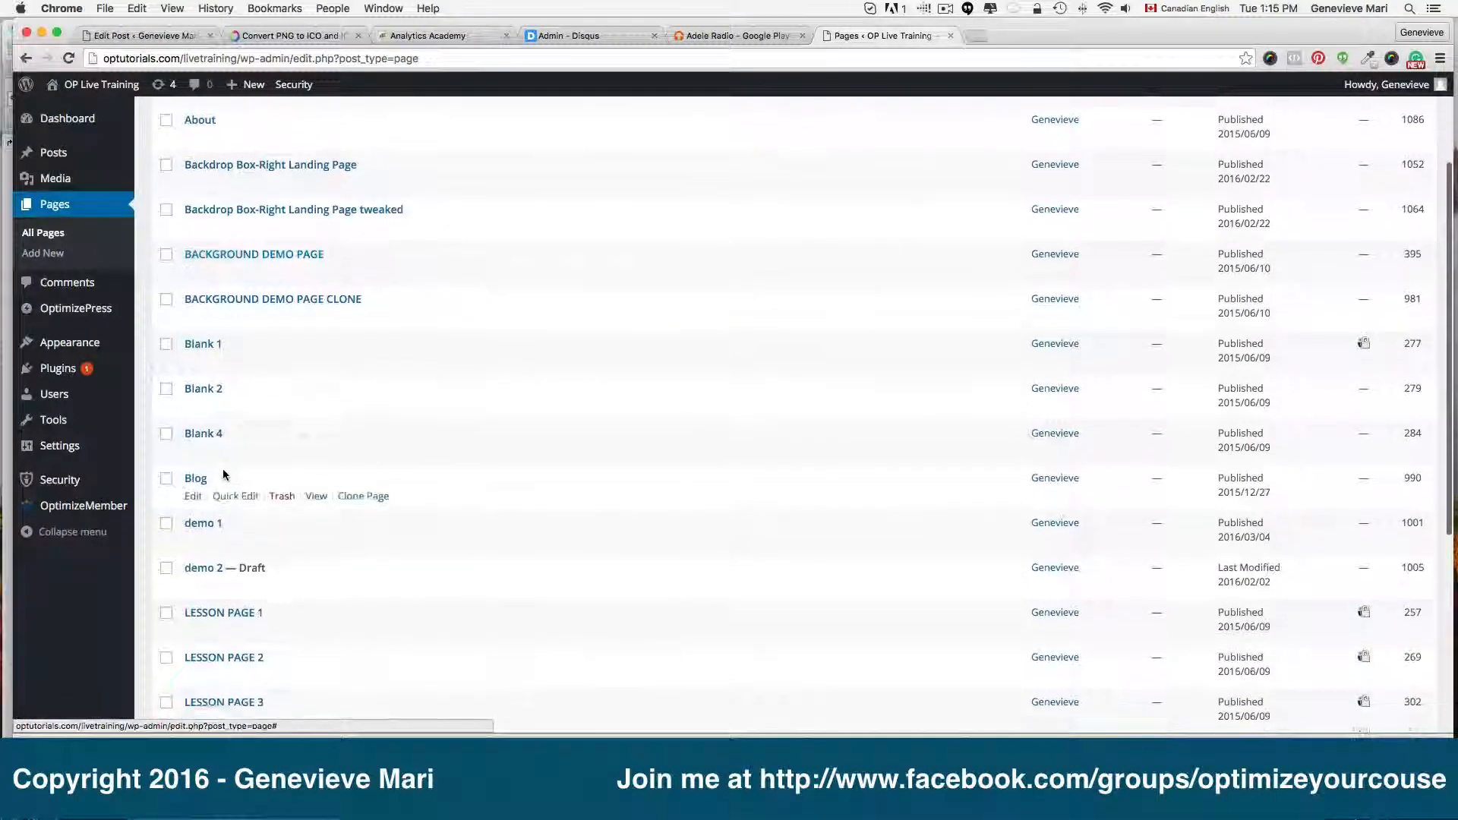
{"action": "right_click", "coordinate": [316, 494]}
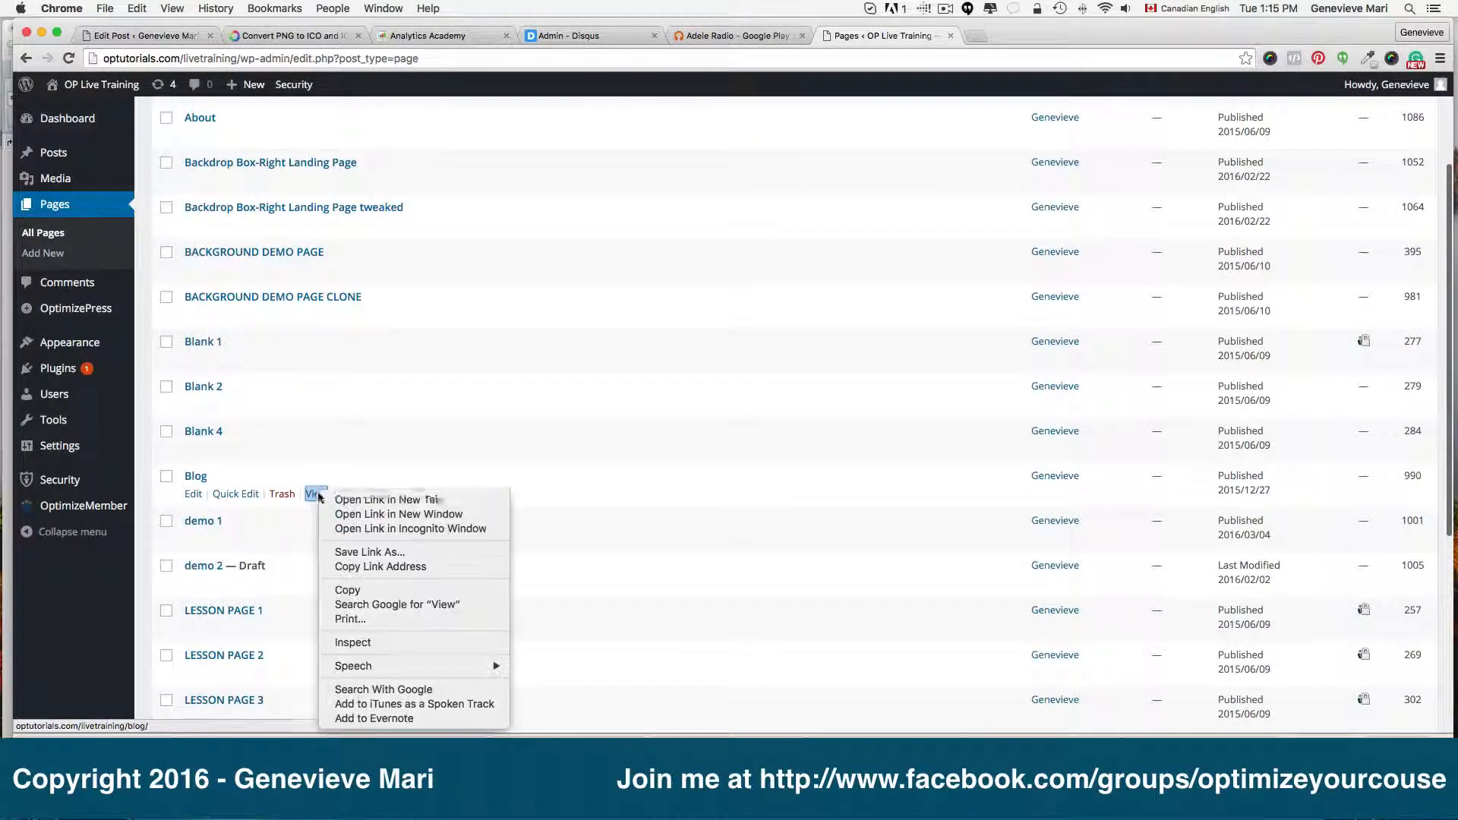
{"action": "left_click", "coordinate": [365, 500]}
{"action": "left_click", "coordinate": [1013, 42]}
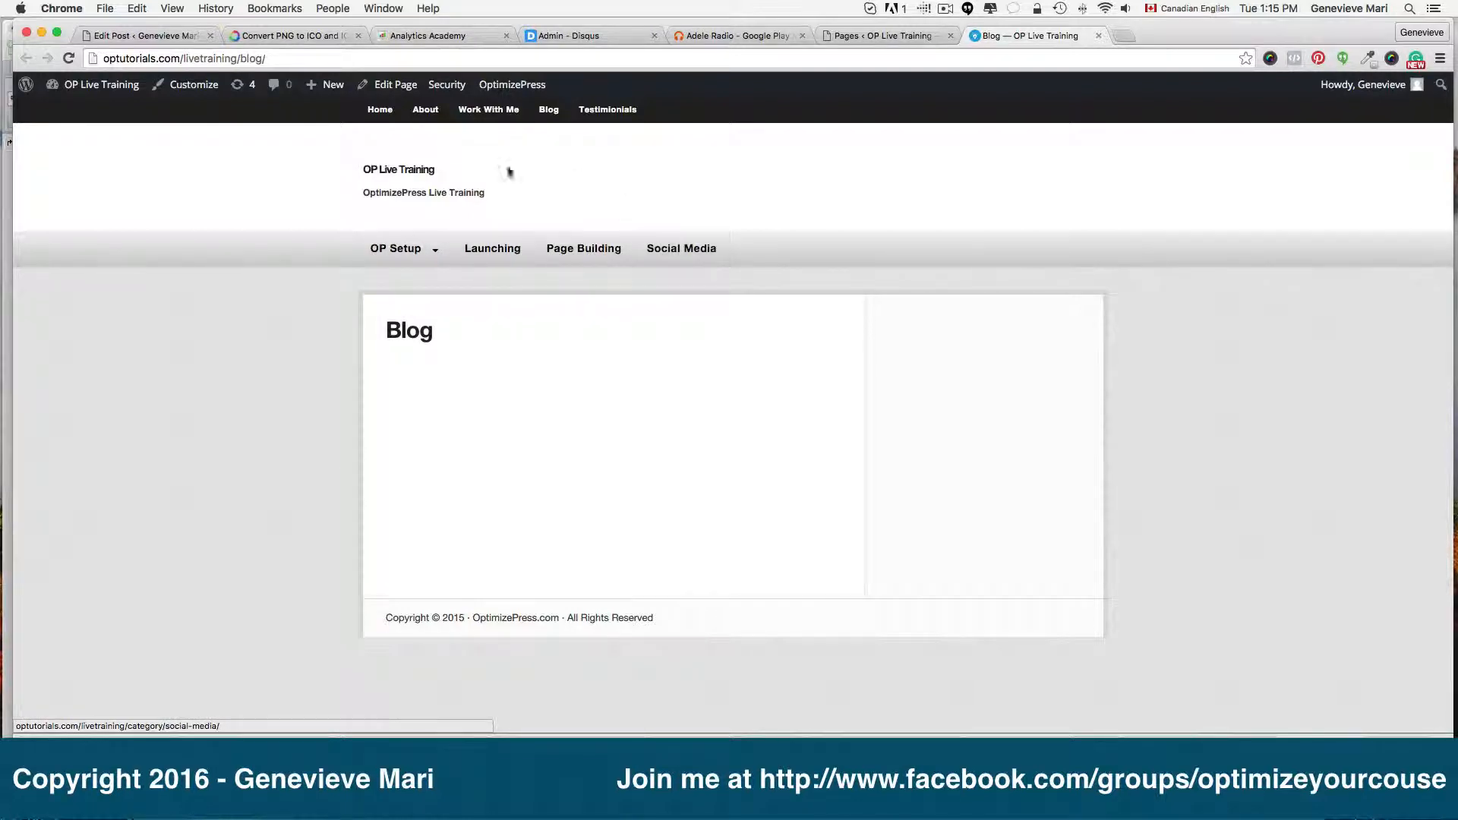
- Return to the site admin and review the Header & Logo Setup and other Global Settings in the OptimizePress dashboard
{"action": "left_click", "coordinate": [888, 38]}
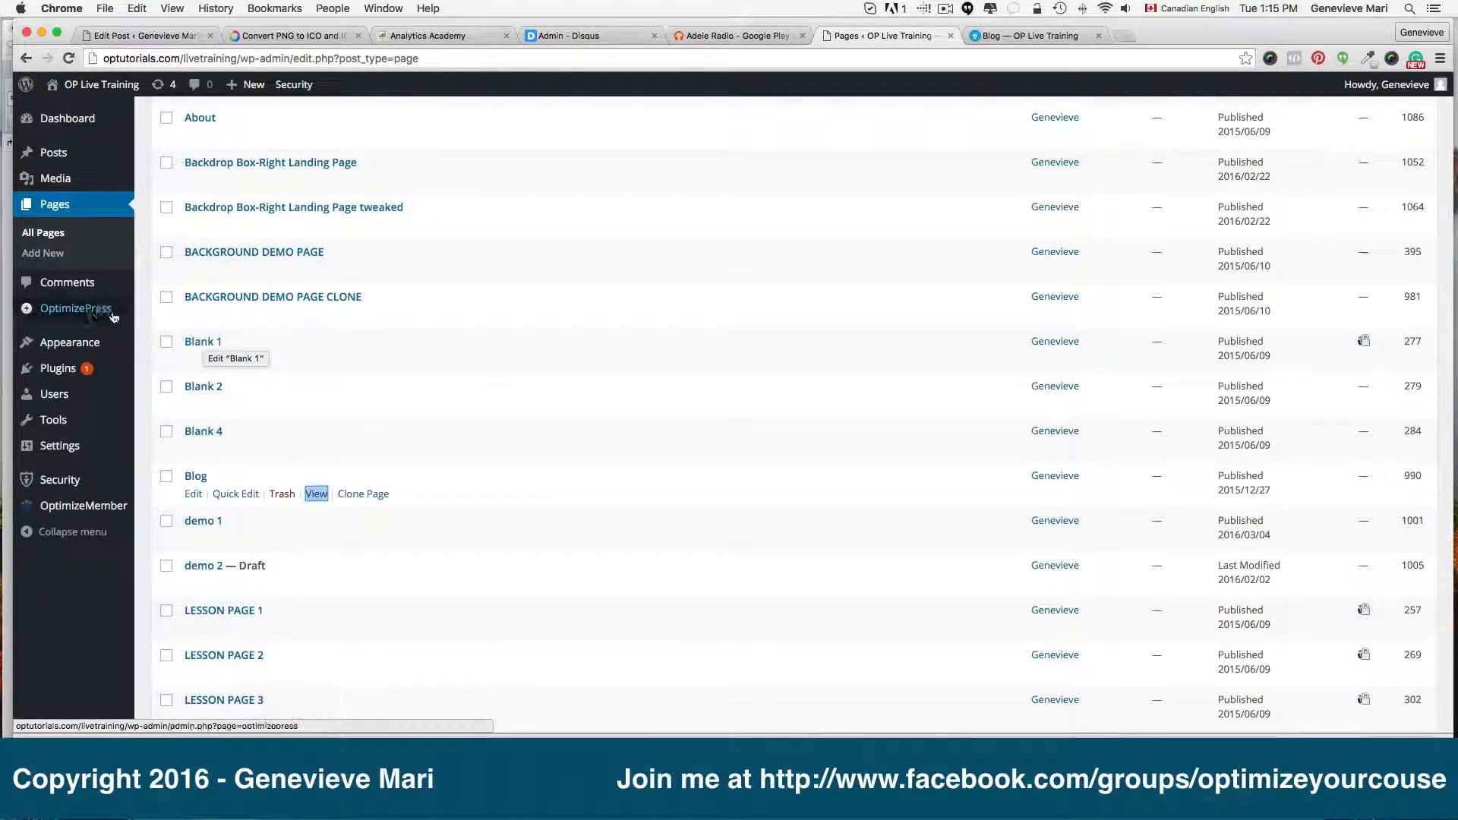
{"action": "mouse_move", "coordinate": [95, 312]}
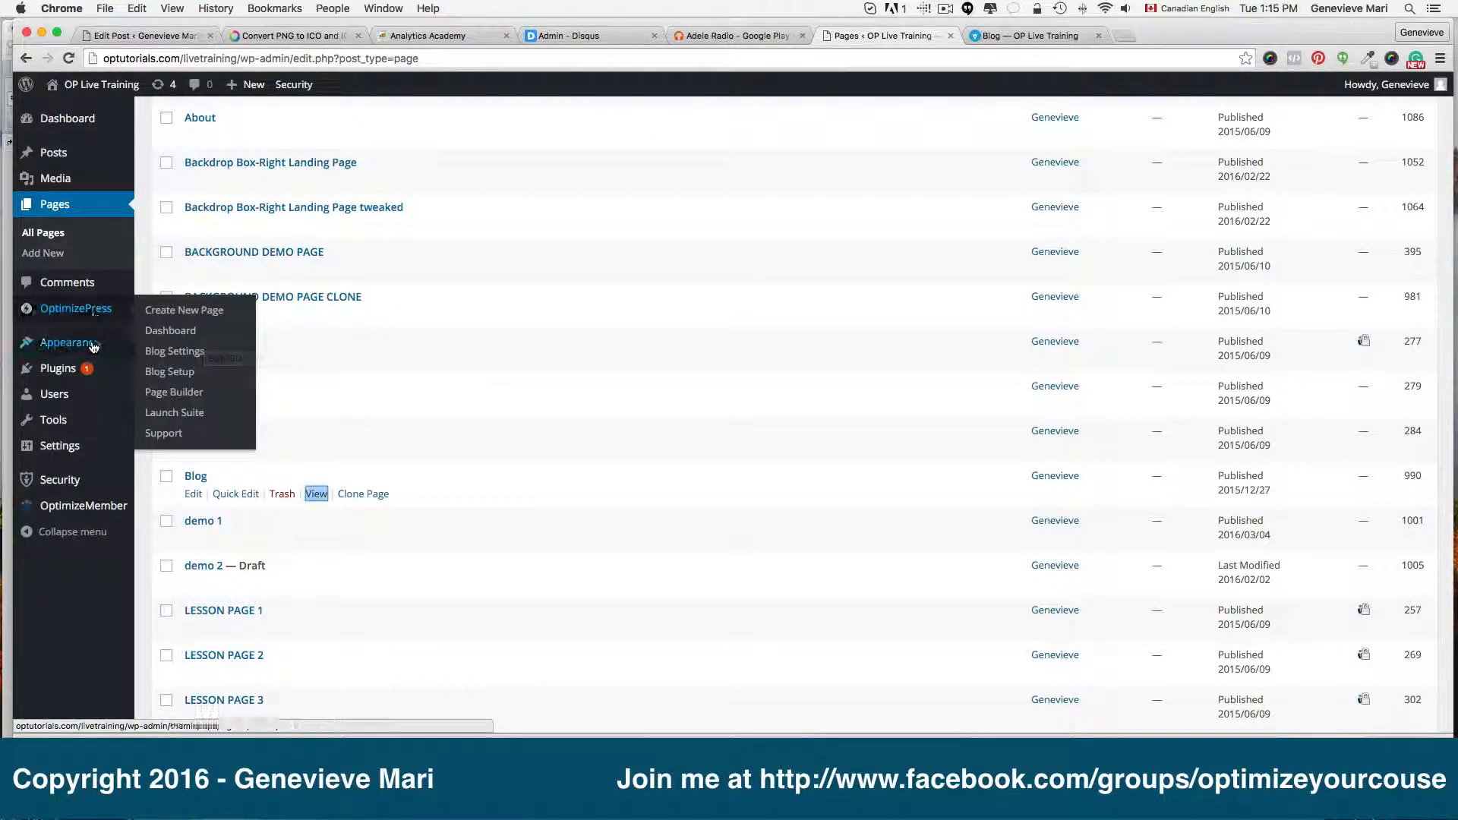
{"action": "left_click", "coordinate": [164, 331]}
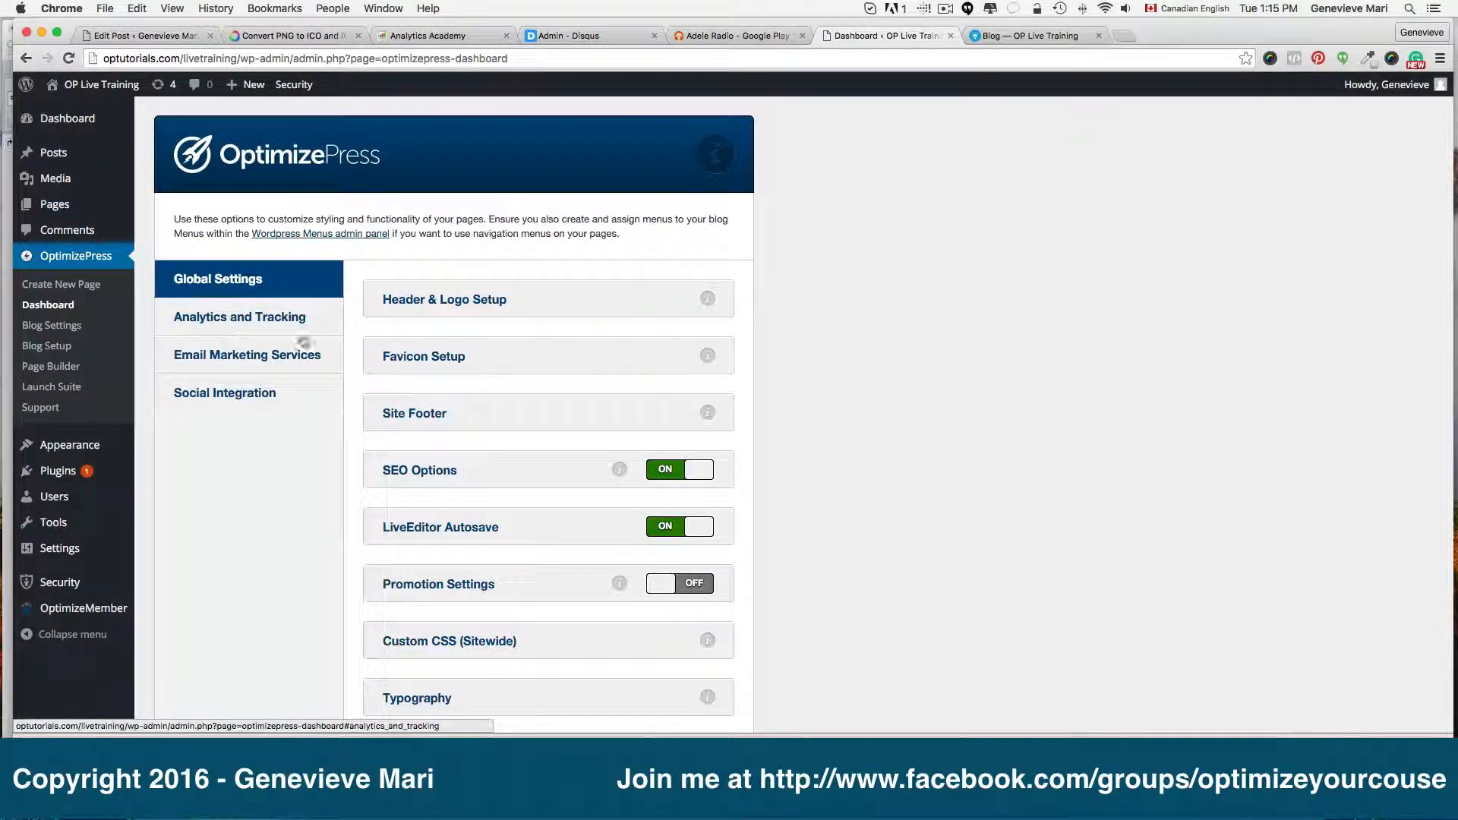
{"action": "left_click", "coordinate": [452, 301]}
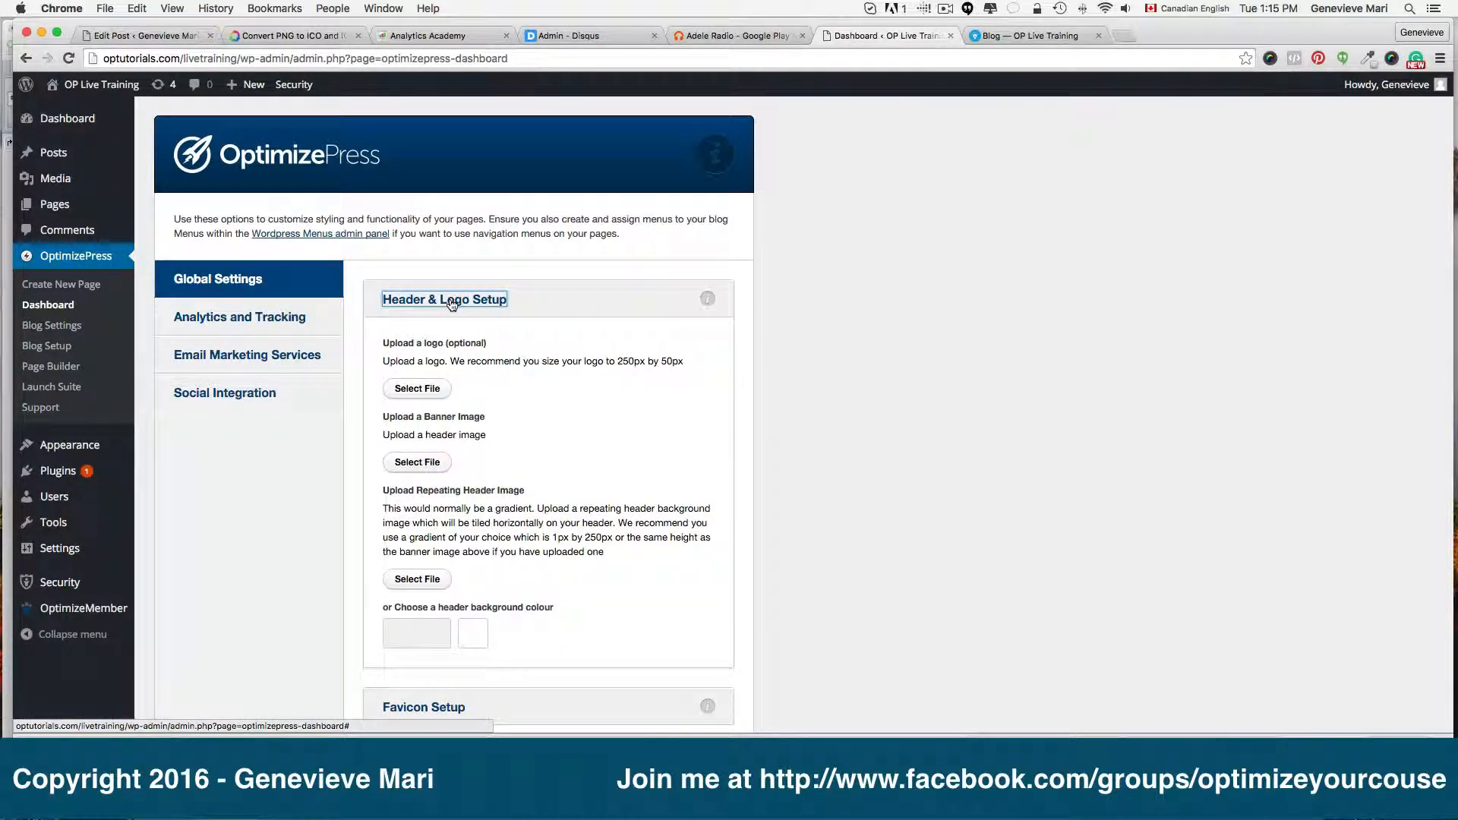
{"action": "left_click", "coordinate": [453, 301]}
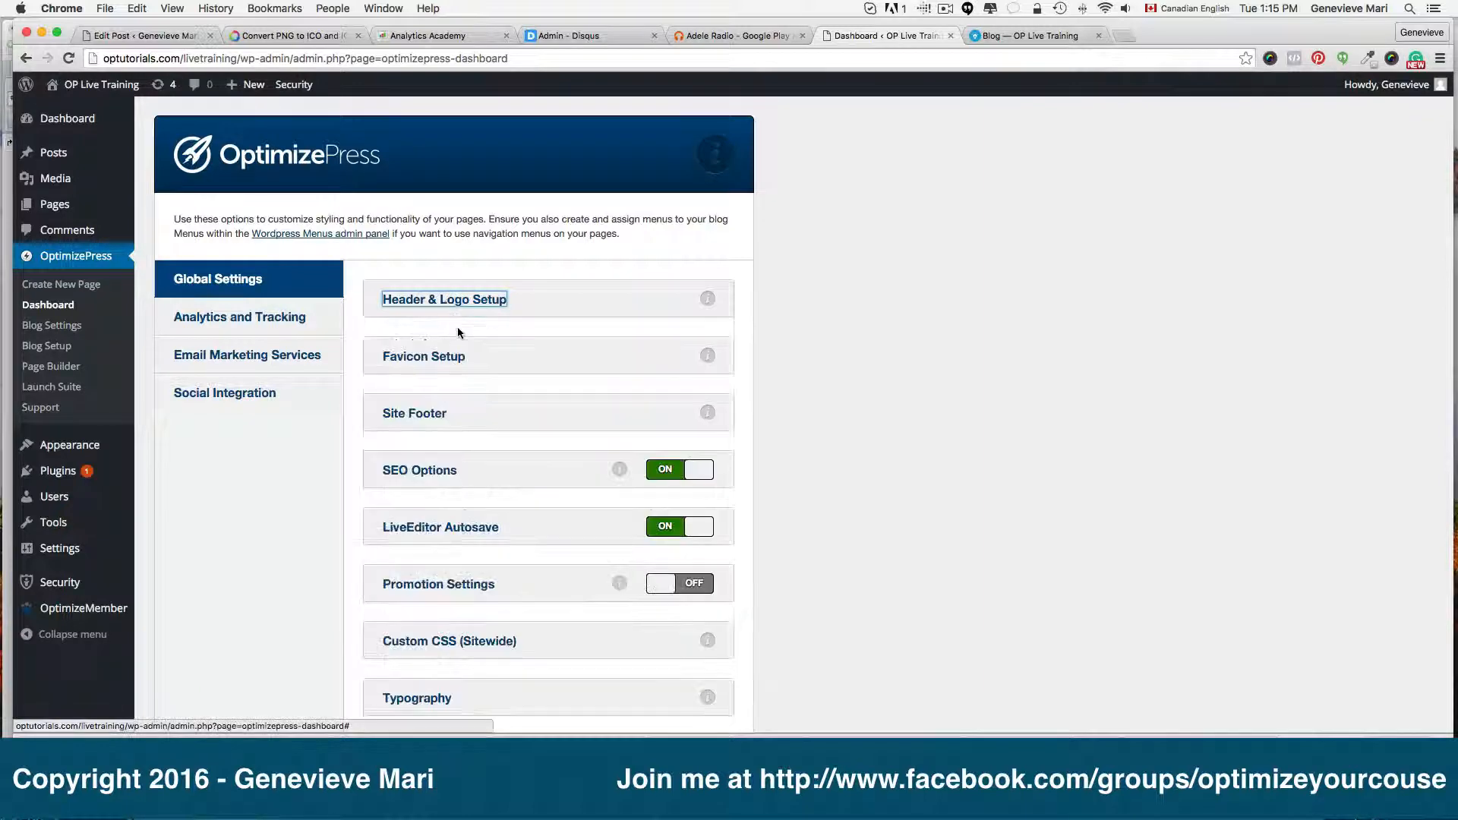
{"action": "scroll", "coordinate": [457, 327], "scroll_direction": "down", "scroll_amount": 2}
{"action": "scroll", "coordinate": [458, 332], "scroll_direction": "down", "scroll_amount": 6}
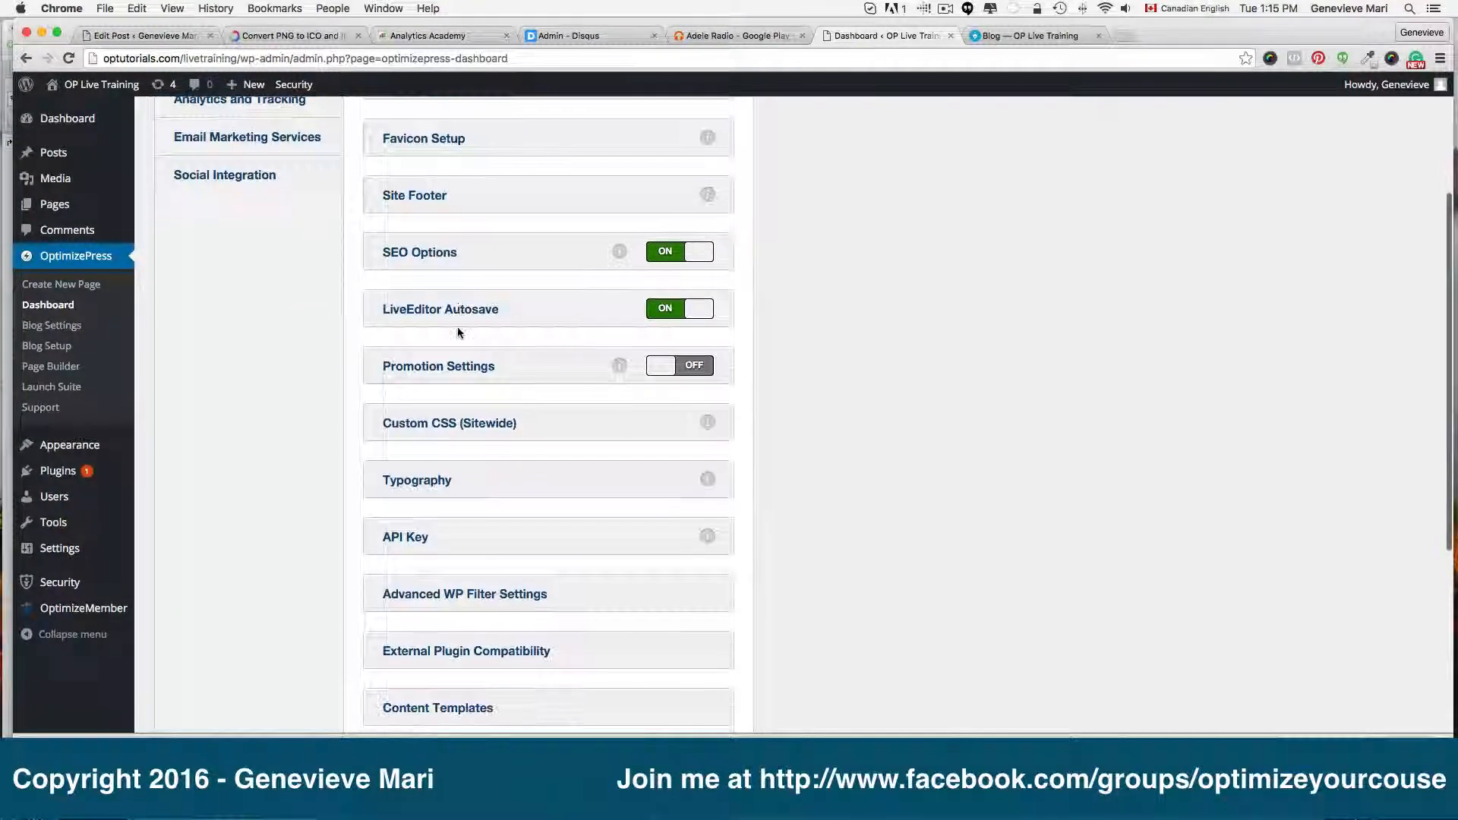
{"action": "scroll", "coordinate": [458, 332], "scroll_direction": "down", "scroll_amount": 2}
{"action": "scroll", "coordinate": [458, 332], "scroll_direction": "up", "scroll_amount": 7}
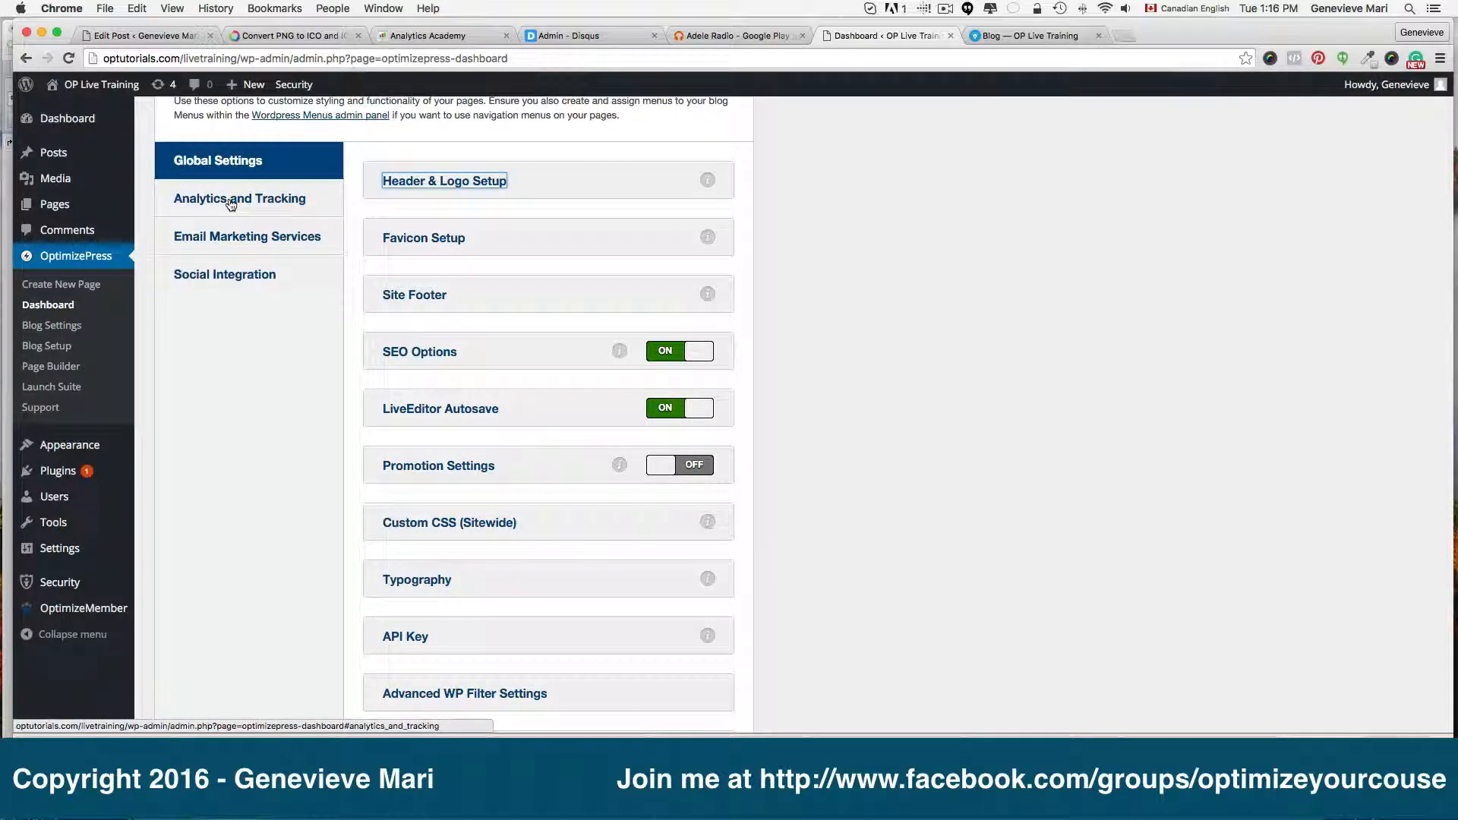
- Open the About page in LiveEditor and expand the Header & Navigation section of its Layout Settings
{"action": "left_click", "coordinate": [61, 208]}
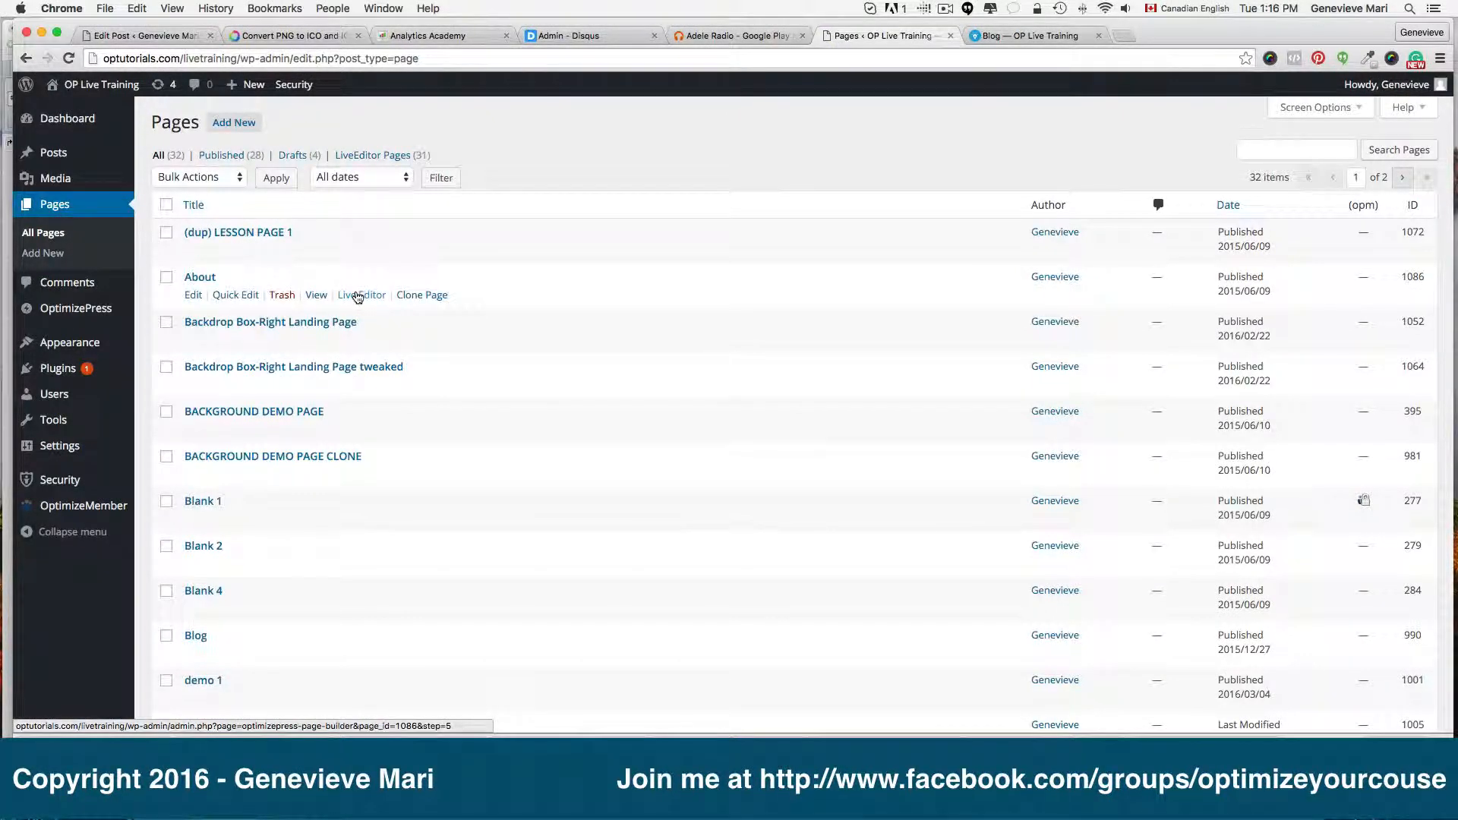
{"action": "left_click", "coordinate": [373, 298]}
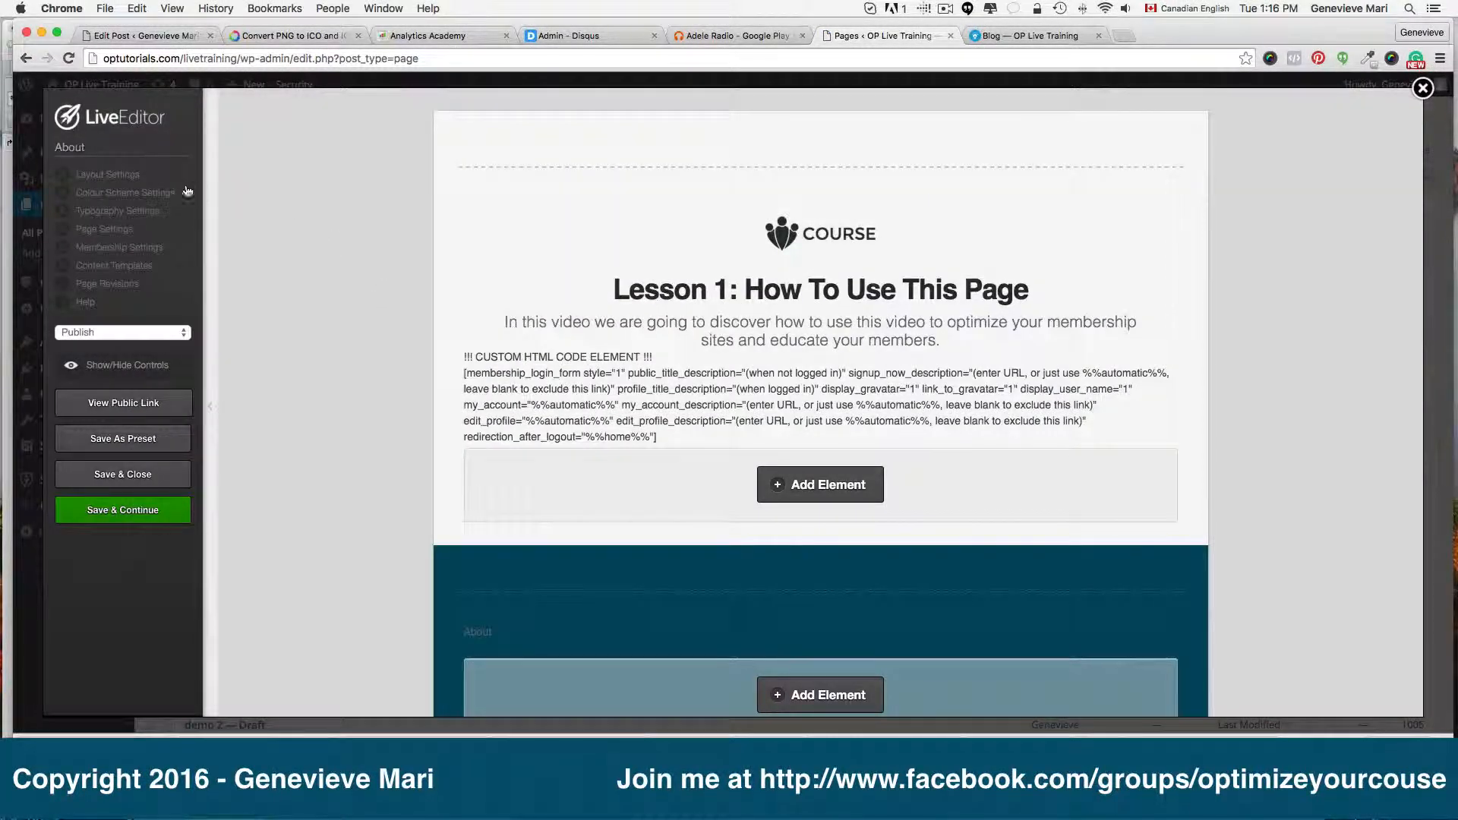
{"action": "left_click", "coordinate": [127, 177]}
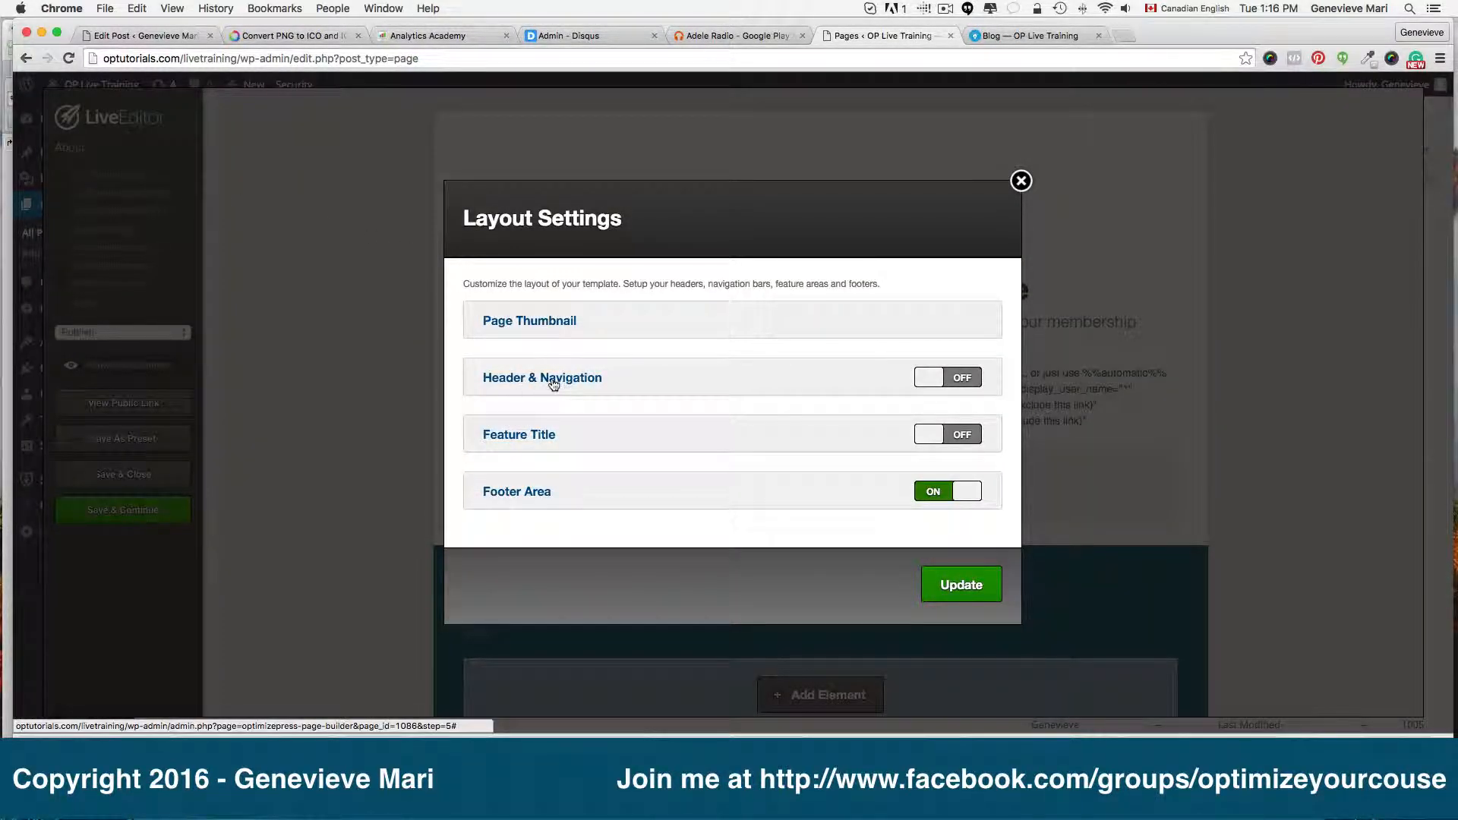
{"action": "left_click", "coordinate": [553, 385]}
- Turn on the Navigation Bar Below Header for the About page and assign the Main Menu to it
{"action": "scroll", "coordinate": [634, 439], "scroll_direction": "down", "scroll_amount": 2}
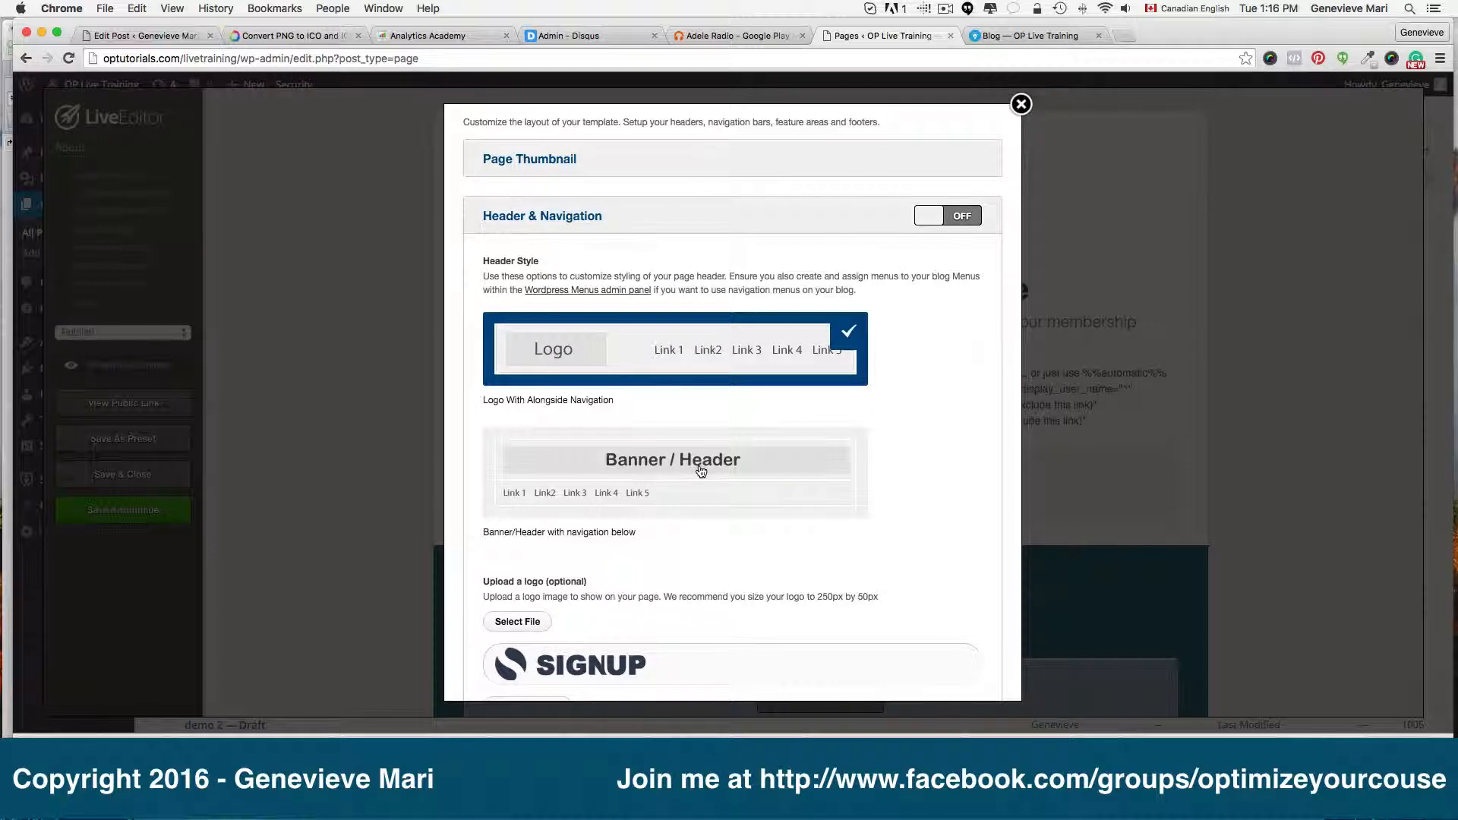
{"action": "scroll", "coordinate": [701, 472], "scroll_direction": "down", "scroll_amount": 10}
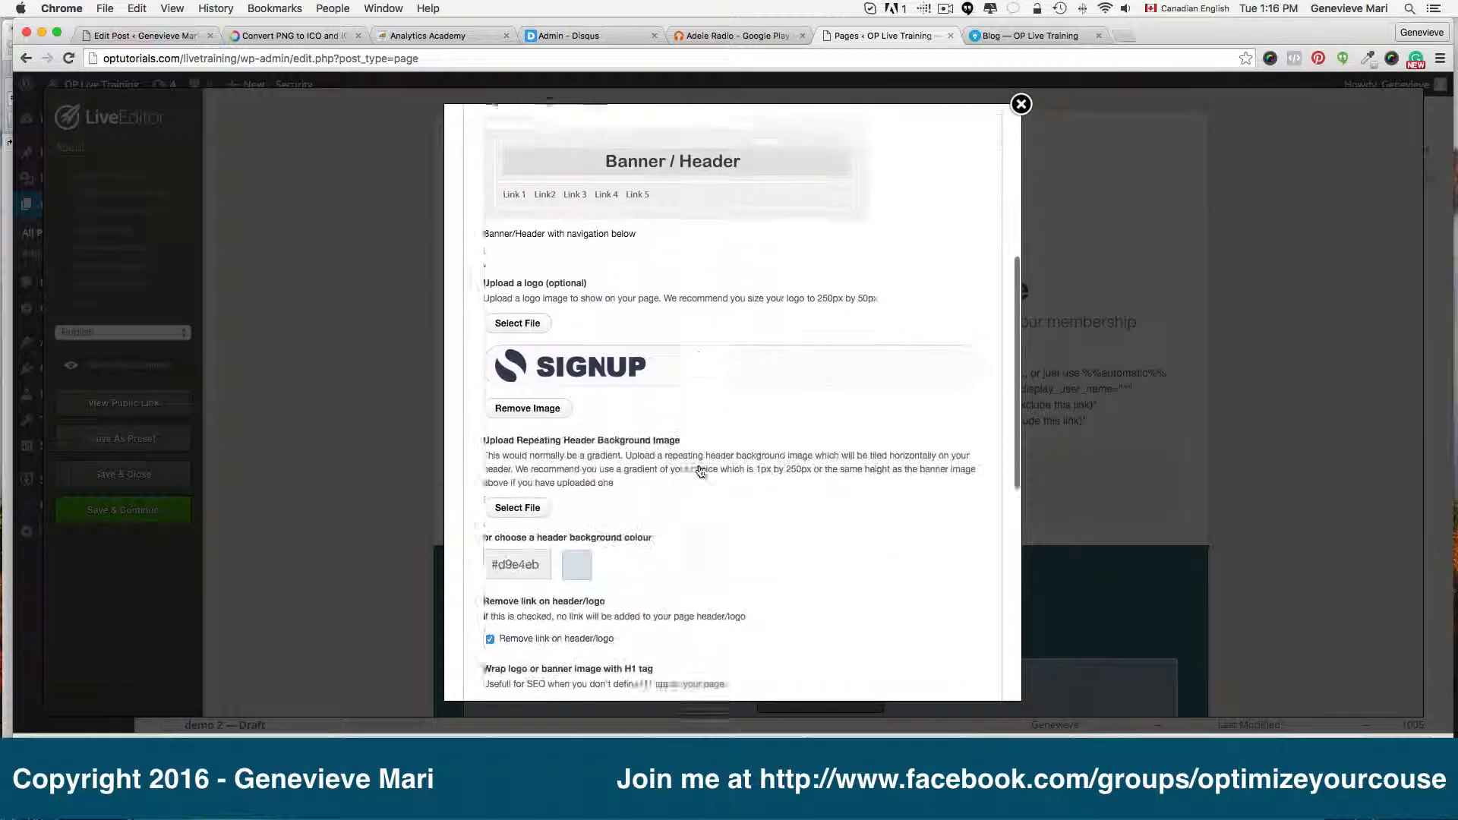
{"action": "scroll", "coordinate": [700, 472], "scroll_direction": "down", "scroll_amount": 5}
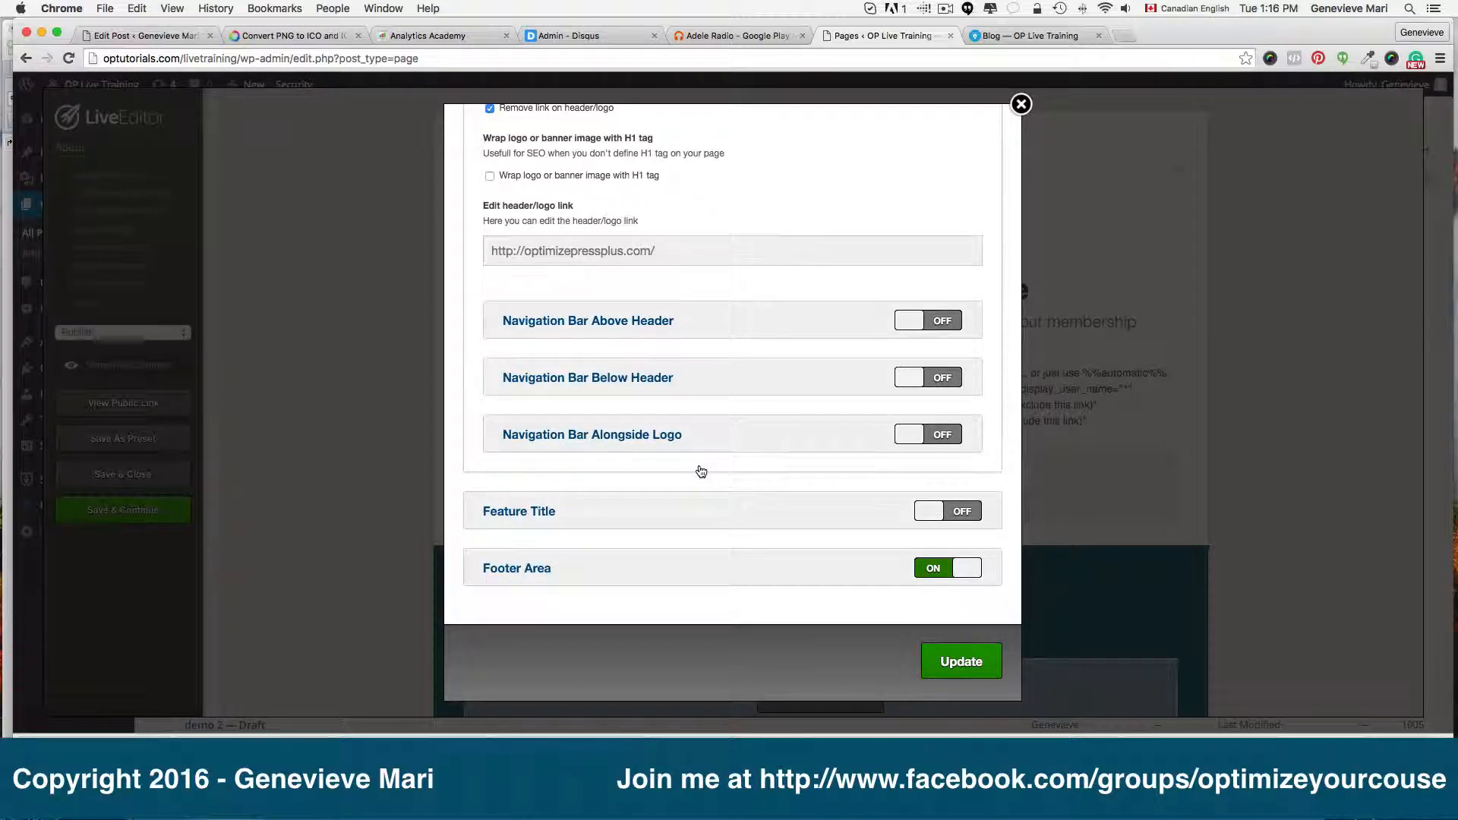
{"action": "left_click", "coordinate": [946, 383]}
{"action": "scroll", "coordinate": [774, 417], "scroll_direction": "down", "scroll_amount": 3}
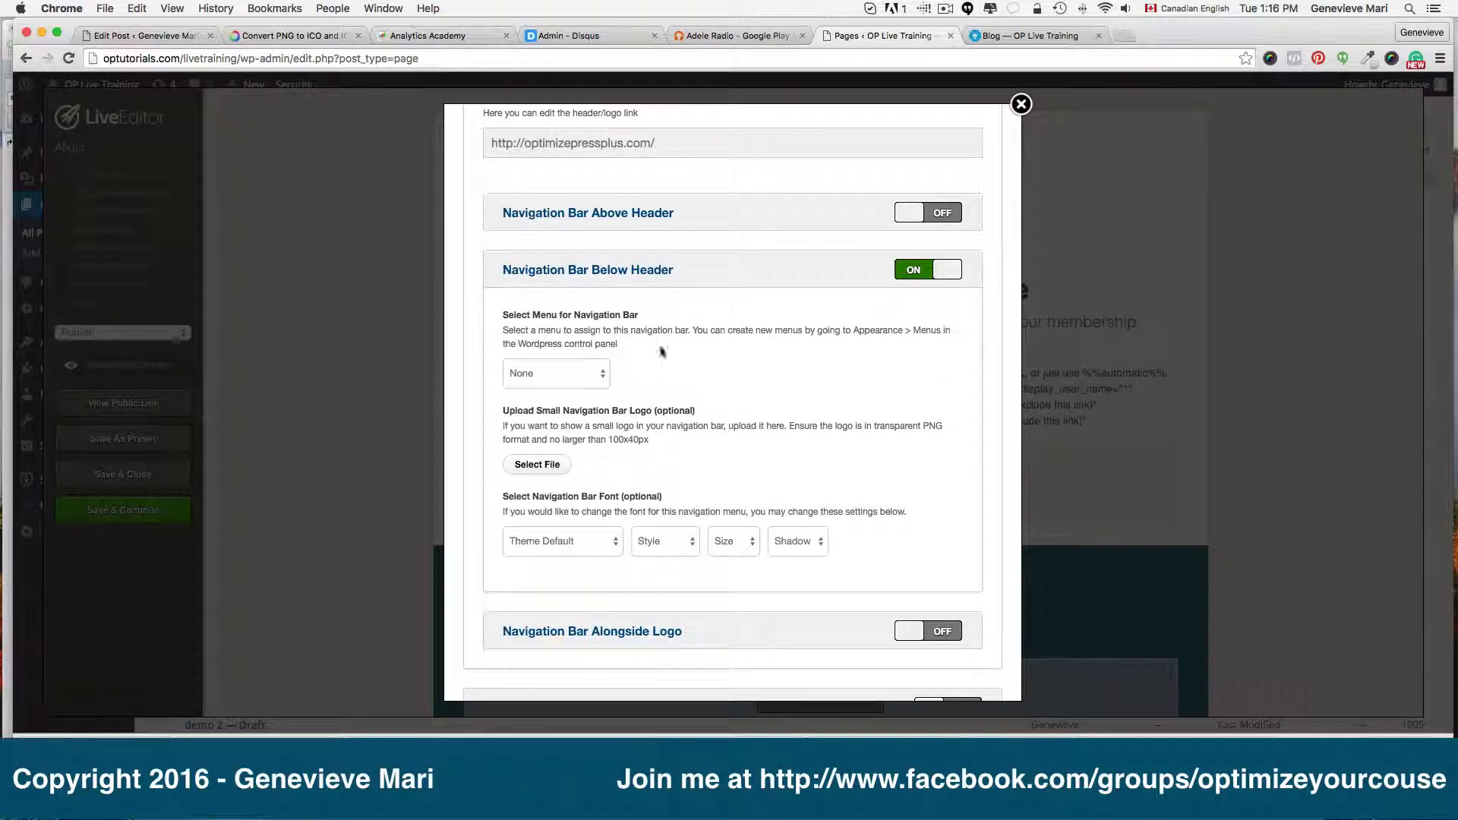
{"action": "left_click", "coordinate": [577, 380]}
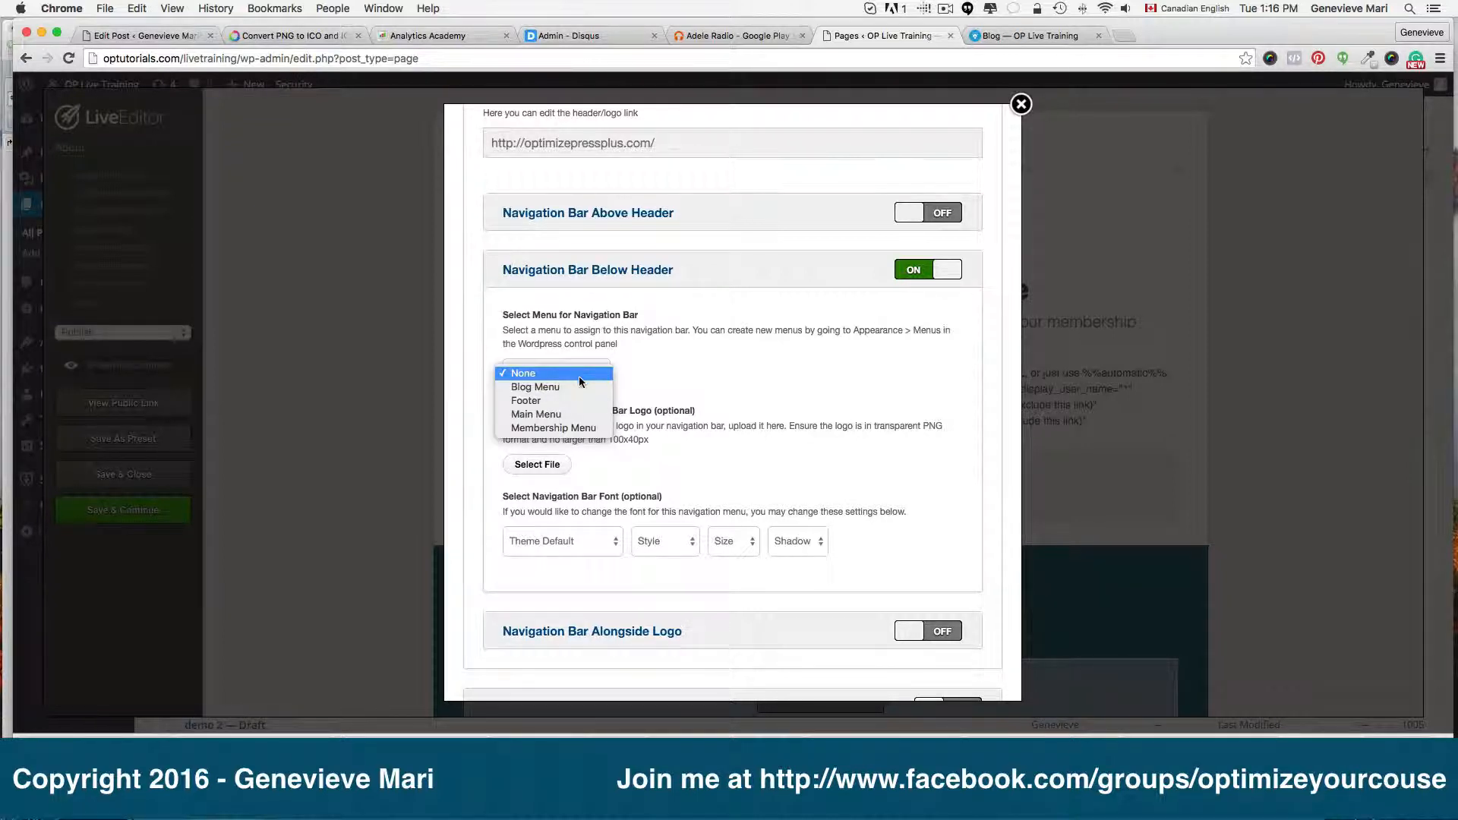
{"action": "left_click", "coordinate": [558, 414]}
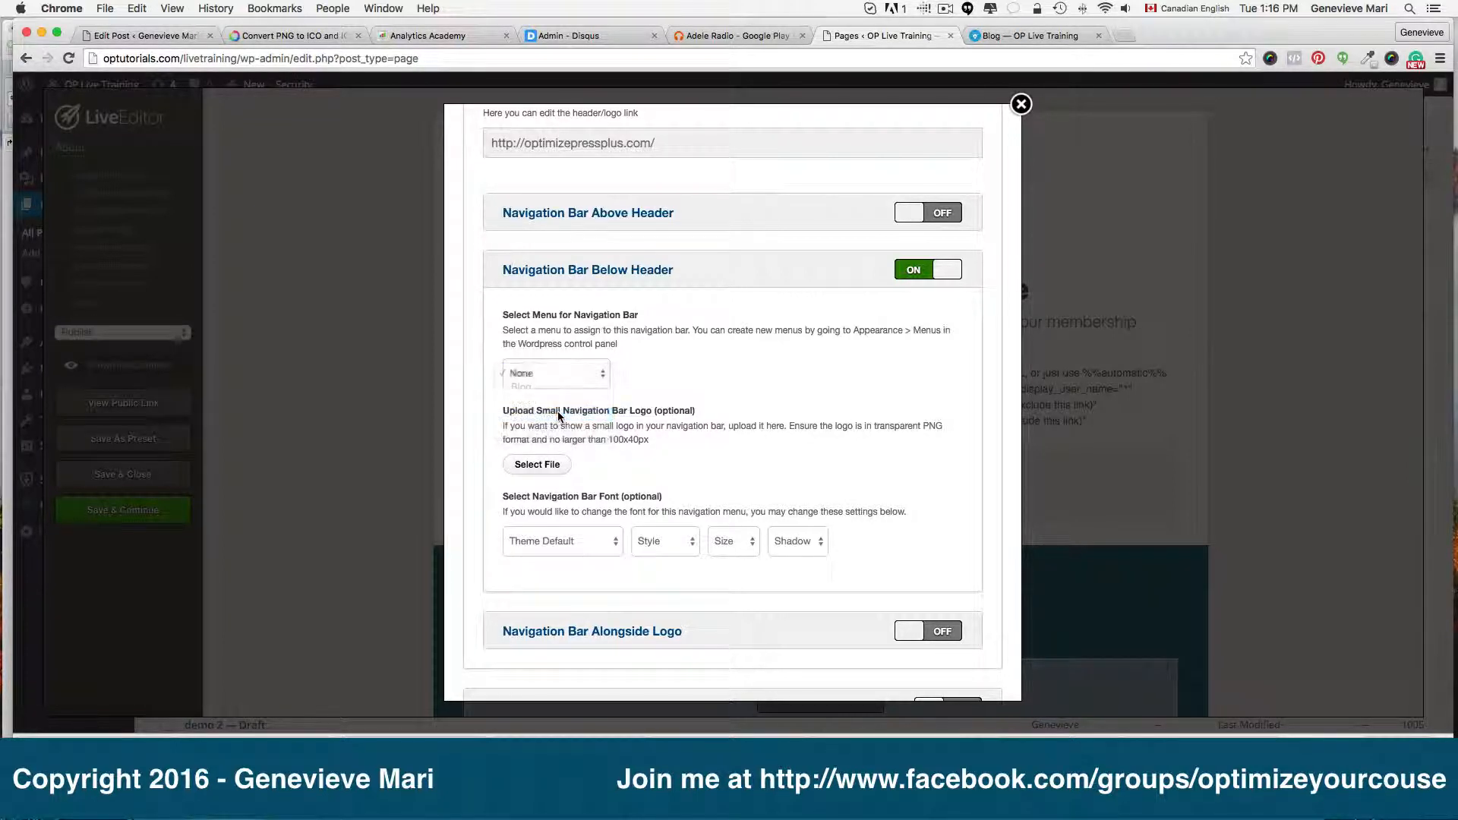
{"action": "scroll", "coordinate": [853, 577], "scroll_direction": "down", "scroll_amount": 3}
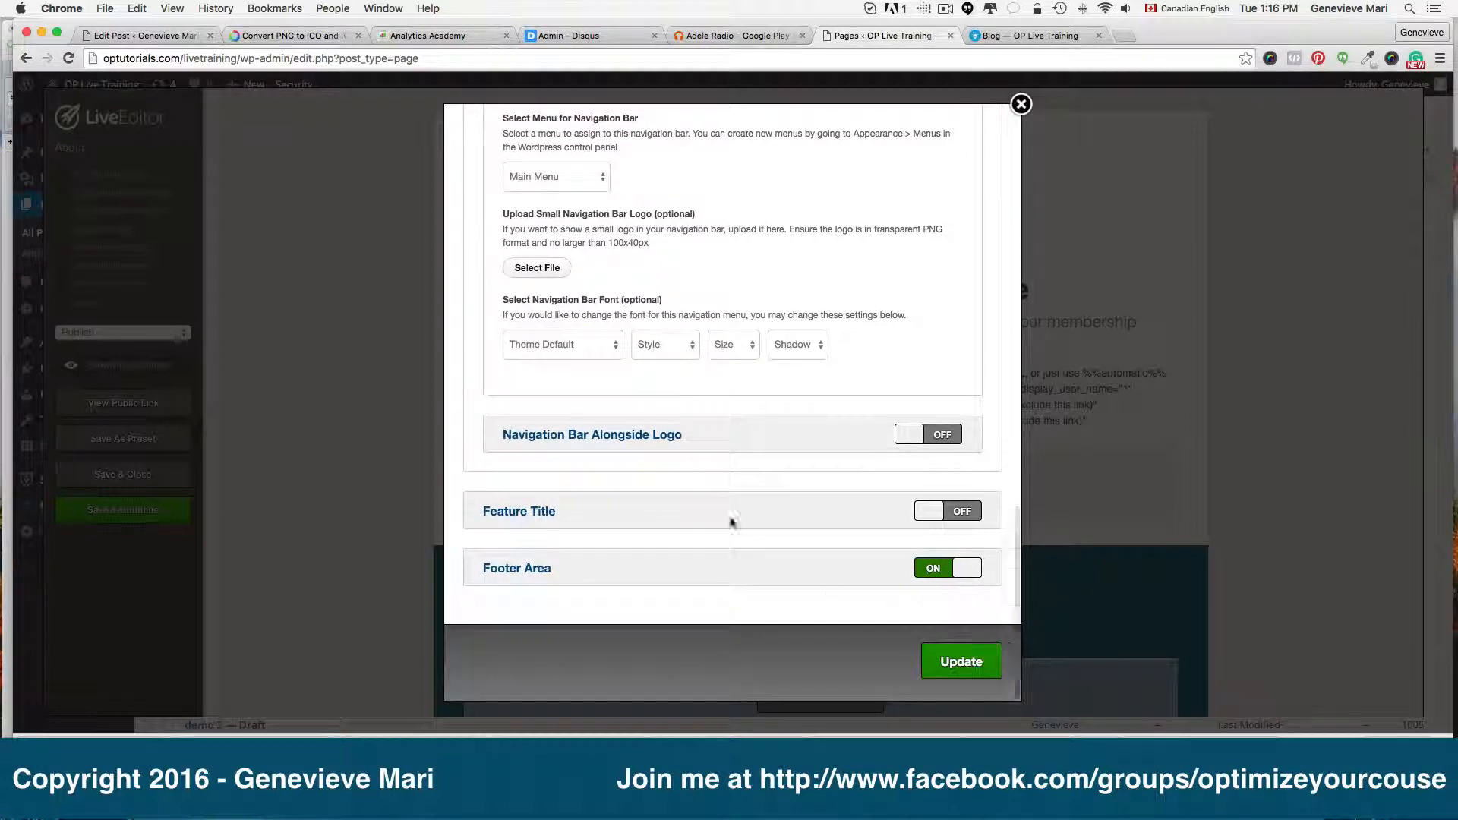
{"action": "scroll", "coordinate": [731, 521], "scroll_direction": "up", "scroll_amount": 4}
{"action": "left_click", "coordinate": [571, 334]}
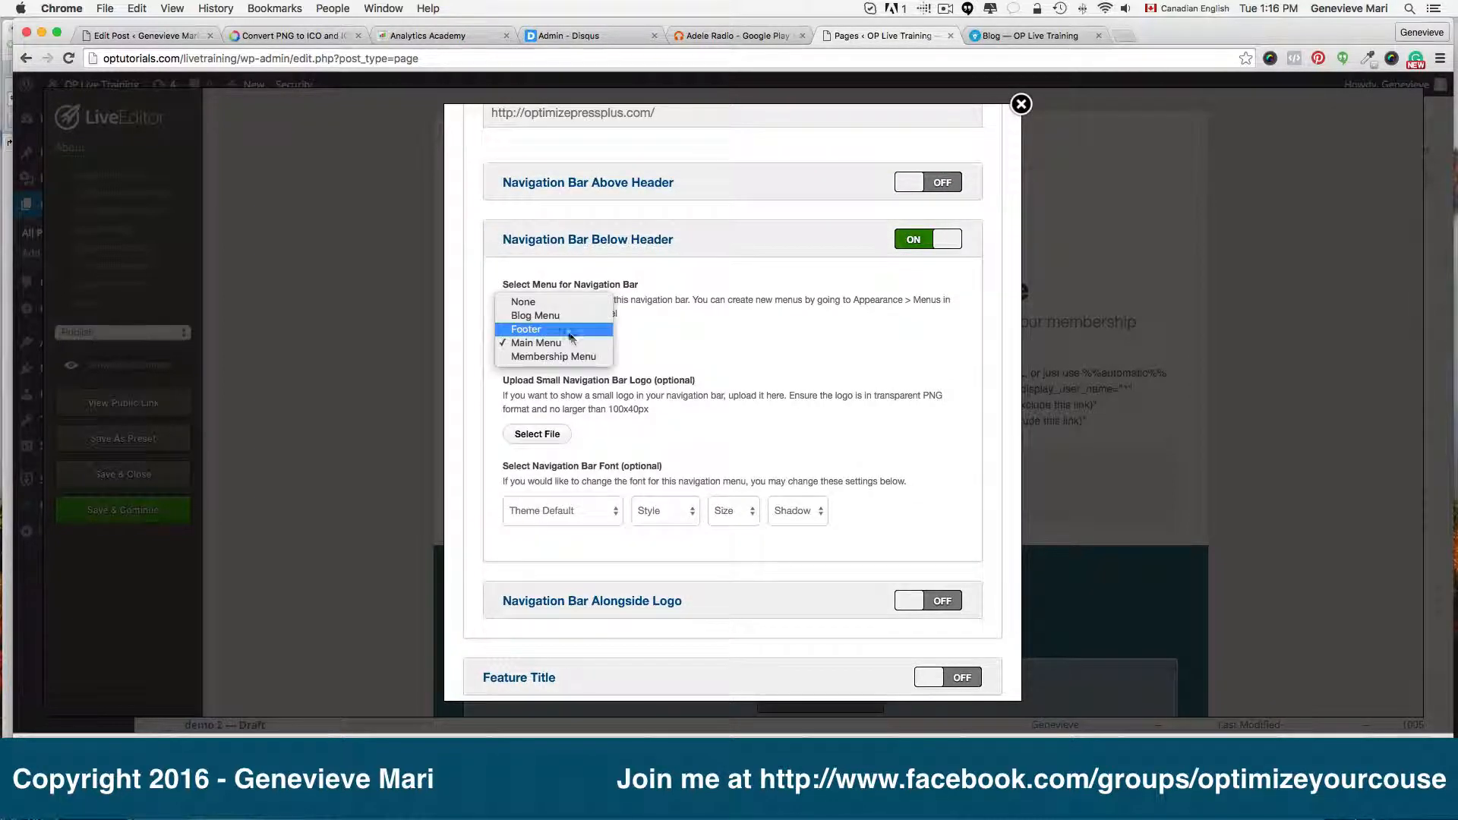
{"action": "left_click", "coordinate": [734, 338]}
- Turn on Header & Navigation in the About page's Layout Settings
{"action": "scroll", "coordinate": [894, 562], "scroll_direction": "down", "scroll_amount": 2}
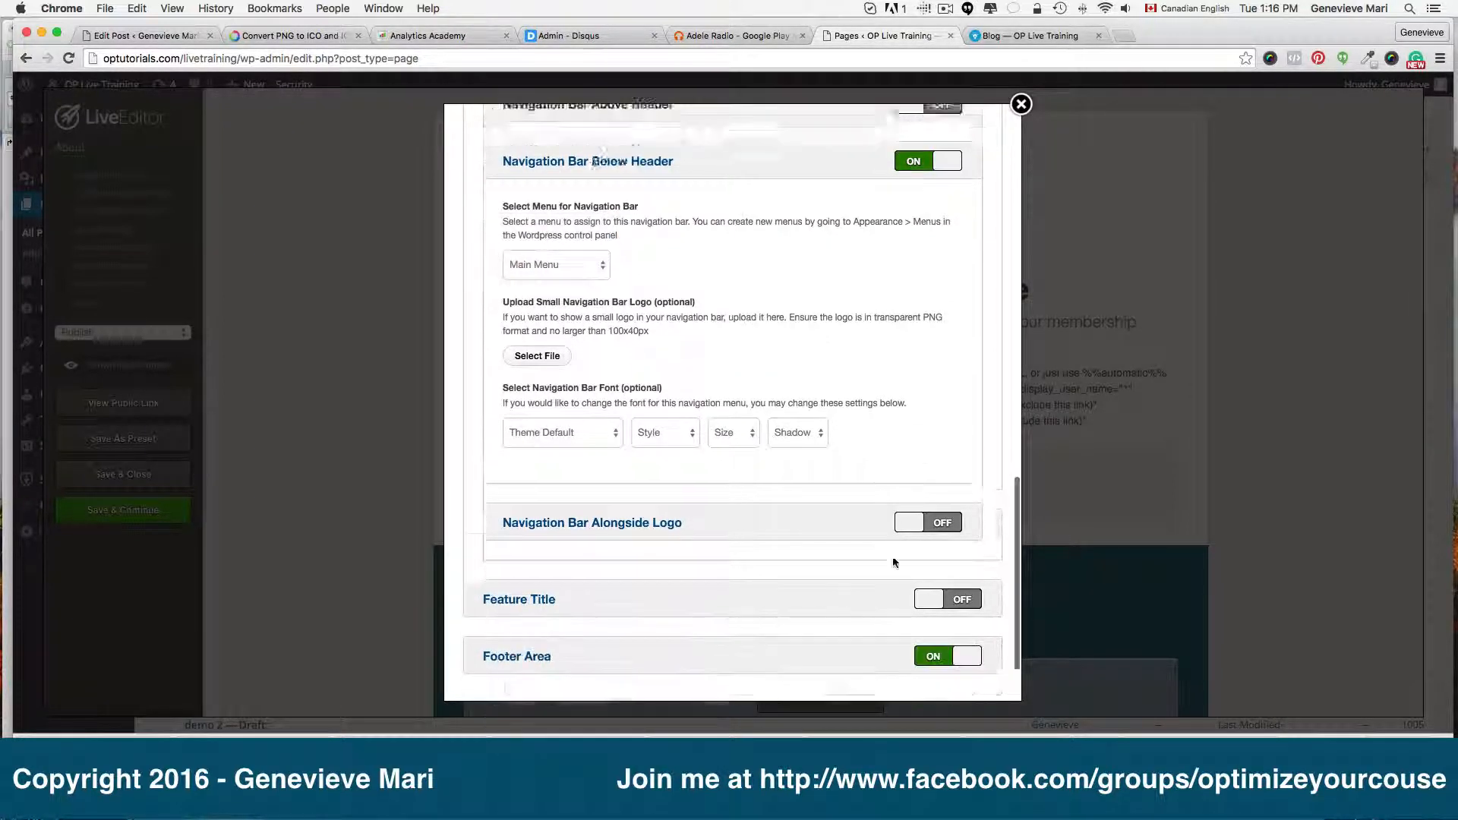
{"action": "scroll", "coordinate": [895, 563], "scroll_direction": "down", "scroll_amount": 2}
{"action": "left_click", "coordinate": [946, 571]}
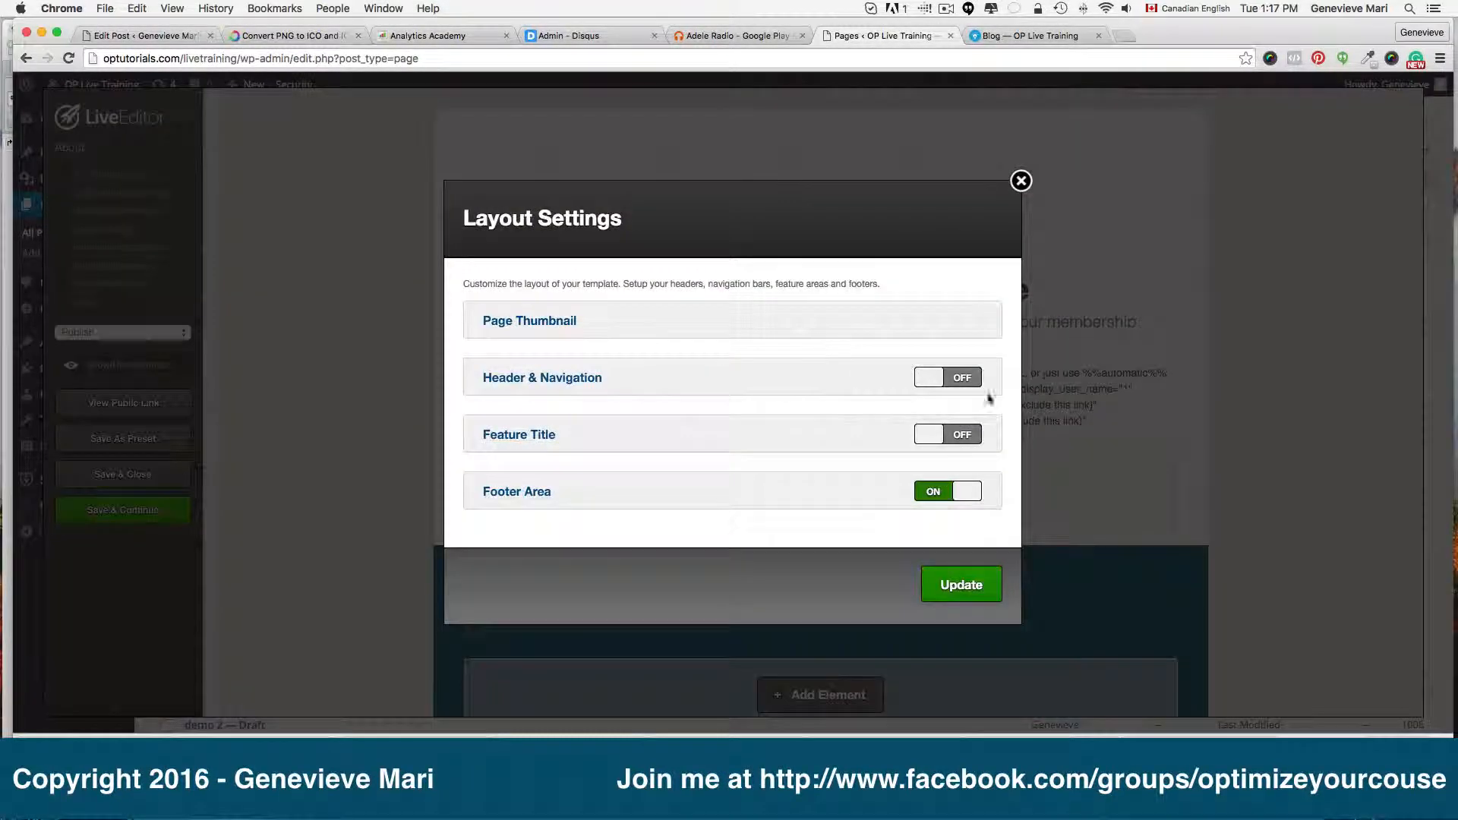
{"action": "left_click", "coordinate": [942, 377]}
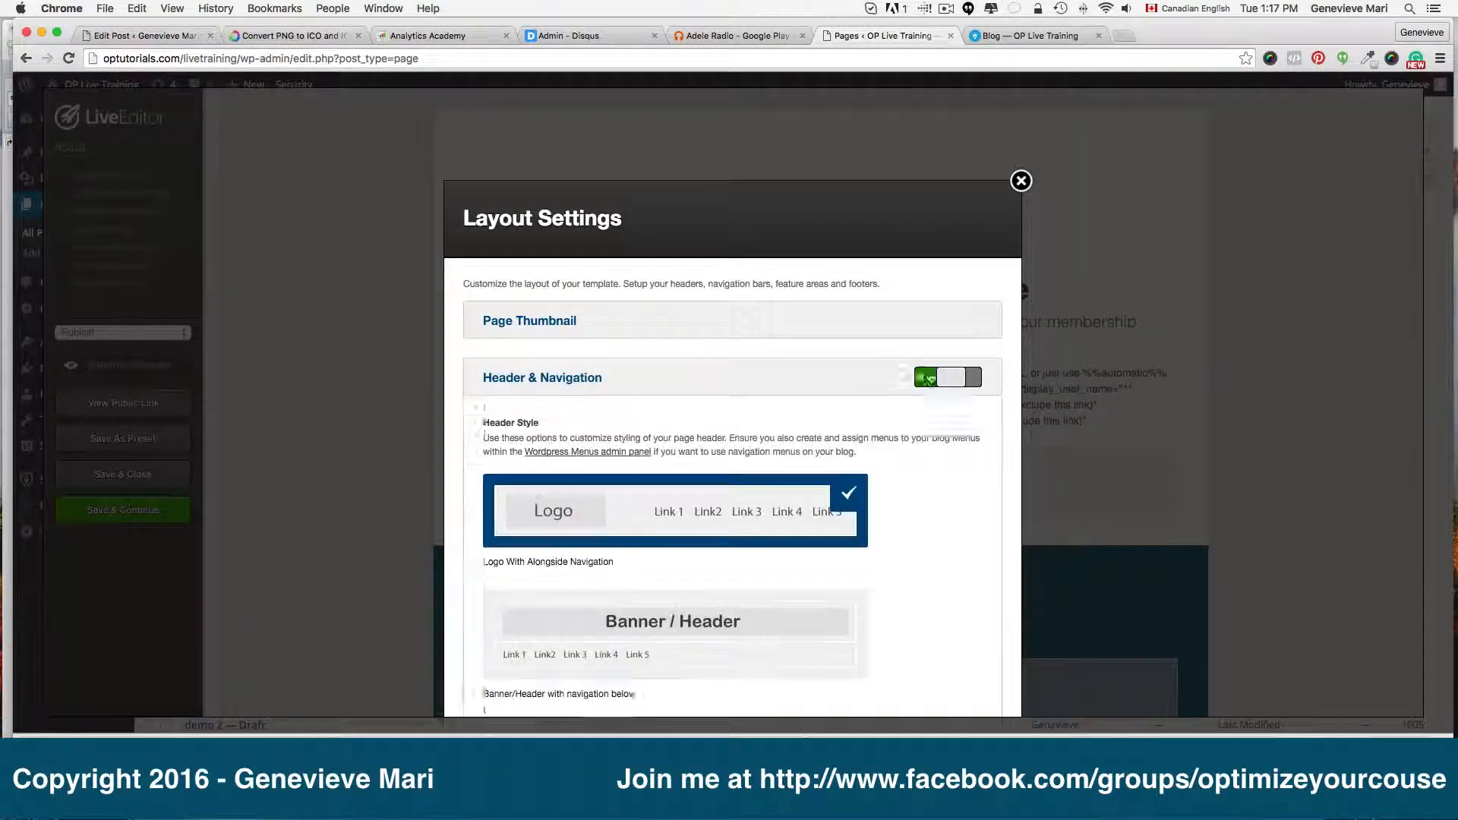
- Apply the current layout settings to the About page
{"action": "scroll", "coordinate": [902, 418], "scroll_direction": "down", "scroll_amount": 10}
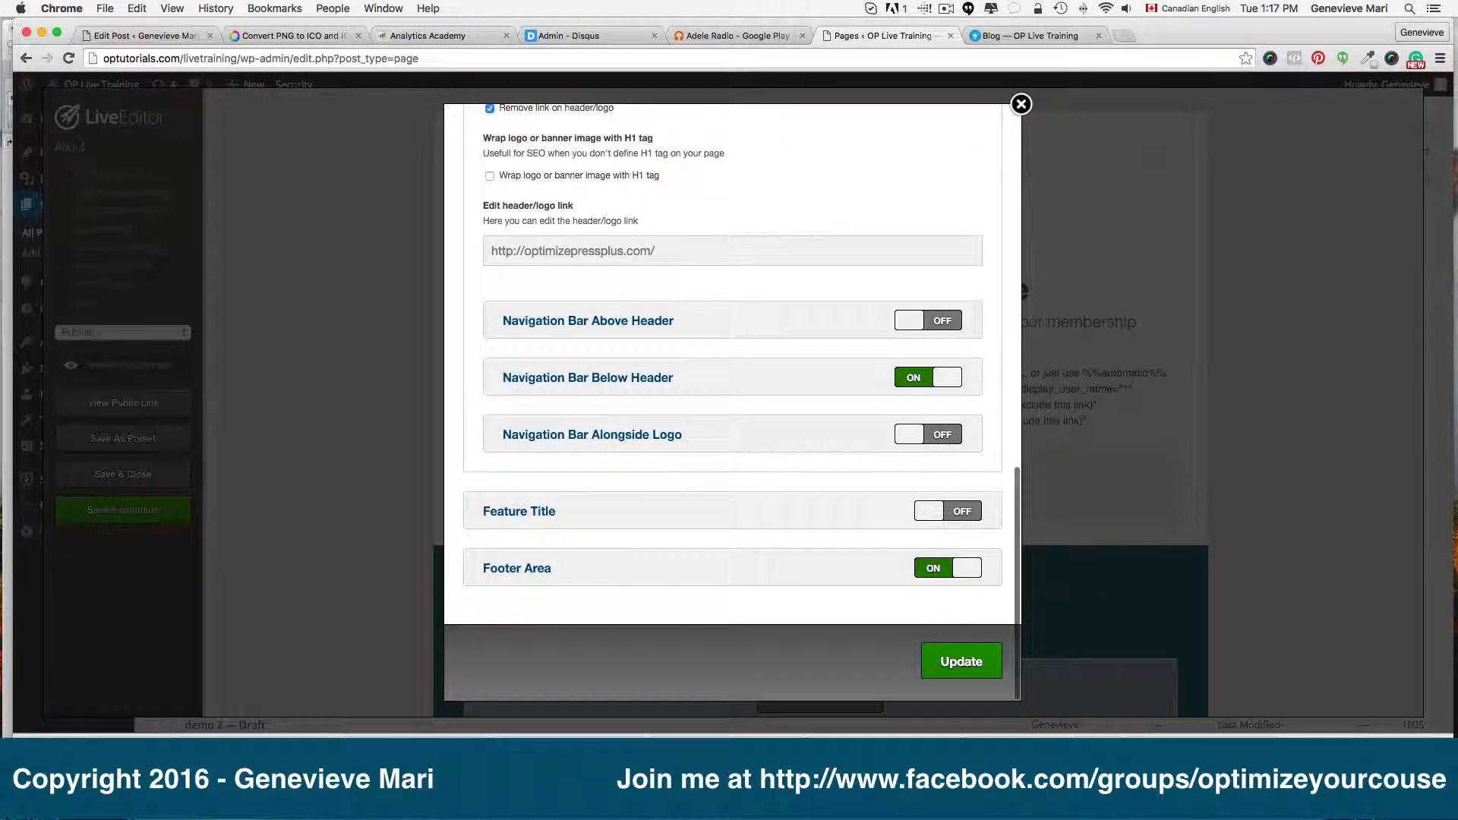
{"action": "left_click", "coordinate": [950, 650]}
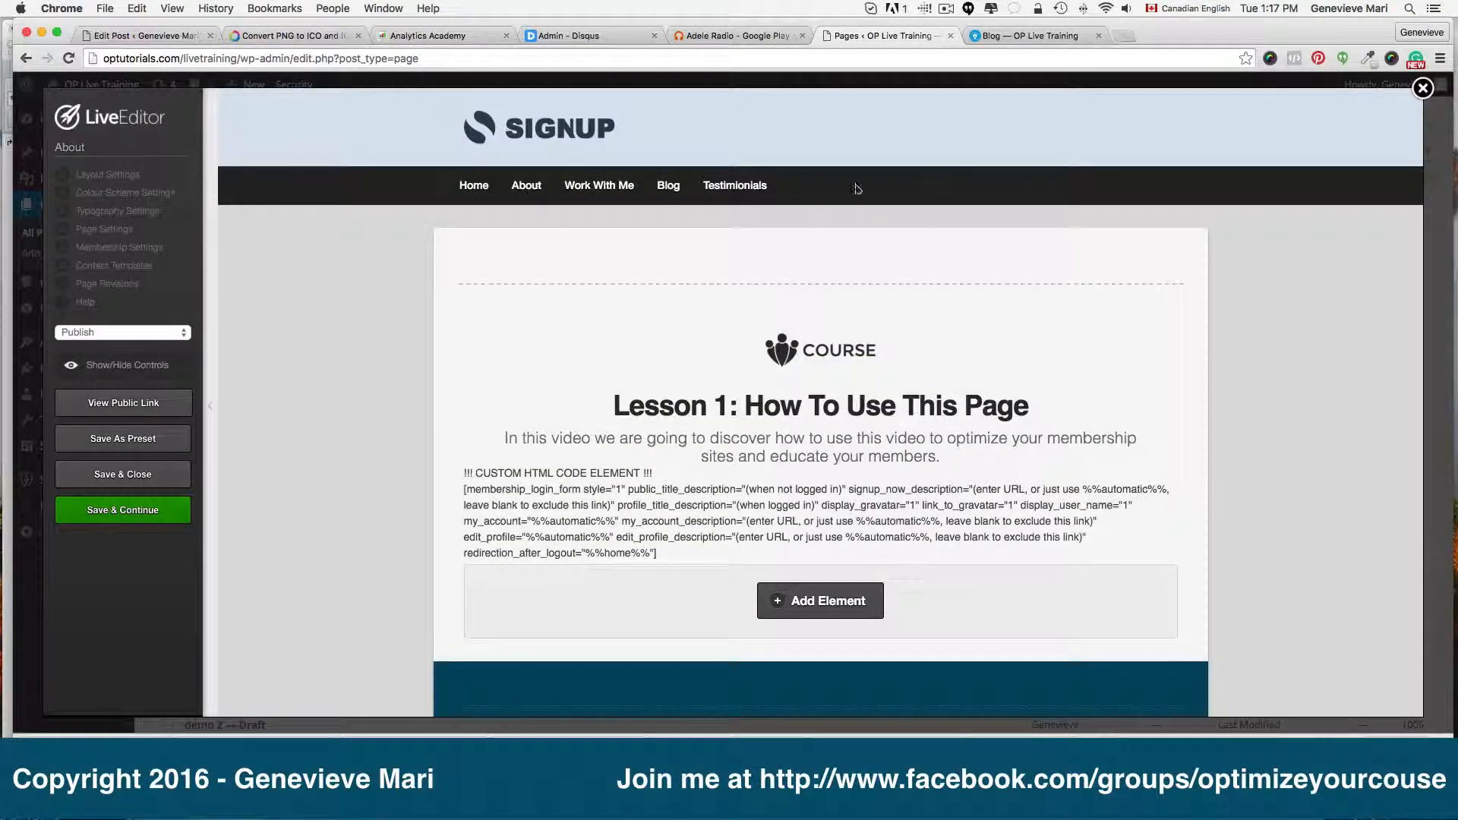
- Assign the Membership Menu to the About page's Navigation Bar Below Header and update the page
{"action": "left_click", "coordinate": [120, 179]}
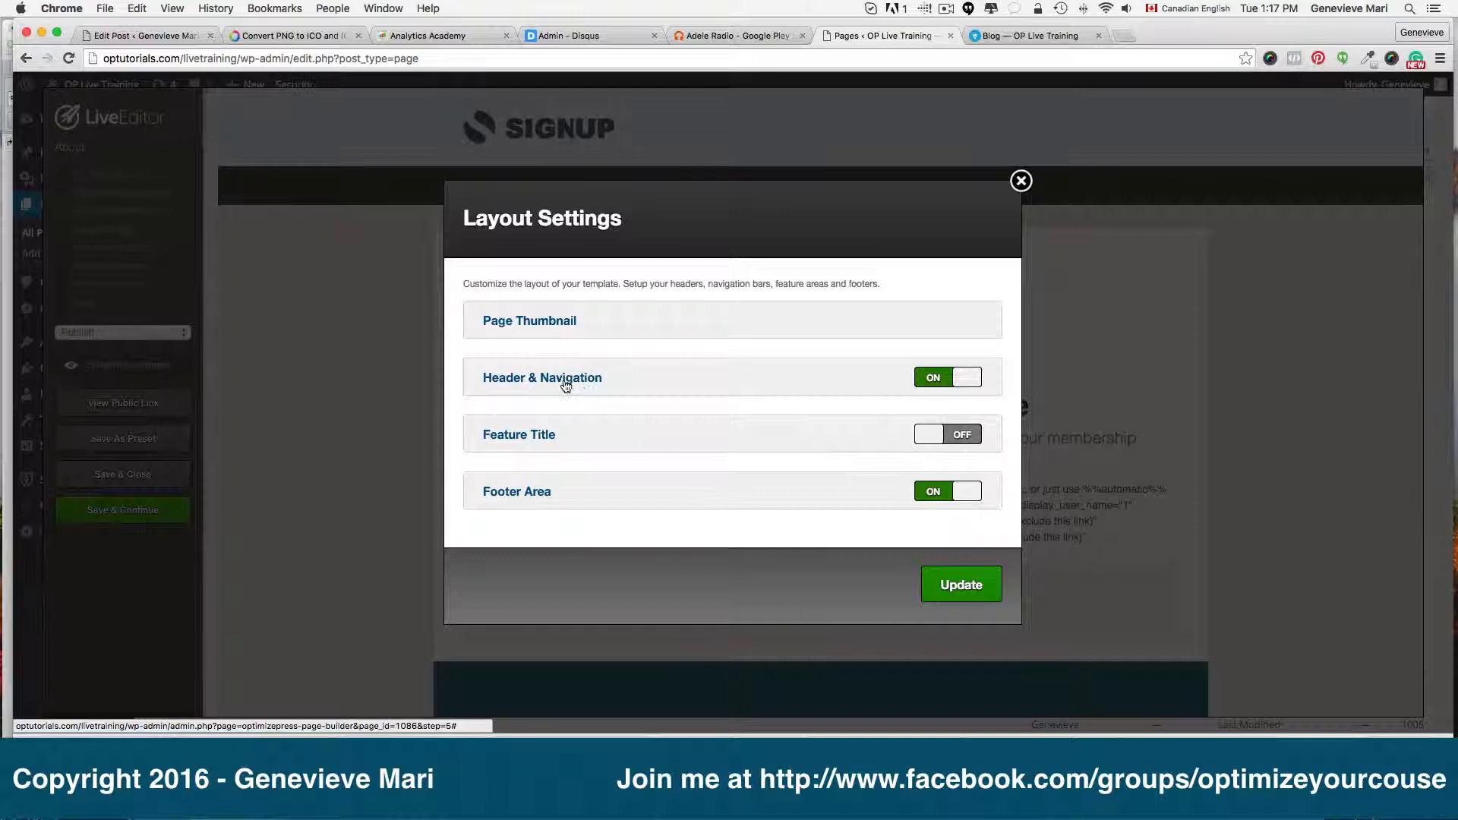
{"action": "left_click", "coordinate": [566, 386]}
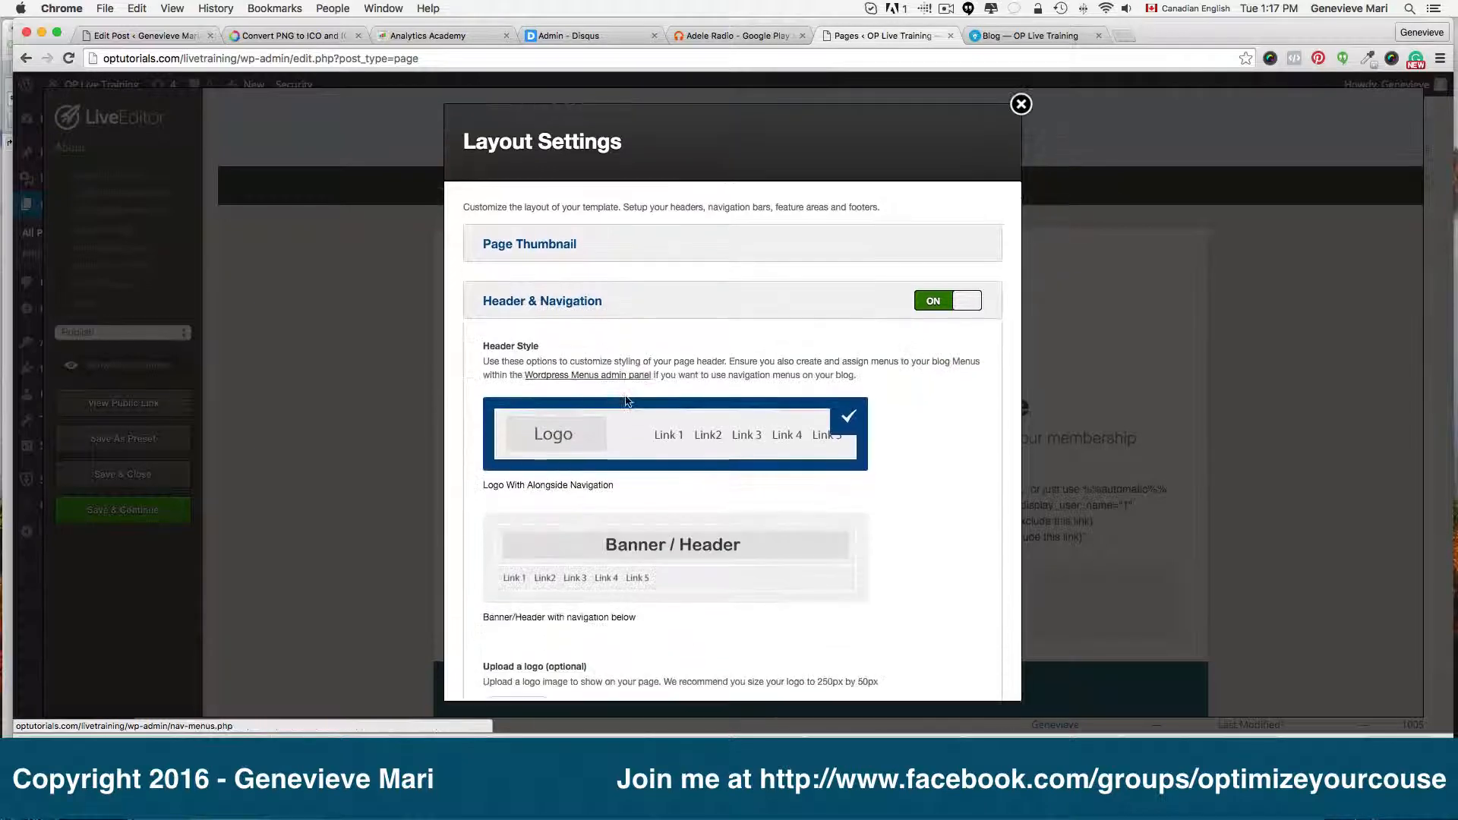
{"action": "scroll", "coordinate": [608, 395], "scroll_direction": "down", "scroll_amount": 10}
{"action": "scroll", "coordinate": [638, 402], "scroll_direction": "down", "scroll_amount": 2}
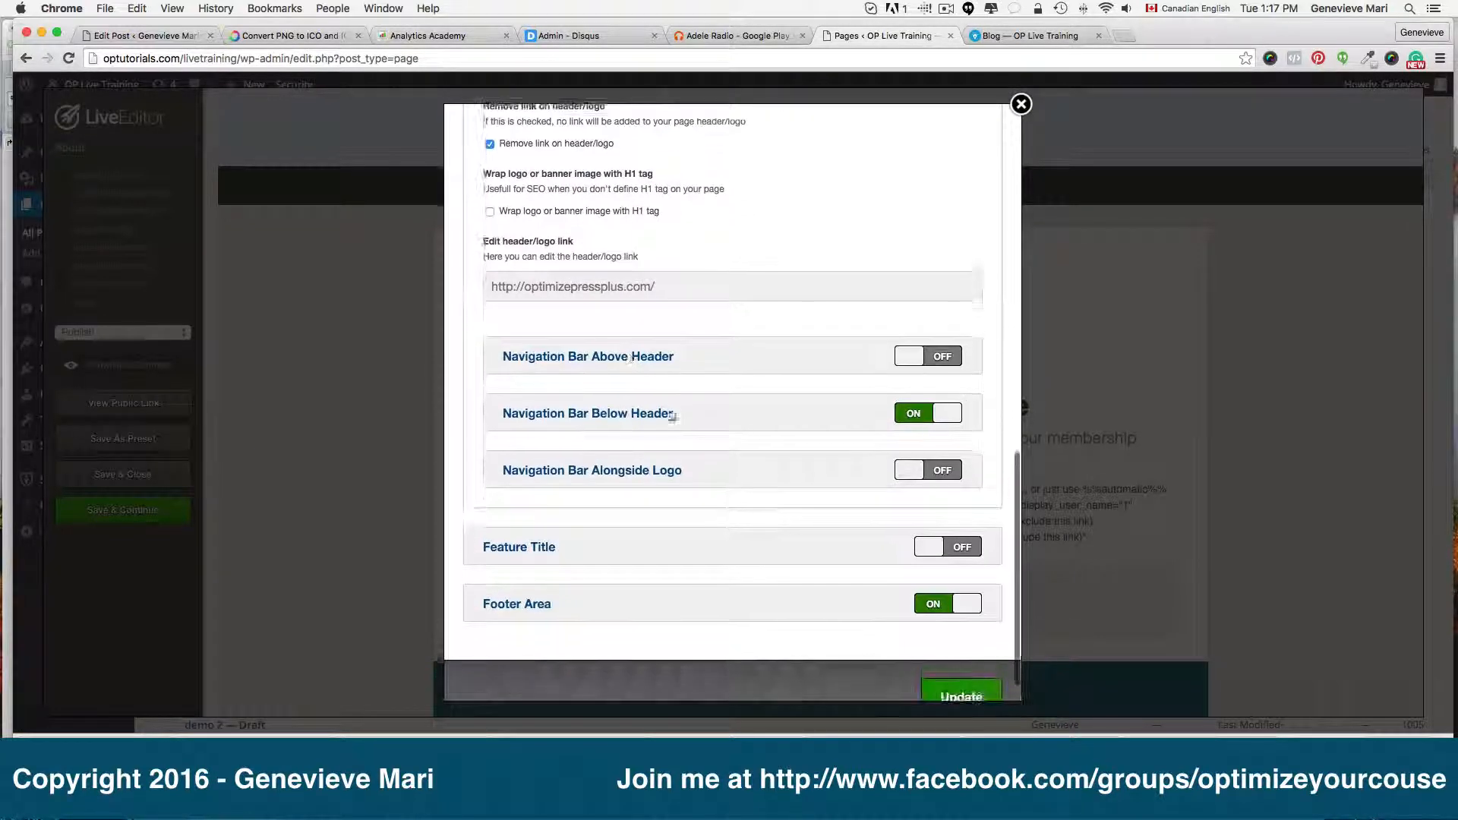
{"action": "left_click", "coordinate": [651, 411]}
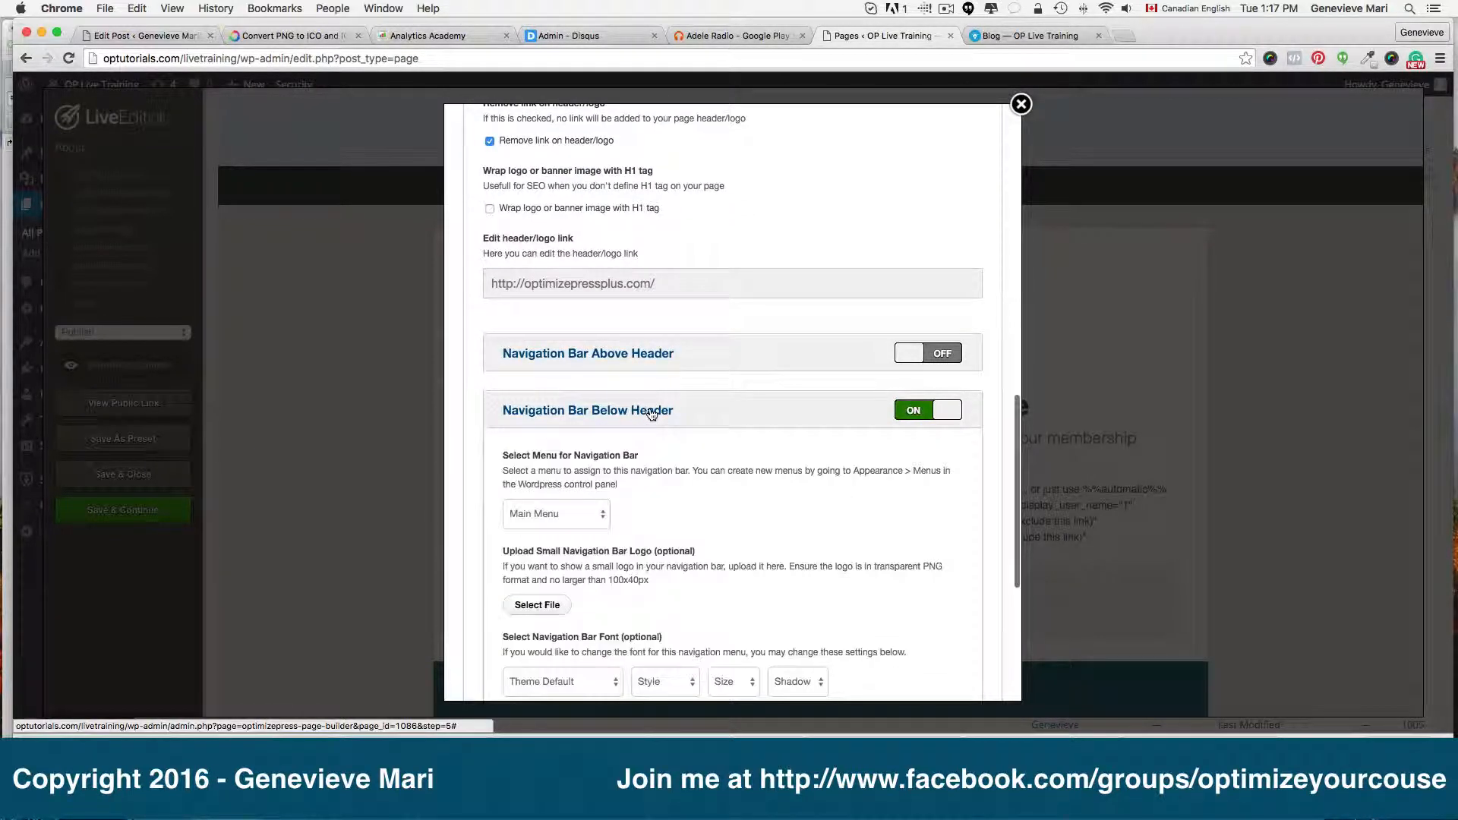
{"action": "left_click", "coordinate": [597, 513]}
{"action": "left_click", "coordinate": [597, 529]}
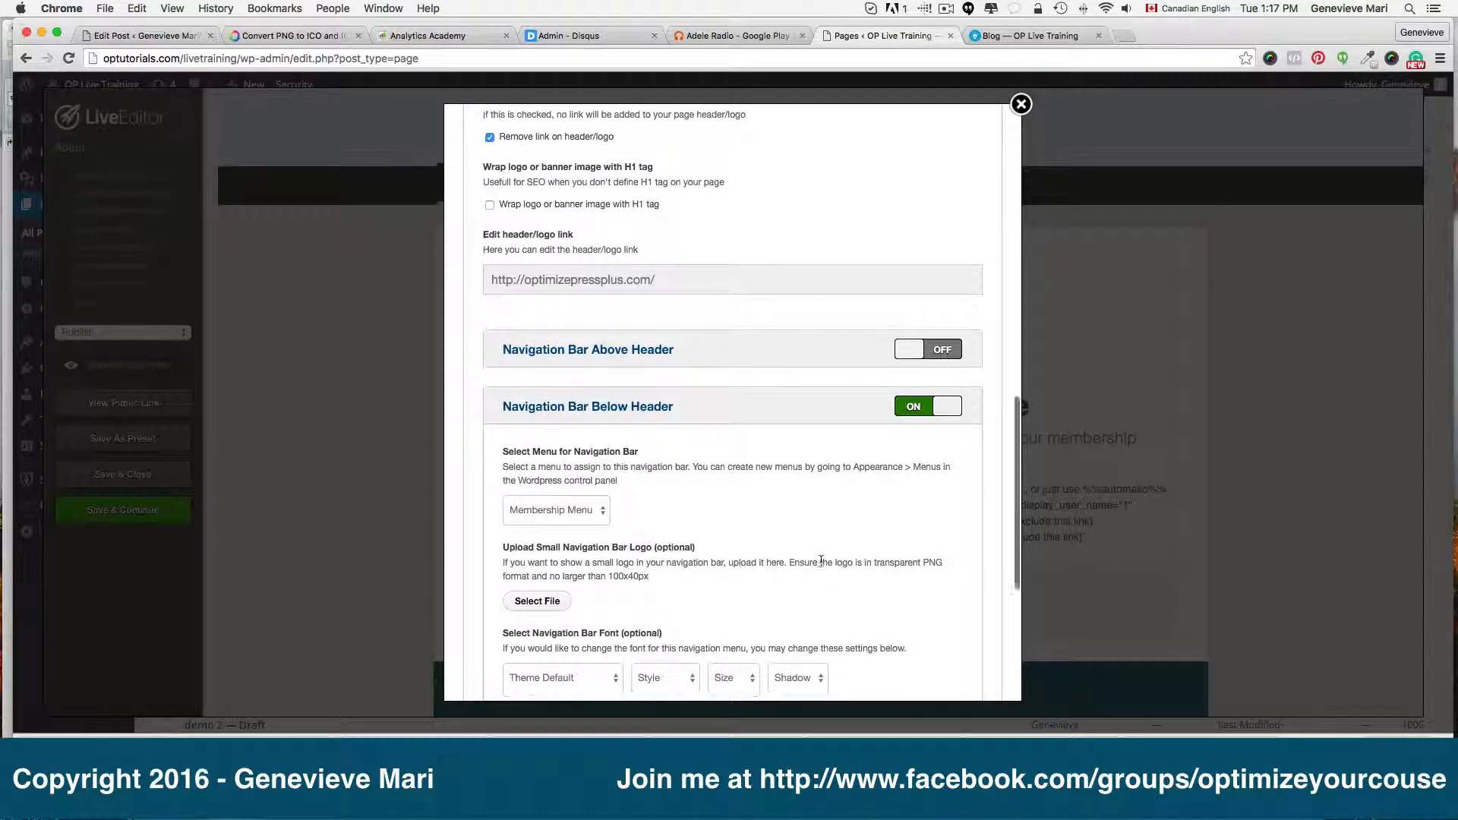
{"action": "scroll", "coordinate": [596, 529], "scroll_direction": "down", "scroll_amount": 5}
{"action": "left_click", "coordinate": [963, 661]}
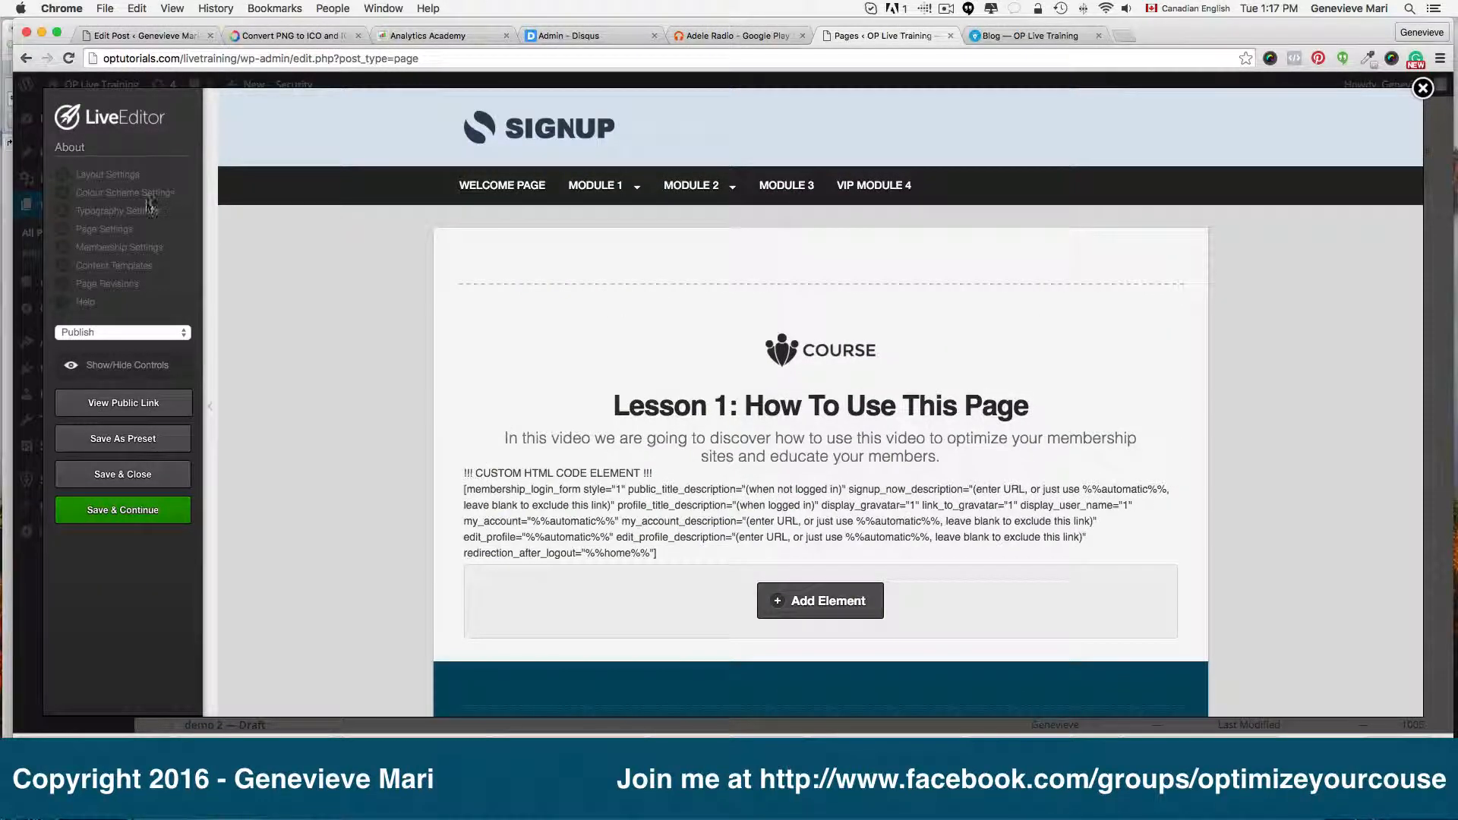
- Assign the Main Menu to the About page's Navigation Bar Above Header, turn that bar on and update the page
{"action": "left_click", "coordinate": [123, 177]}
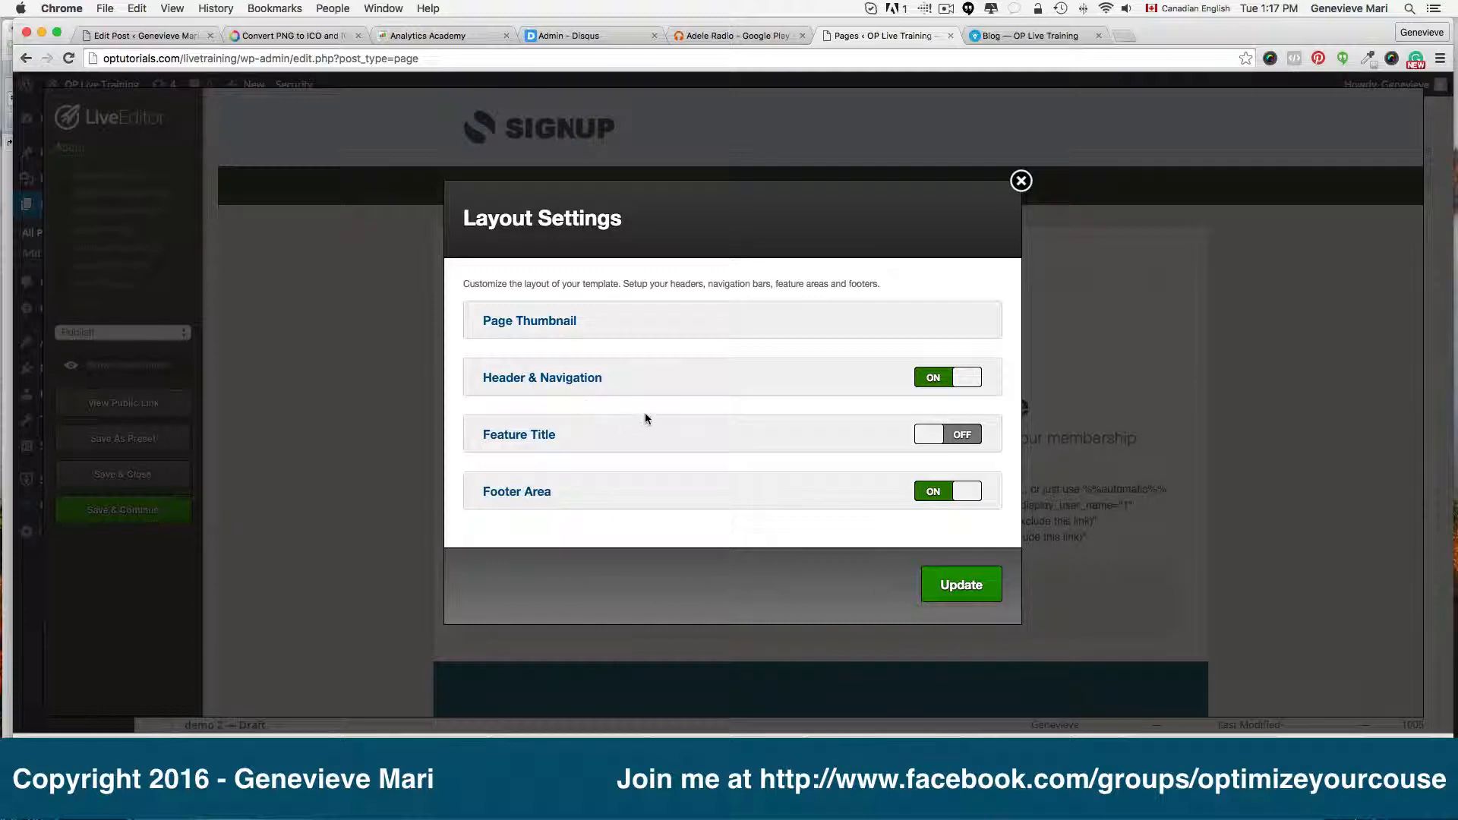
{"action": "left_click", "coordinate": [574, 378]}
{"action": "scroll", "coordinate": [713, 454], "scroll_direction": "down", "scroll_amount": 5}
{"action": "scroll", "coordinate": [712, 454], "scroll_direction": "down", "scroll_amount": 7}
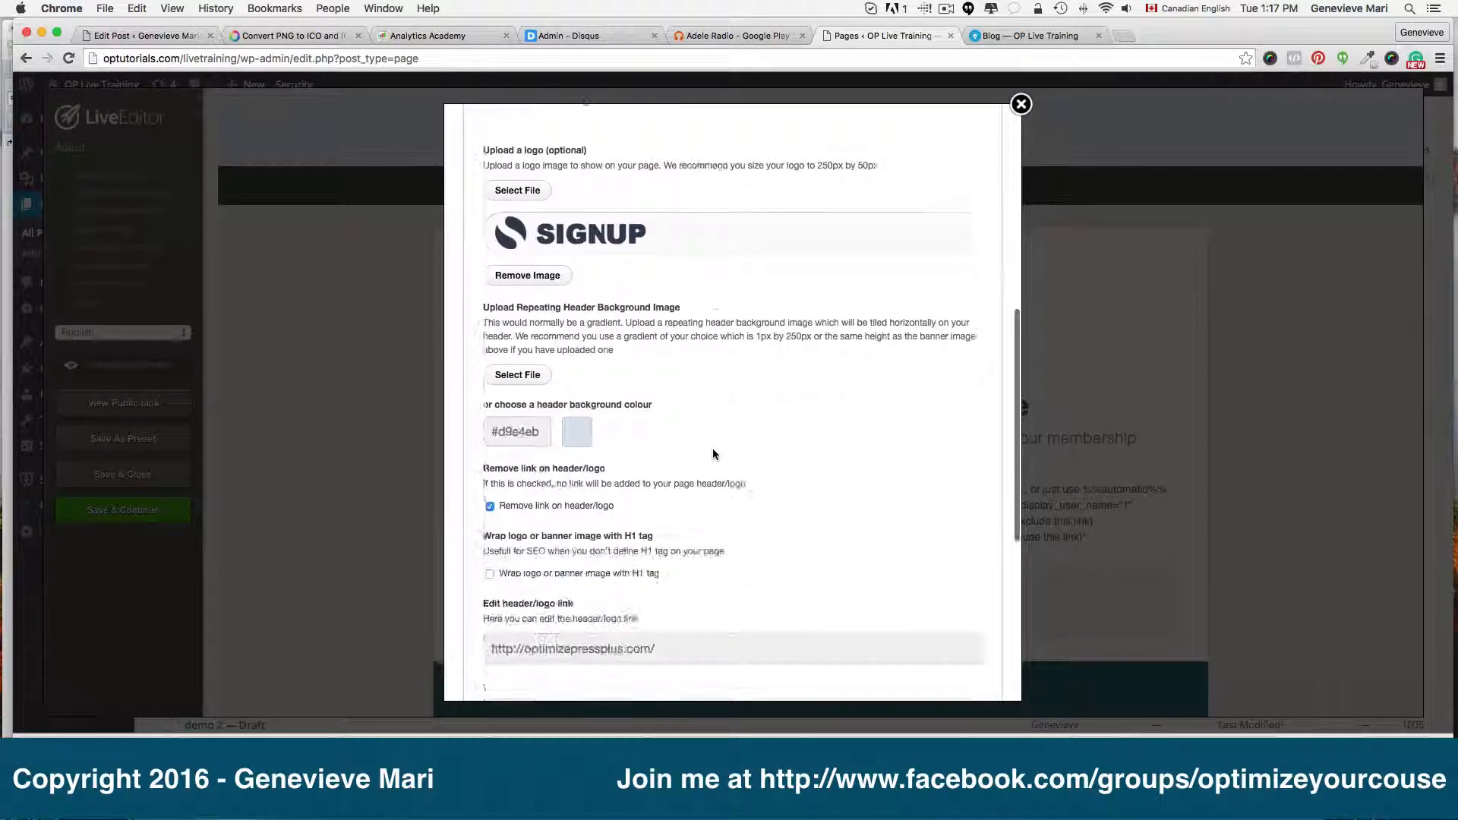
{"action": "left_click", "coordinate": [606, 402]}
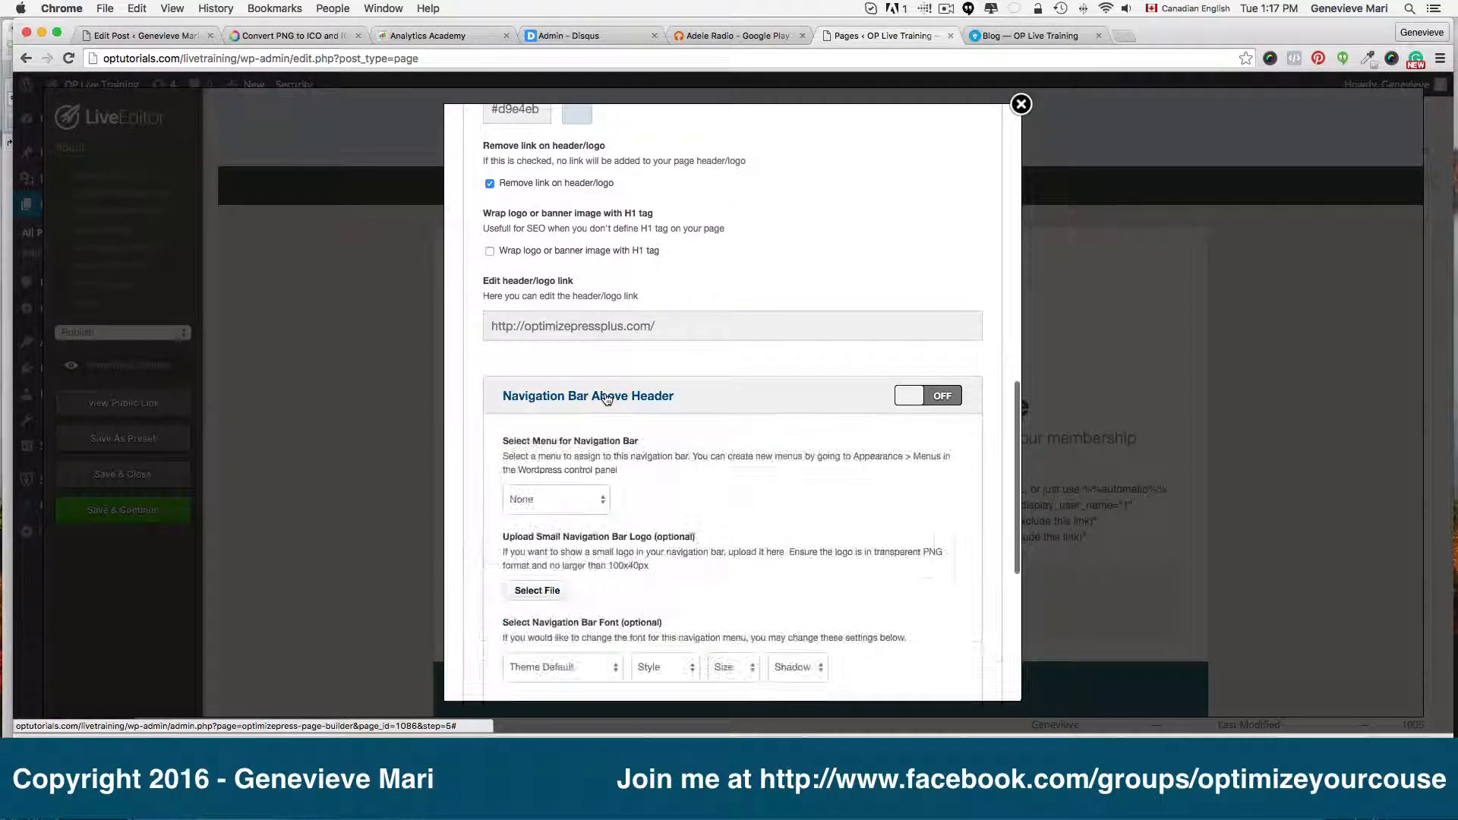
{"action": "scroll", "coordinate": [577, 493], "scroll_direction": "down", "scroll_amount": 1}
{"action": "left_click", "coordinate": [555, 486]}
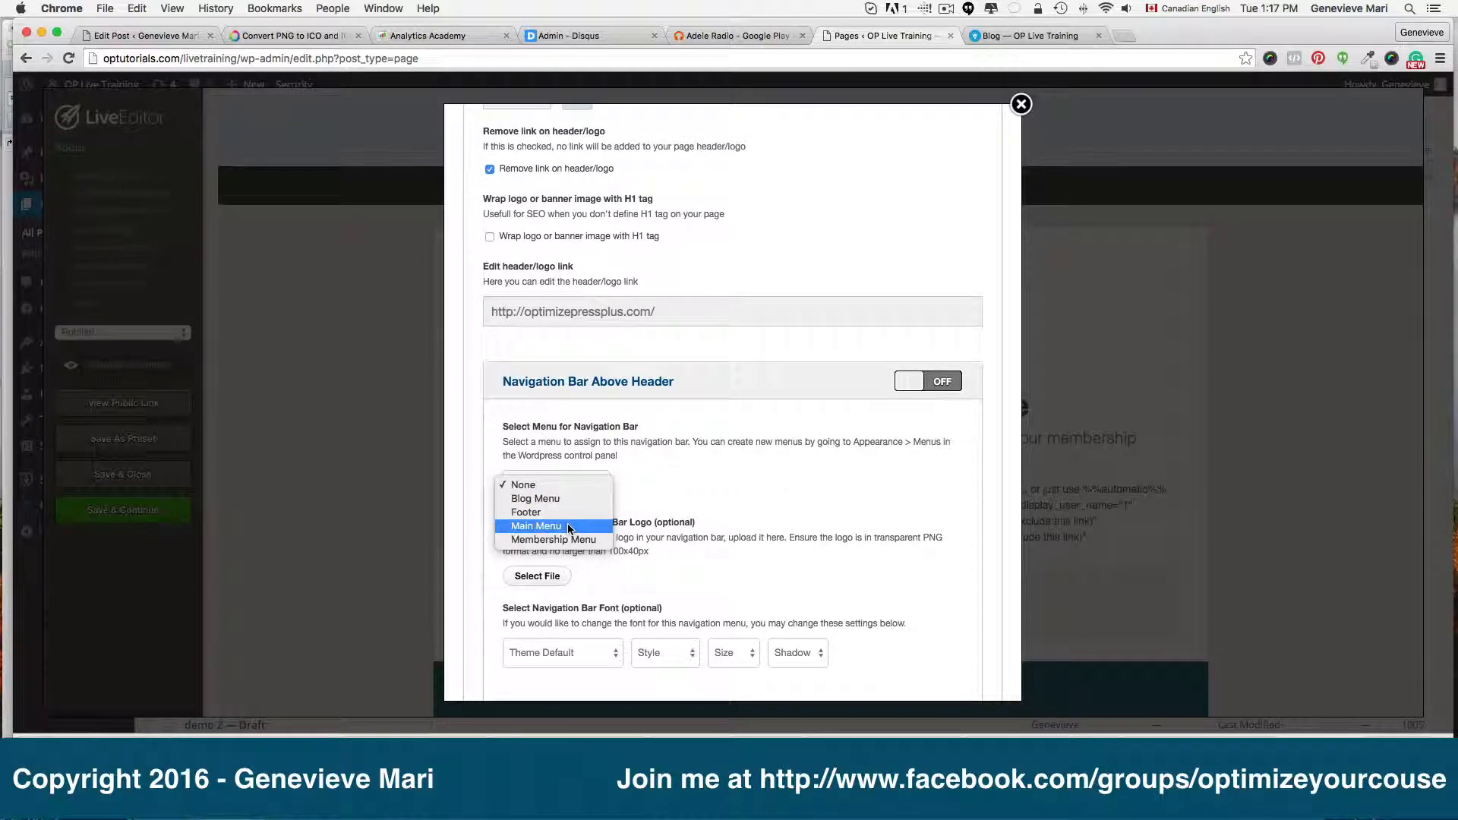
{"action": "left_click", "coordinate": [545, 525]}
{"action": "left_click", "coordinate": [918, 382]}
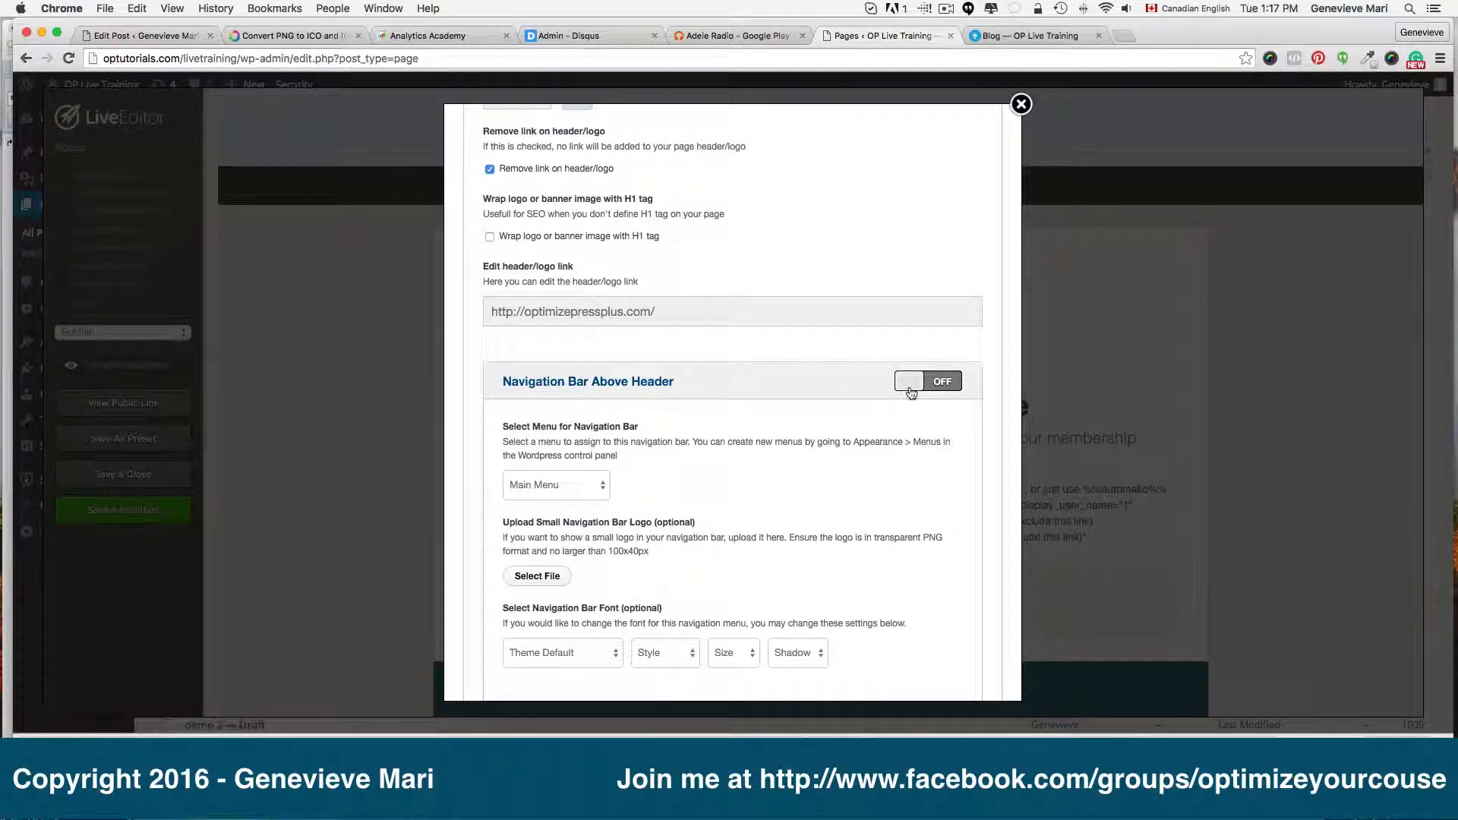
{"action": "scroll", "coordinate": [858, 441], "scroll_direction": "down", "scroll_amount": 5}
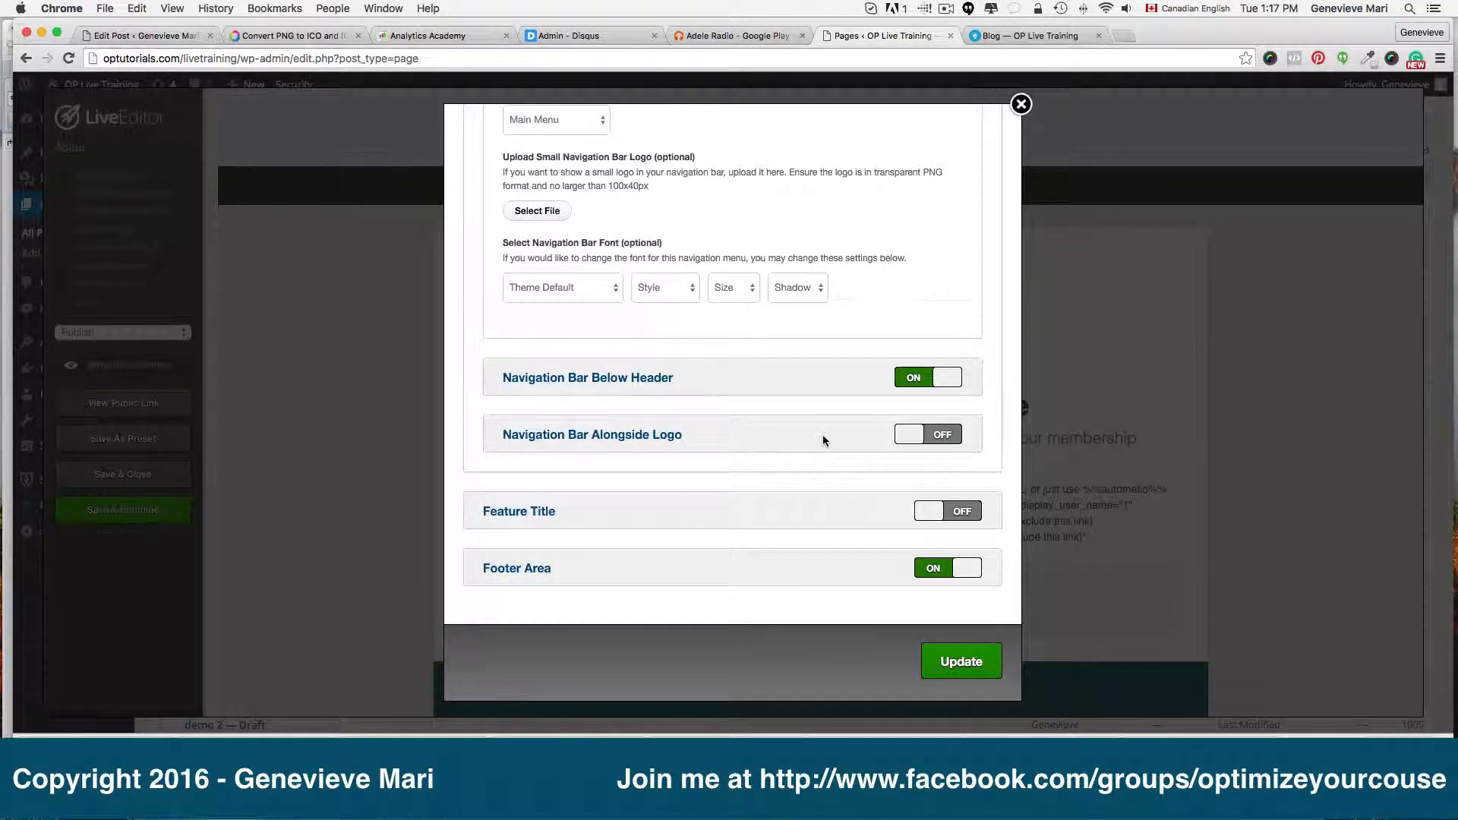
{"action": "left_click", "coordinate": [971, 666]}
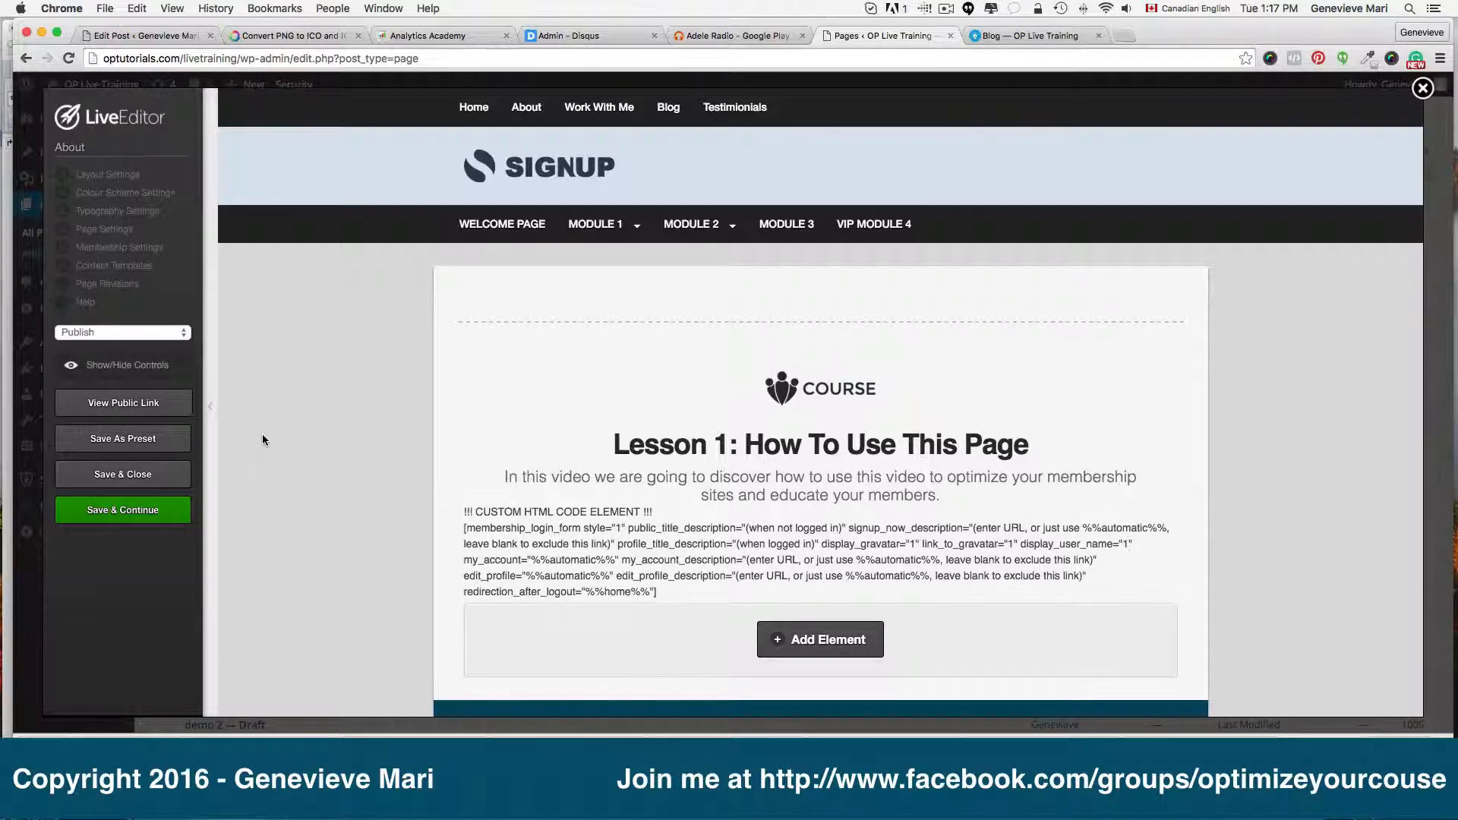
- Set the About page's Footer Navigation to the Footer menu, update the page and check its footer
{"action": "scroll", "coordinate": [265, 440], "scroll_direction": "down", "scroll_amount": 10}
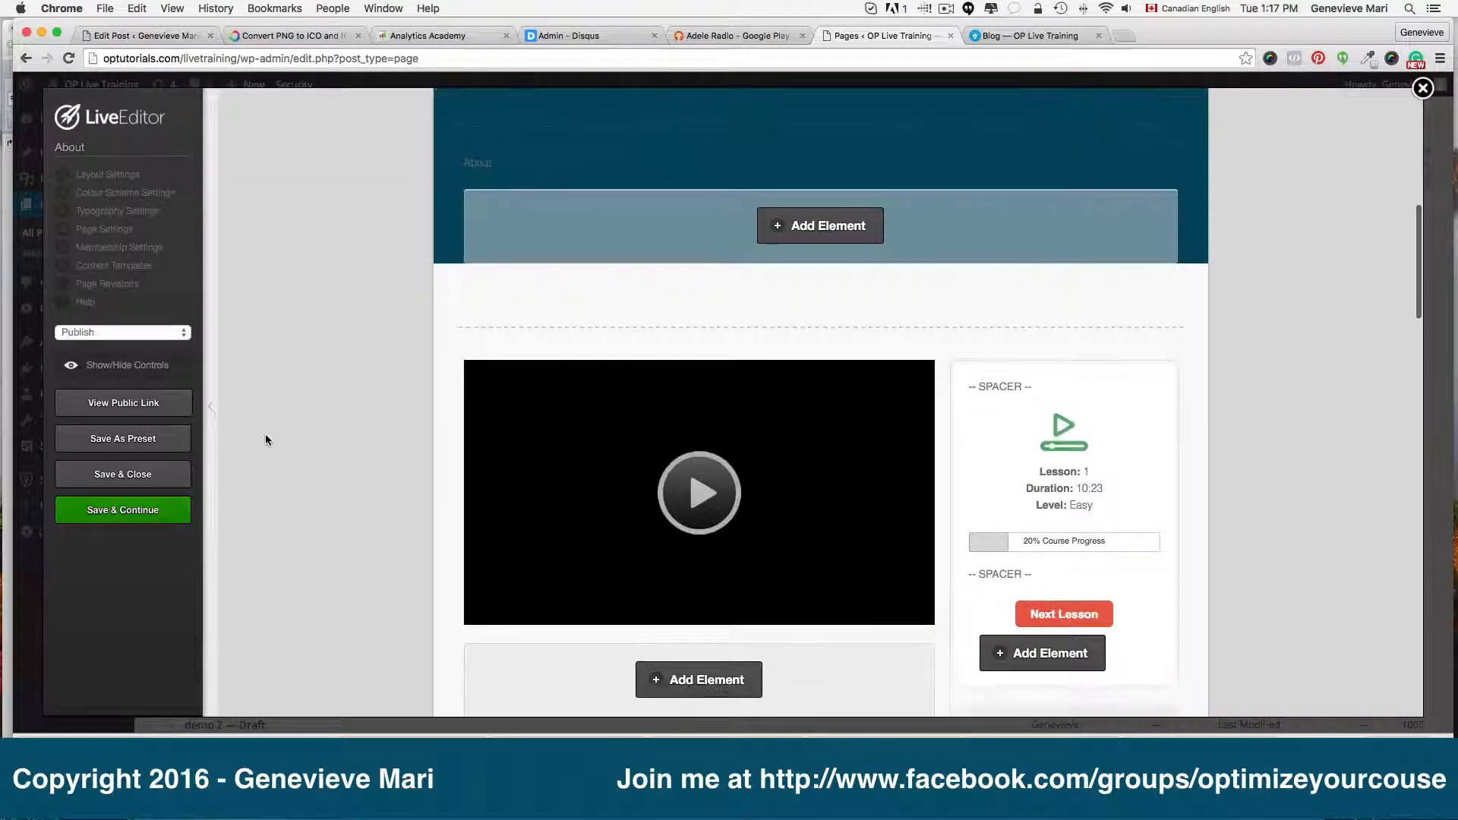
{"action": "scroll", "coordinate": [265, 439], "scroll_direction": "down", "scroll_amount": 20}
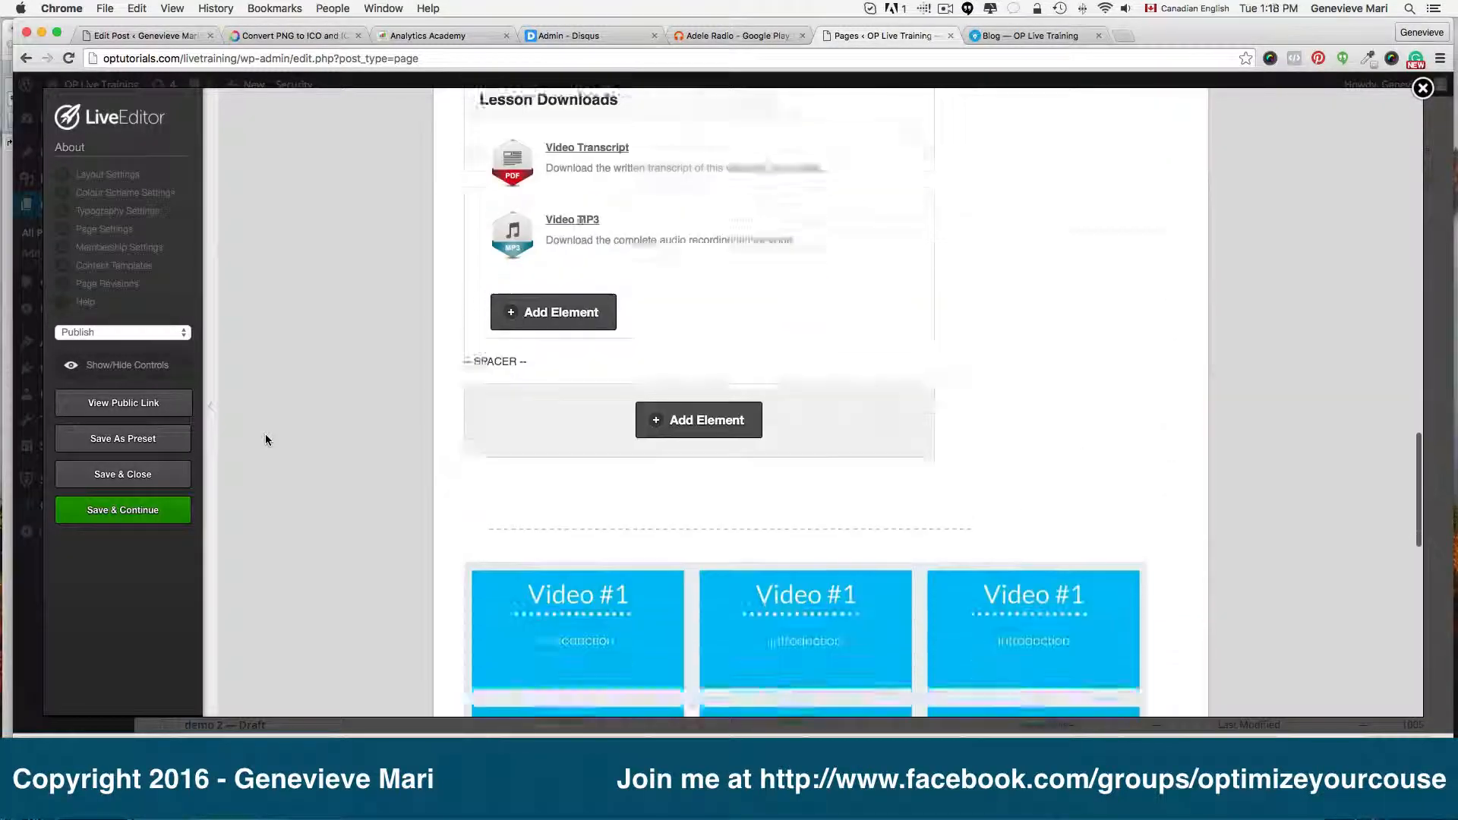
{"action": "scroll", "coordinate": [266, 440], "scroll_direction": "down", "scroll_amount": 3}
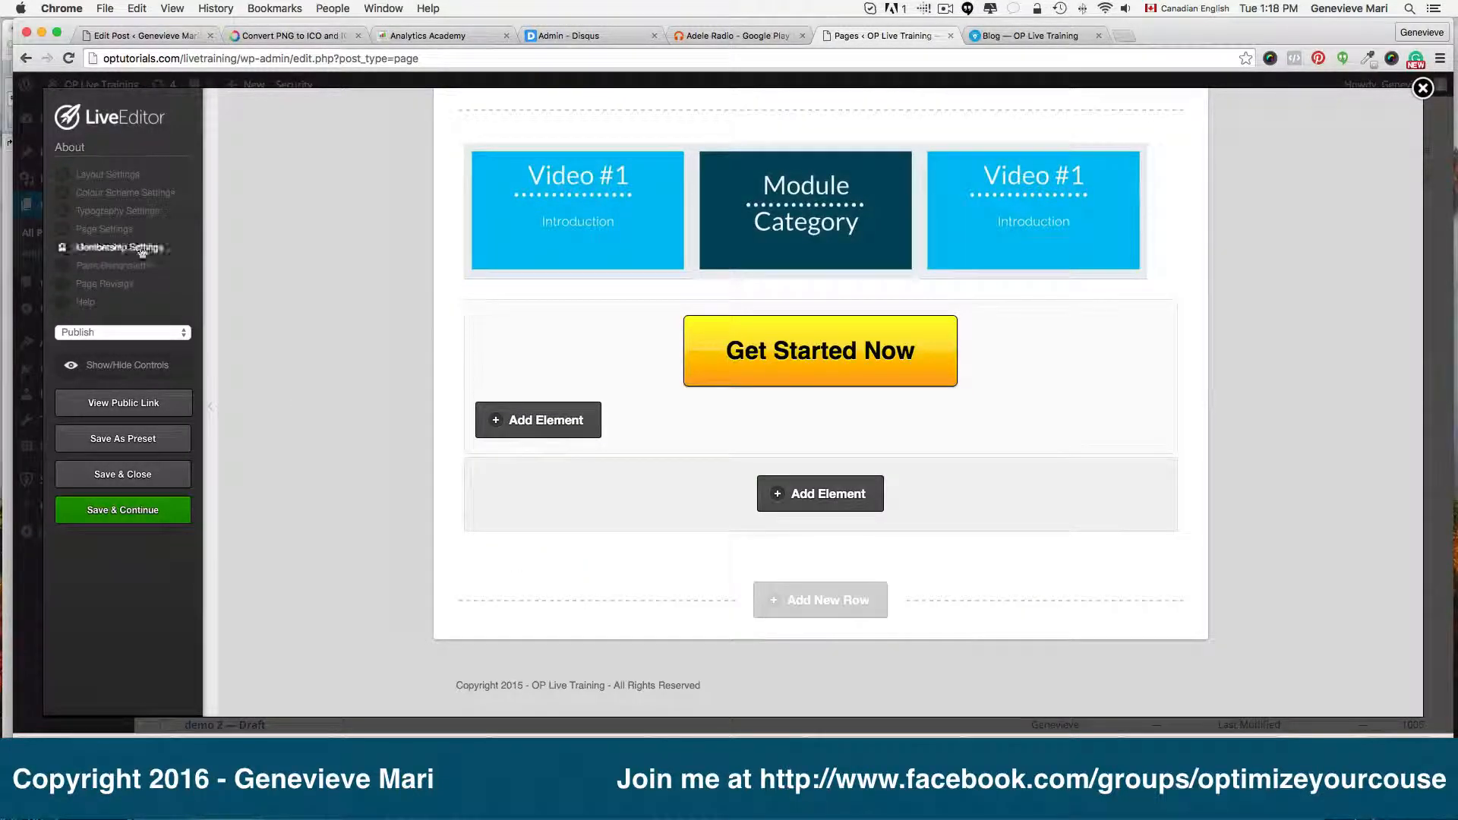
{"action": "scroll", "coordinate": [437, 306], "scroll_direction": "up", "scroll_amount": 4}
{"action": "scroll", "coordinate": [437, 305], "scroll_direction": "up", "scroll_amount": 20}
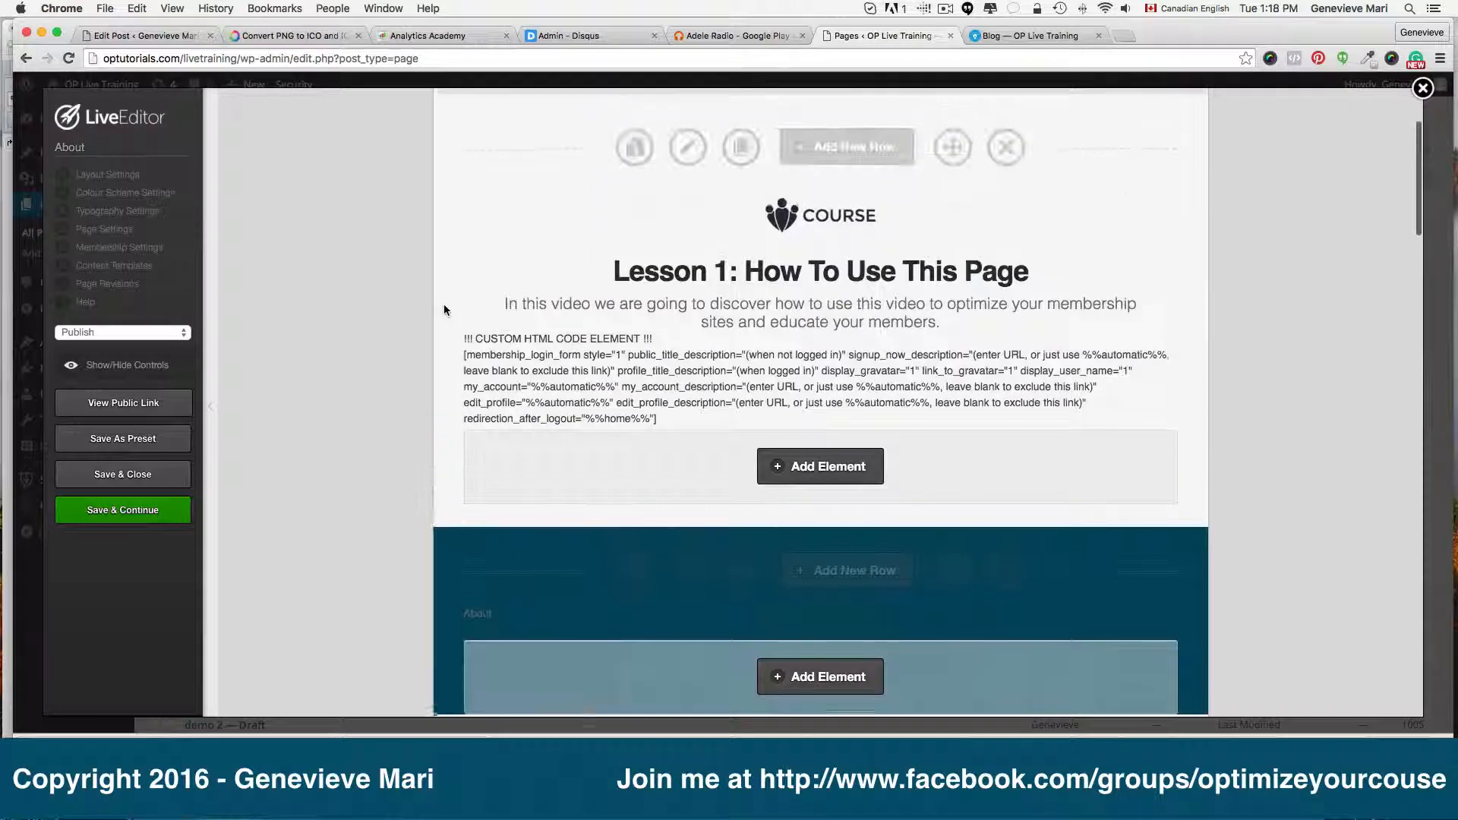
{"action": "left_click", "coordinate": [88, 175]}
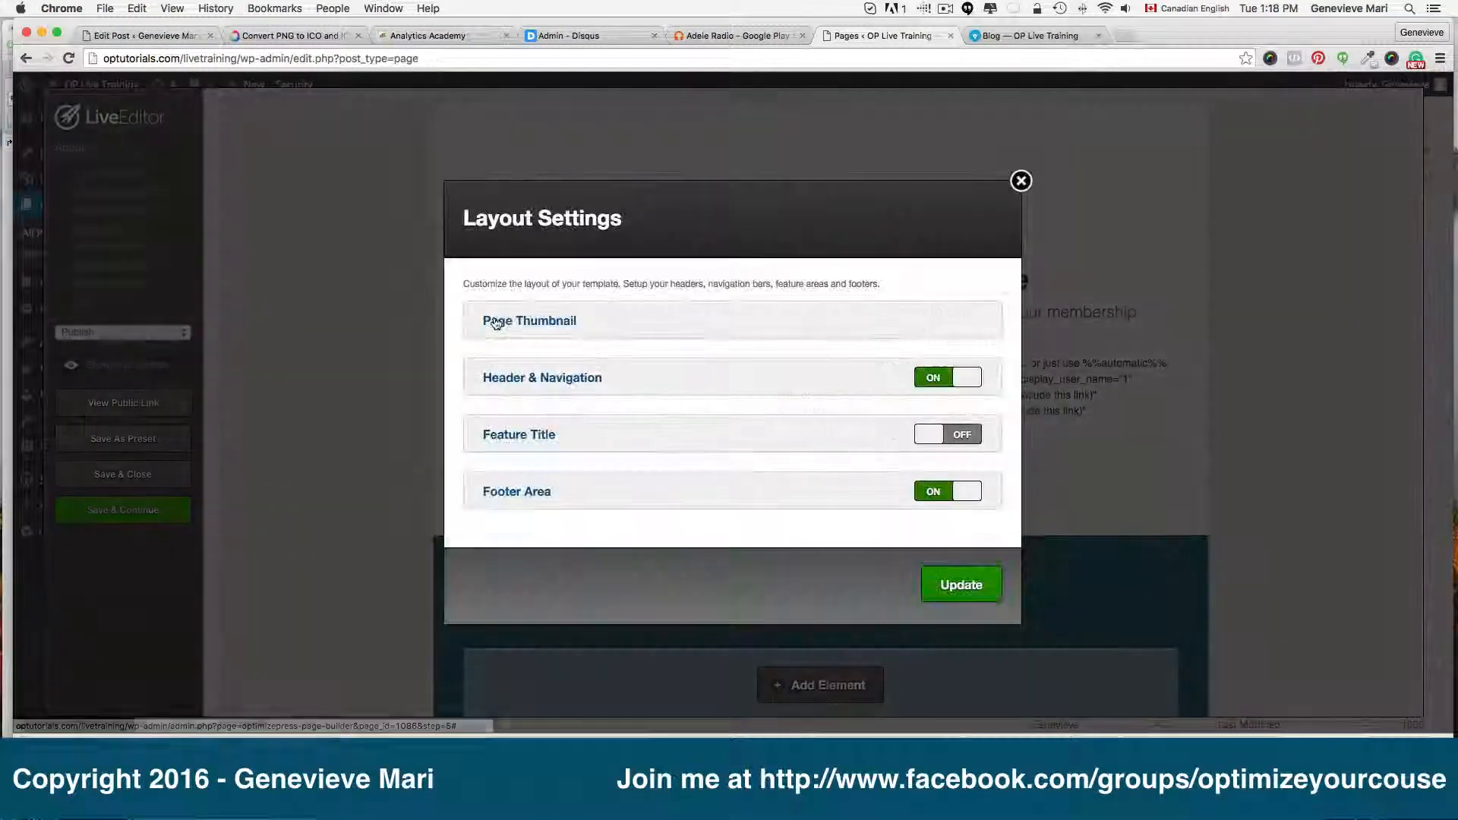
{"action": "left_click", "coordinate": [529, 494]}
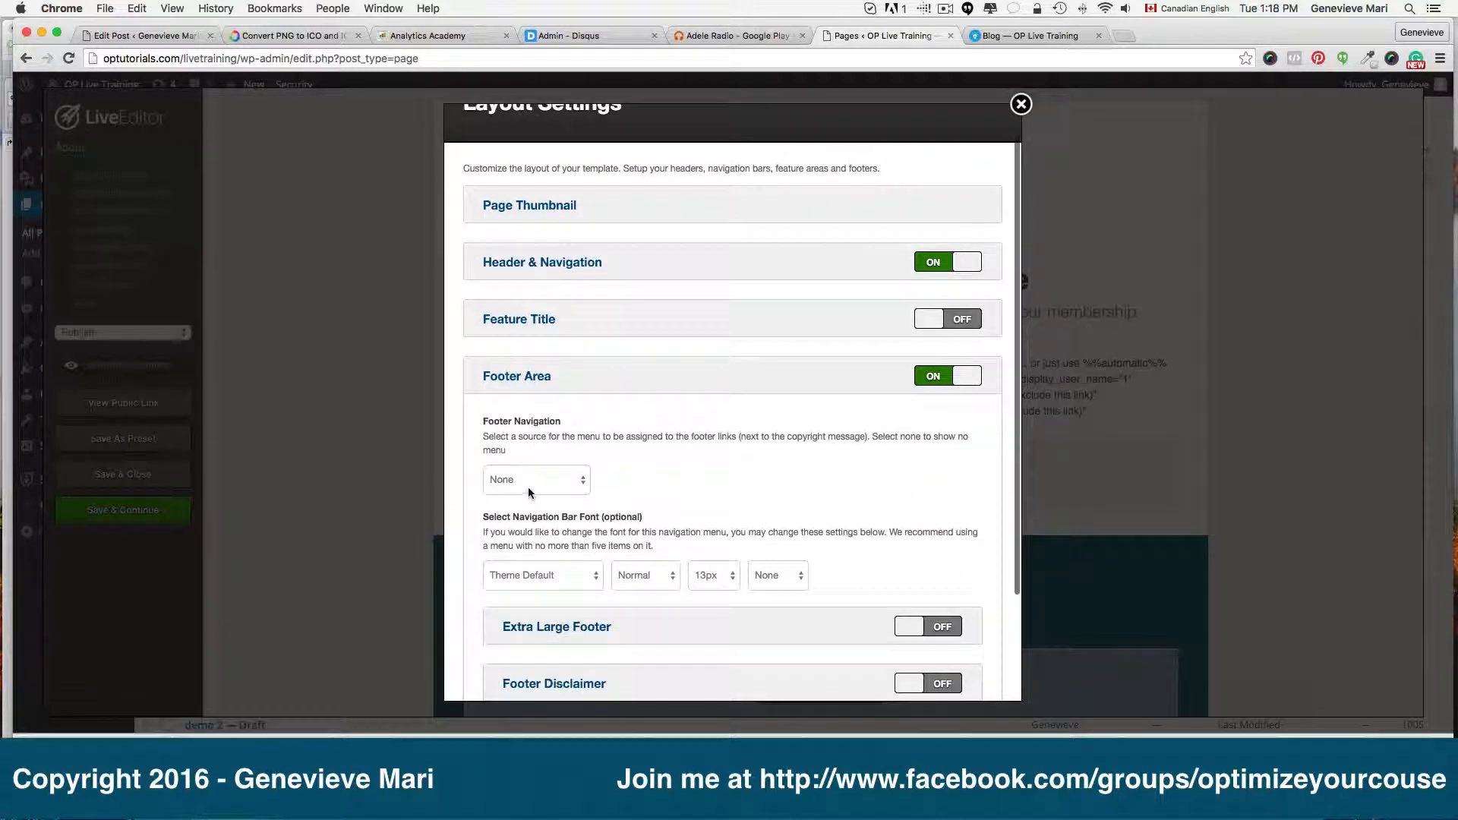
{"action": "left_click", "coordinate": [527, 486]}
{"action": "left_click", "coordinate": [516, 507]}
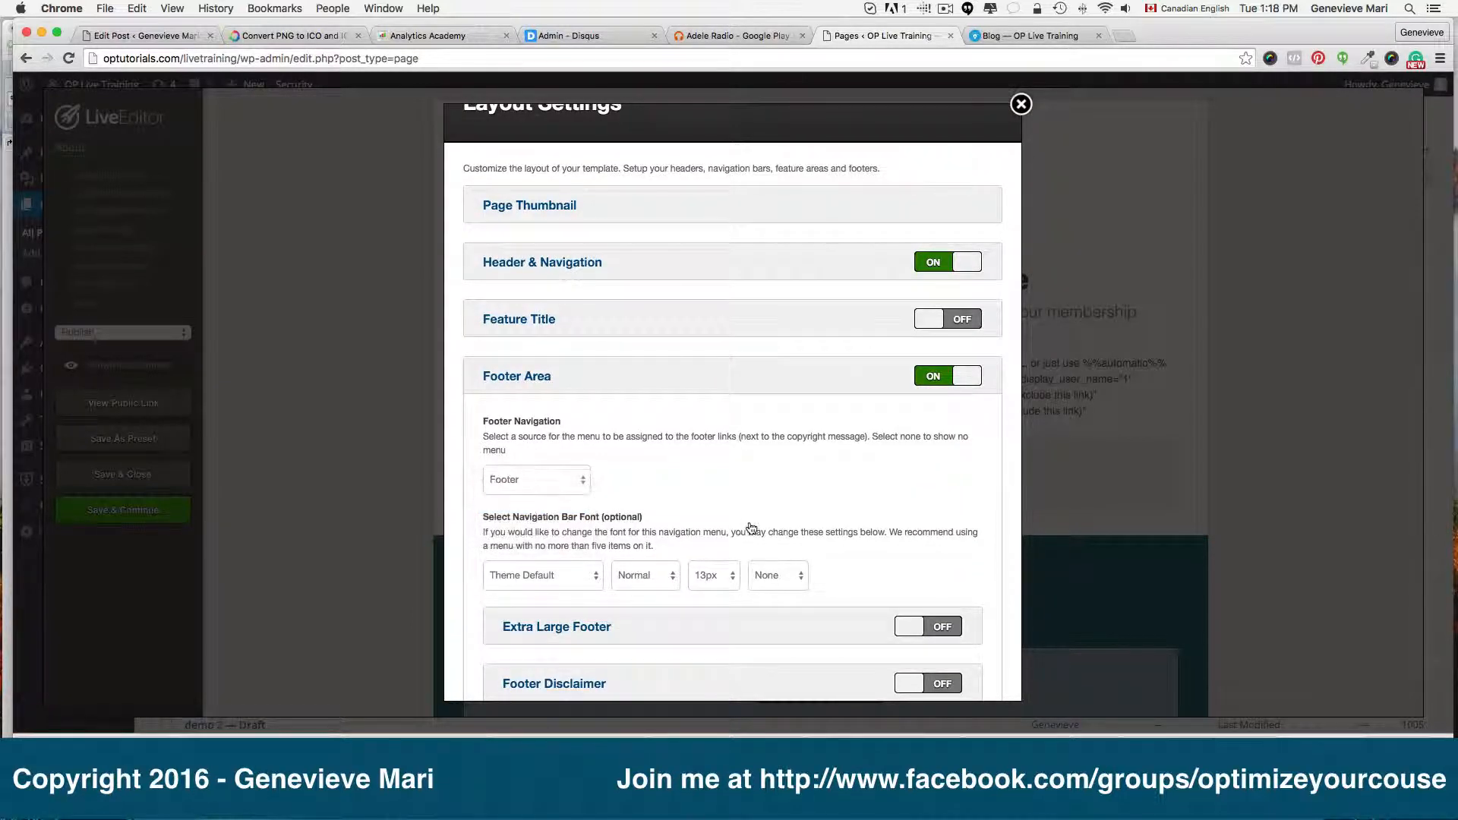
{"action": "scroll", "coordinate": [752, 529], "scroll_direction": "down", "scroll_amount": 3}
{"action": "left_click", "coordinate": [959, 659]}
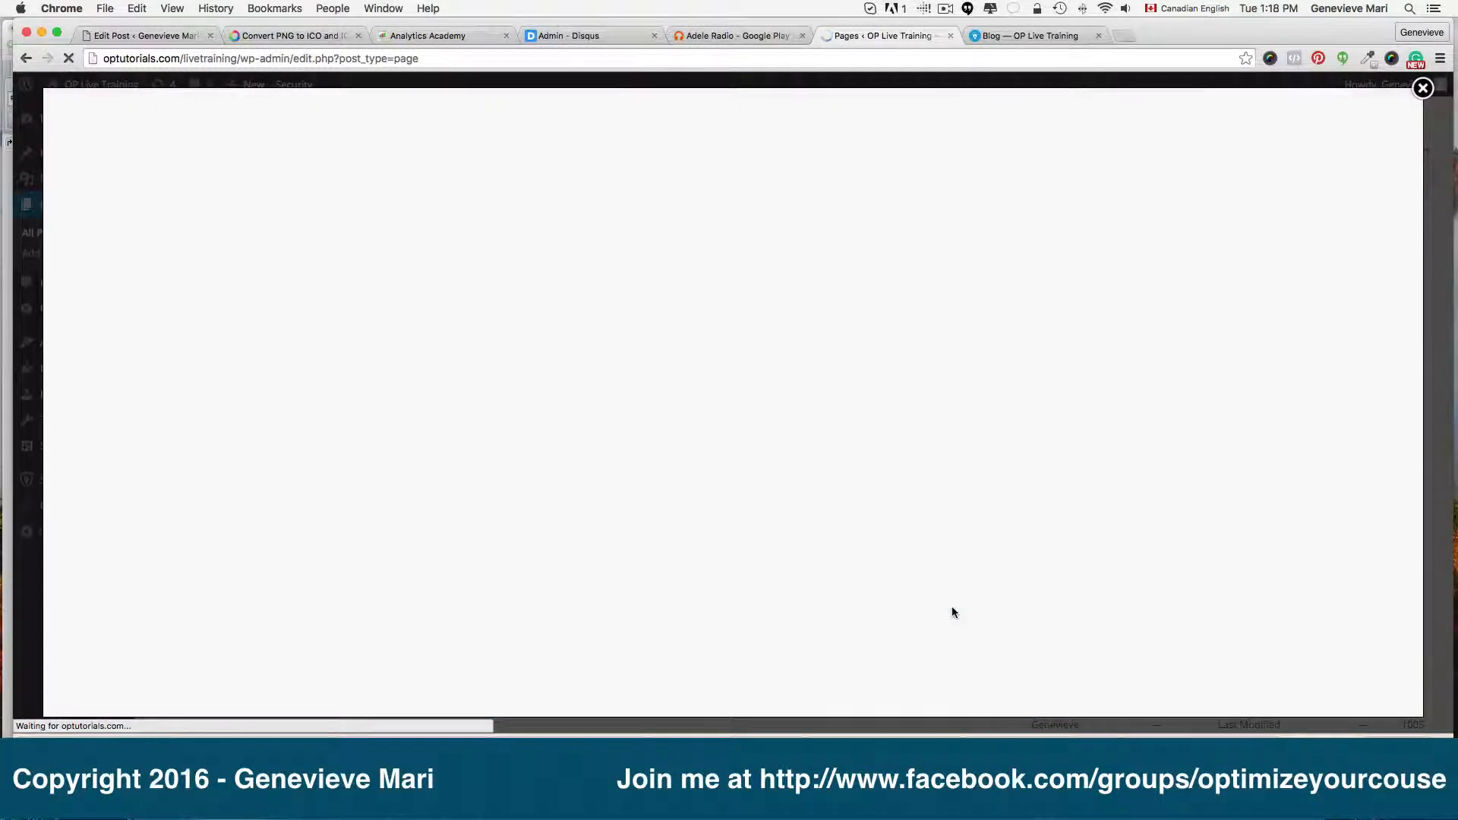
{"action": "scroll", "coordinate": [952, 610], "scroll_direction": "down", "scroll_amount": 10}
{"action": "scroll", "coordinate": [950, 606], "scroll_direction": "down", "scroll_amount": 10}
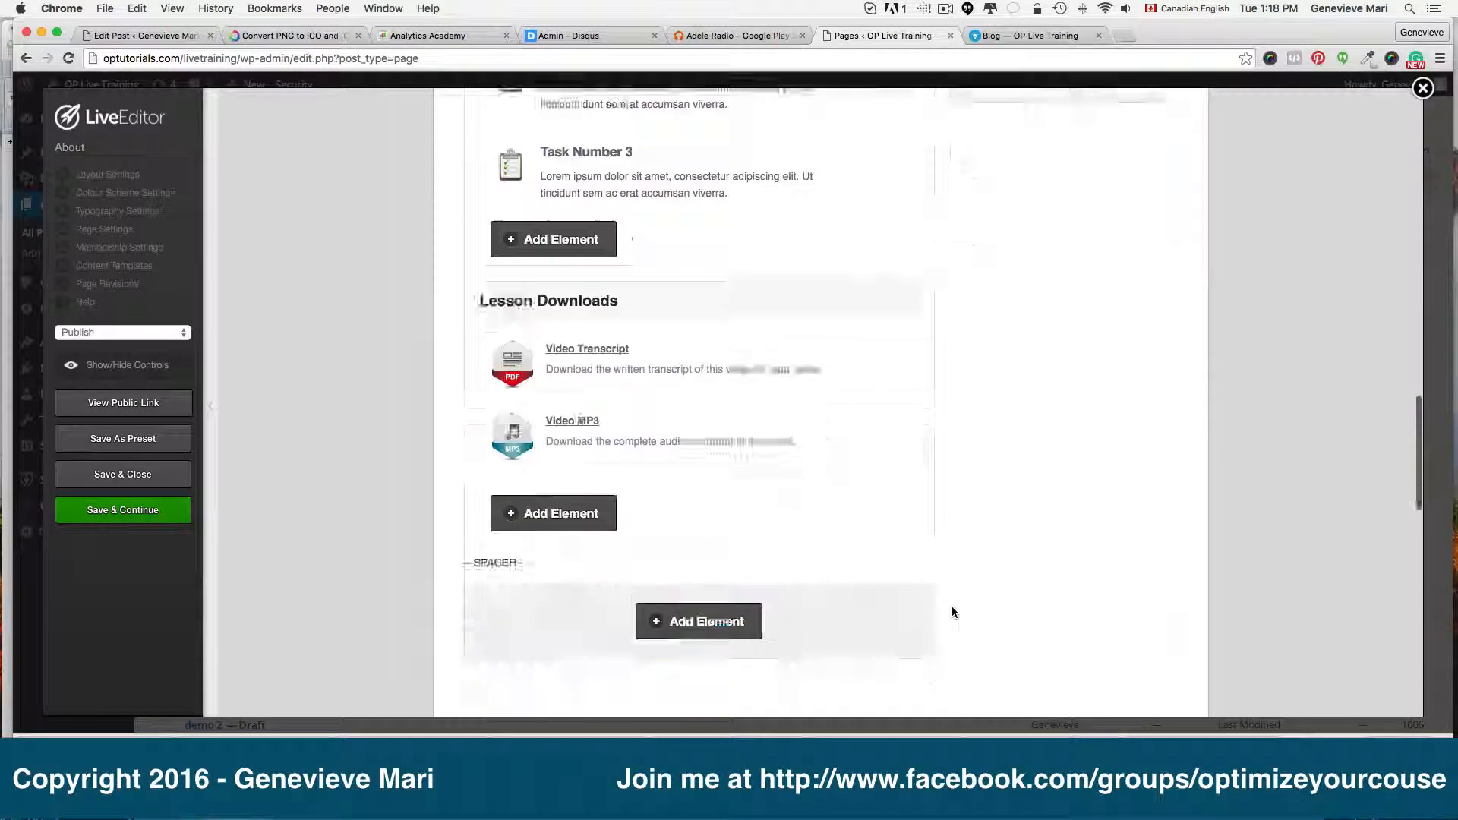